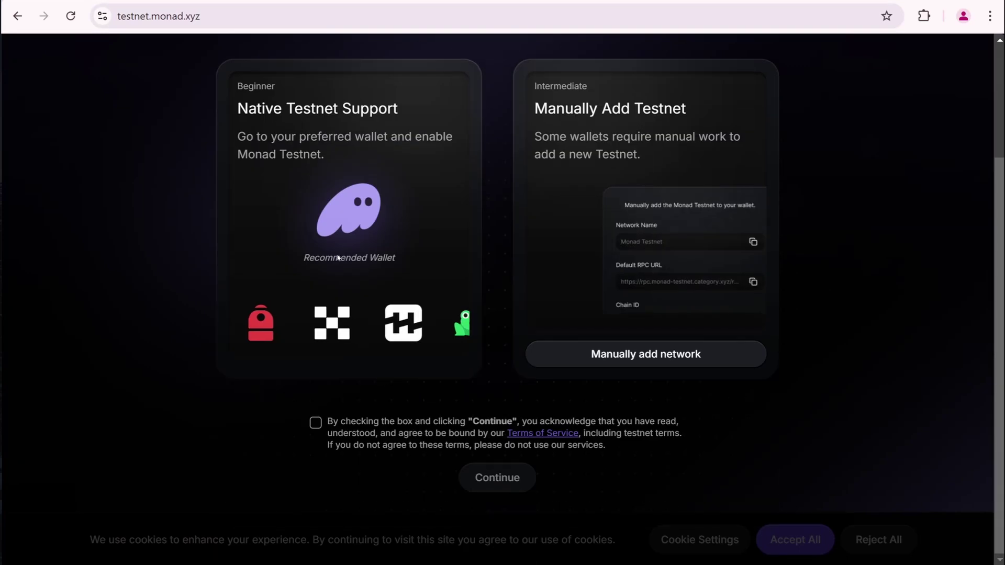
# Accept the testnet terms and connect MetaMask, approving the Monad Testnet network
pyautogui.click(316, 423)
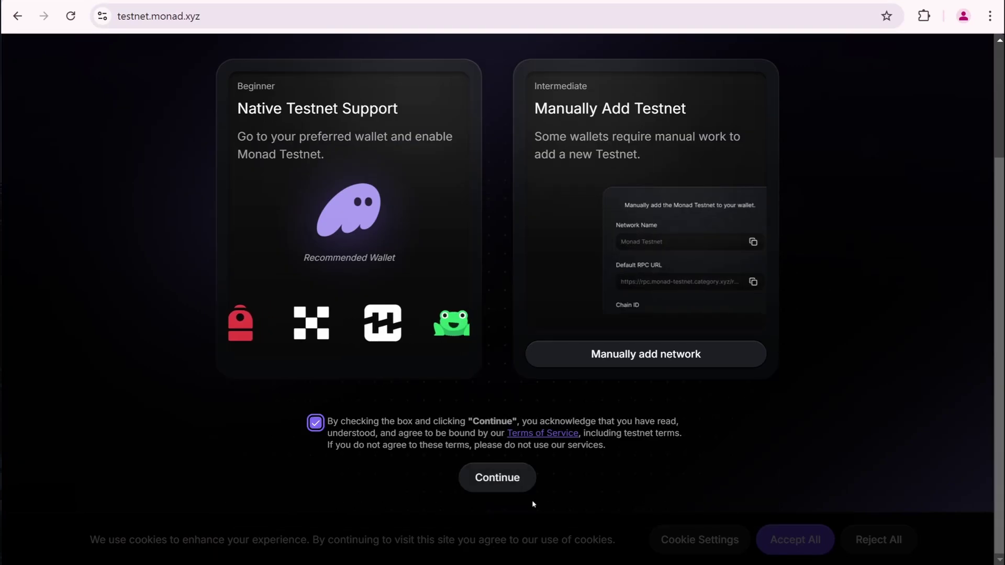
pyautogui.click(502, 478)
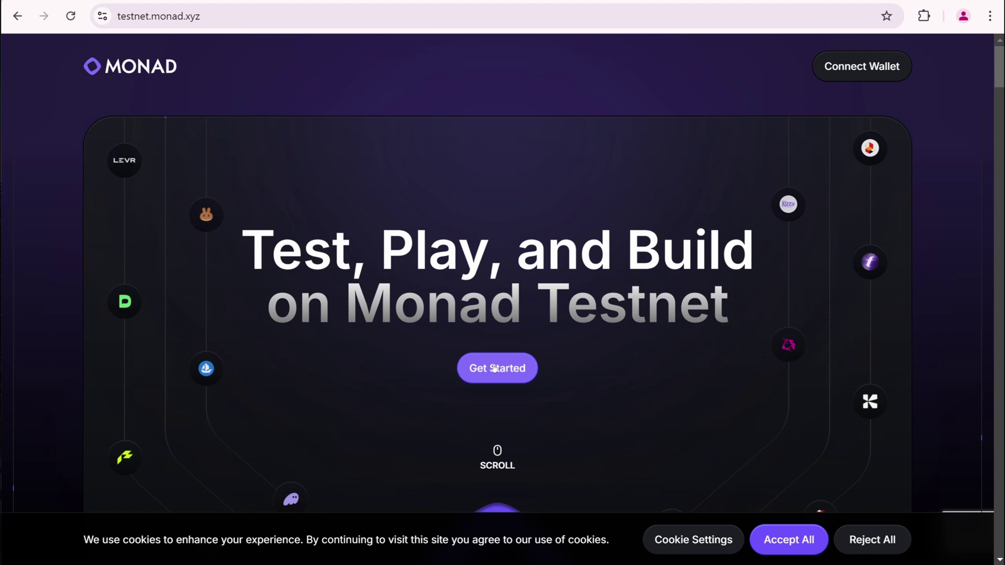
pyautogui.click(494, 369)
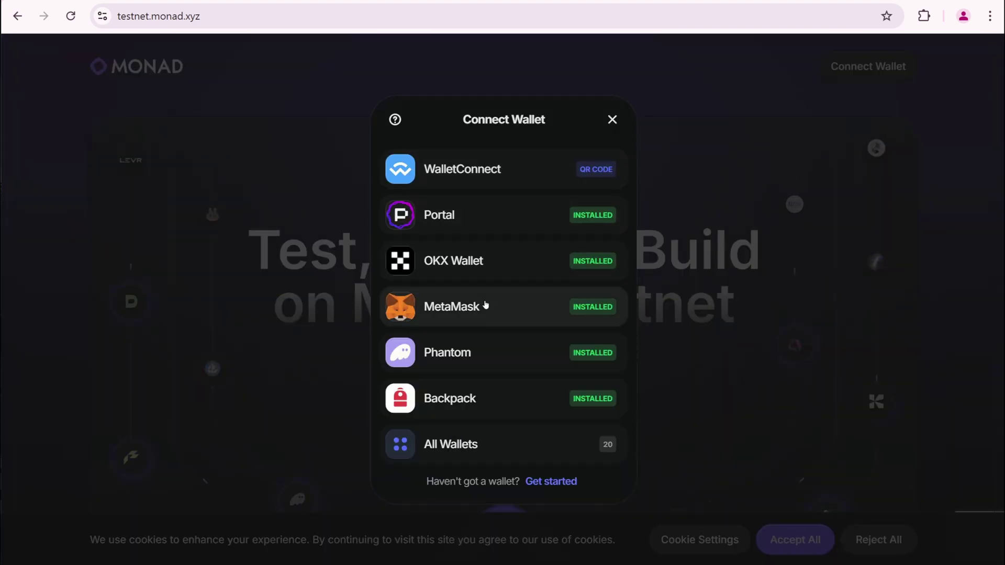
pyautogui.click(486, 306)
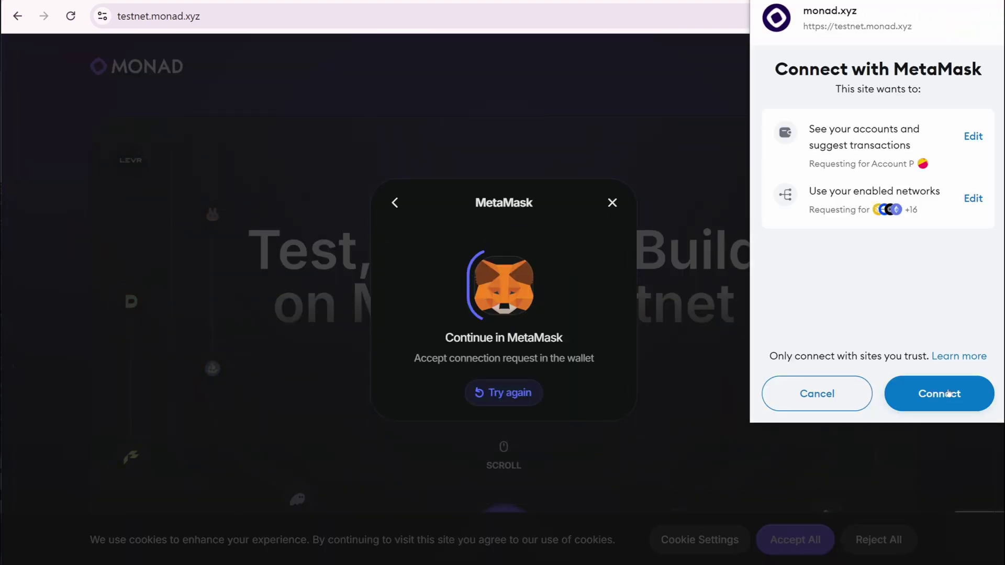
pyautogui.click(949, 394)
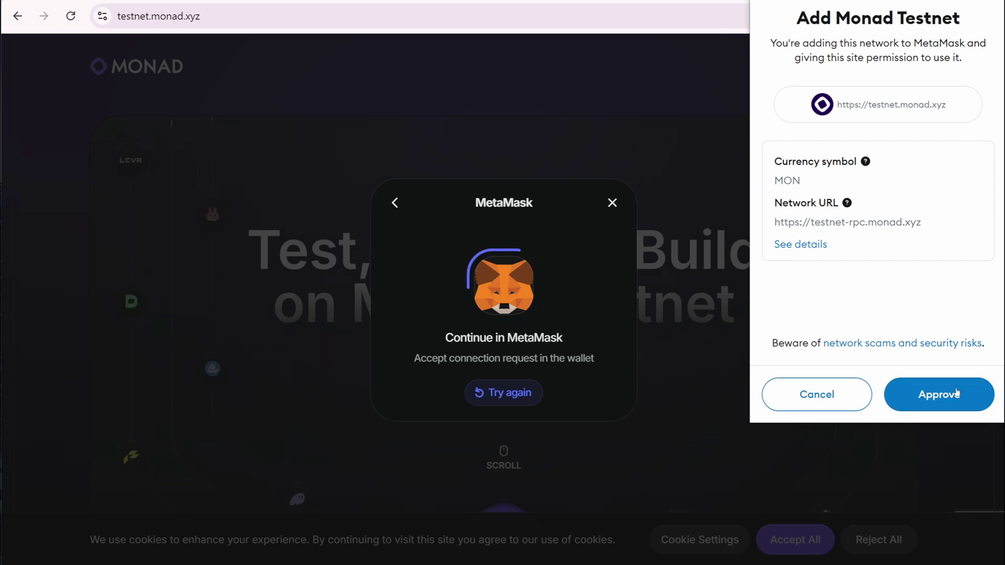
pyautogui.click(956, 393)
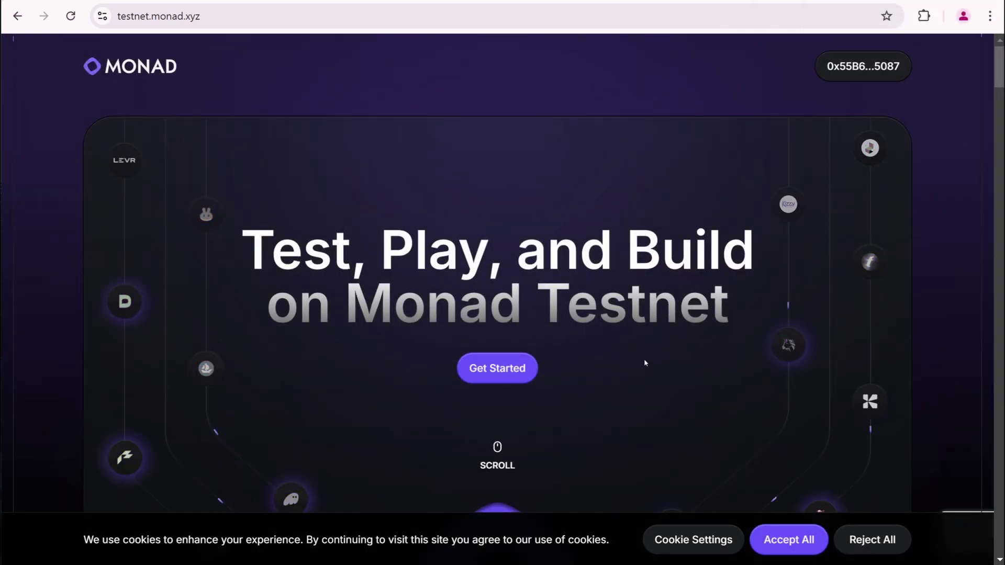
# Copy the wallet address from MetaMask and paste it into the faucet's address field
pyautogui.click(506, 379)
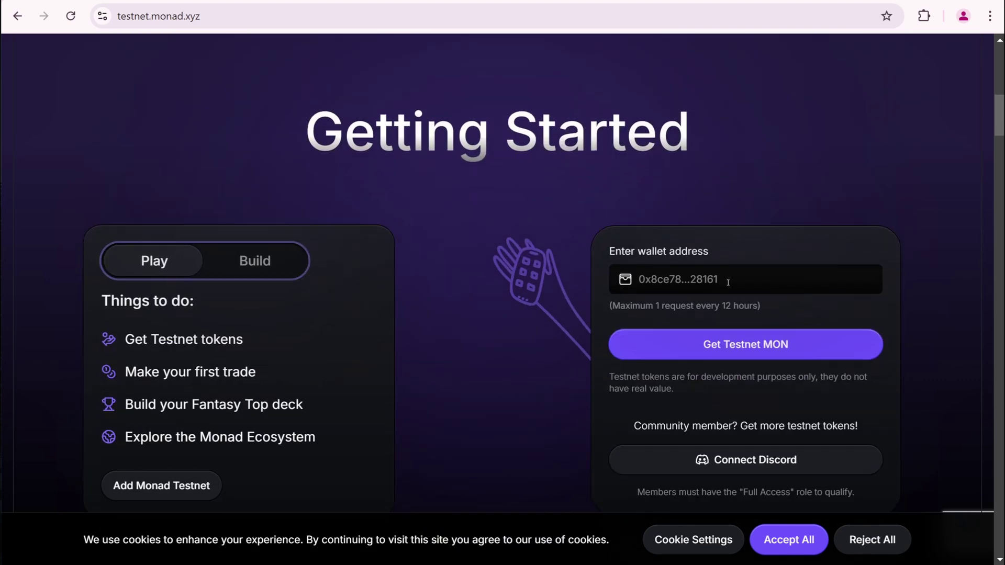
pyautogui.click(924, 16)
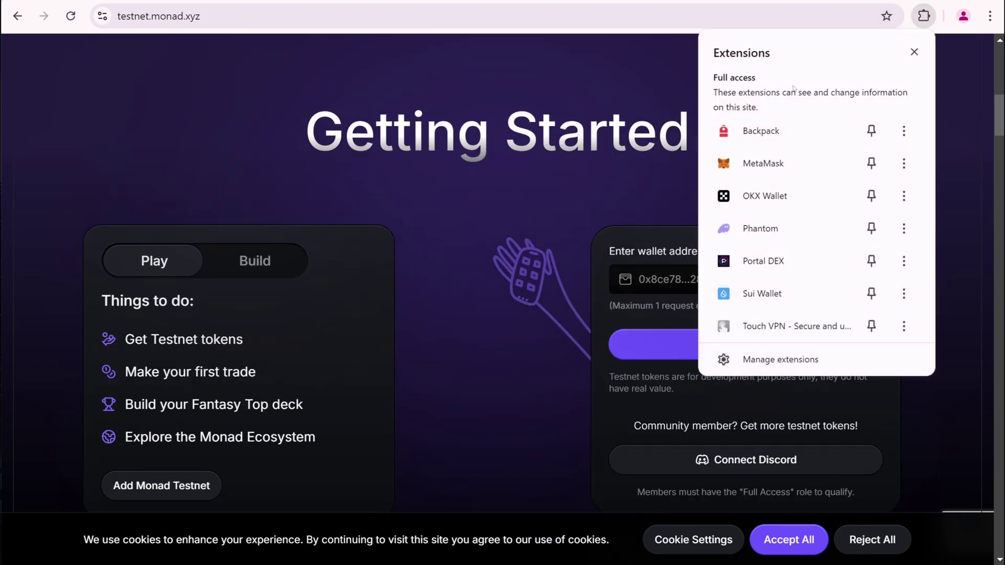
pyautogui.click(832, 165)
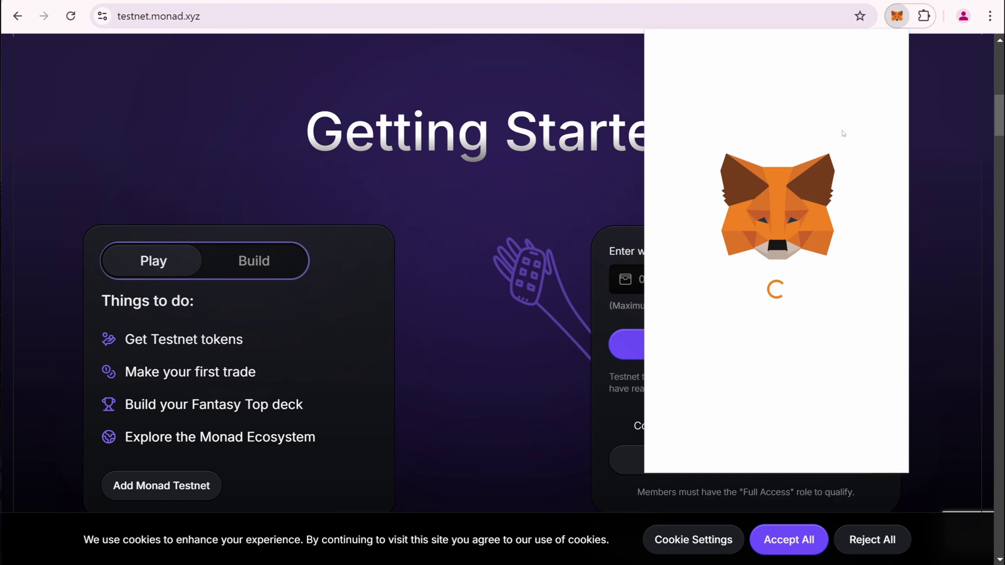
pyautogui.click(813, 68)
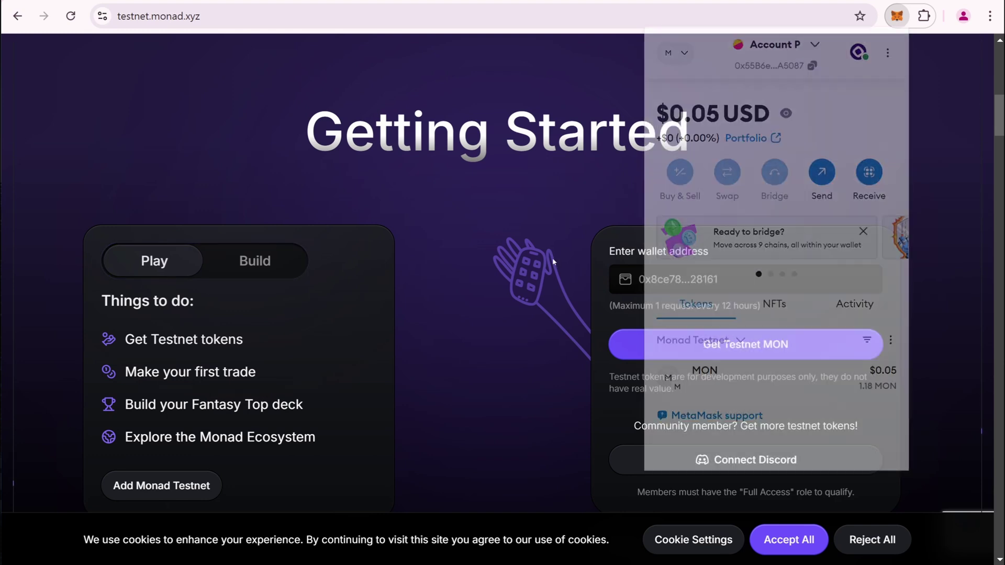
pyautogui.click(751, 276)
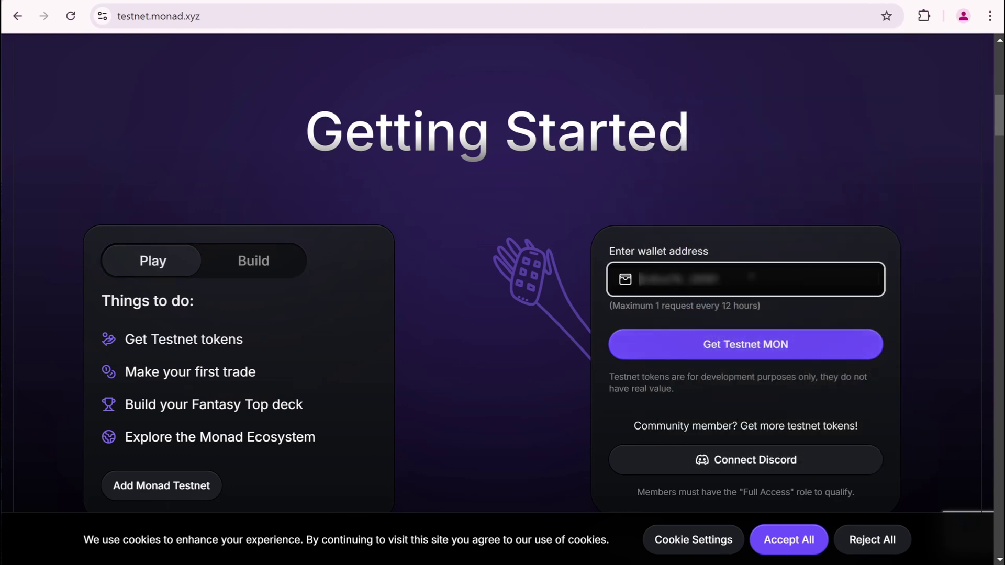
pyautogui.hotkey('ctrl', 'v')
# Request testnet MON from the faucet for the pasted wallet address
pyautogui.click(925, 16)
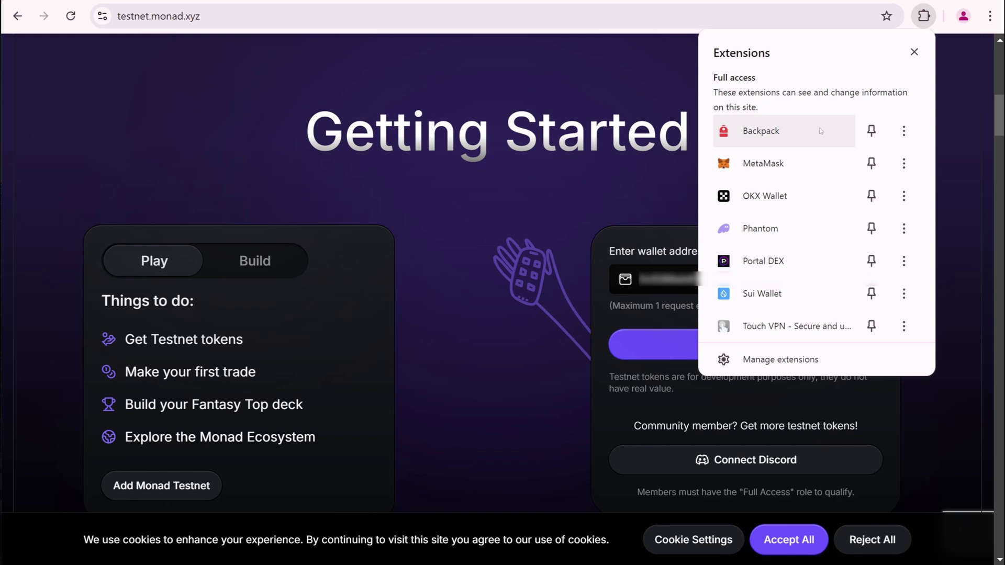
pyautogui.click(785, 188)
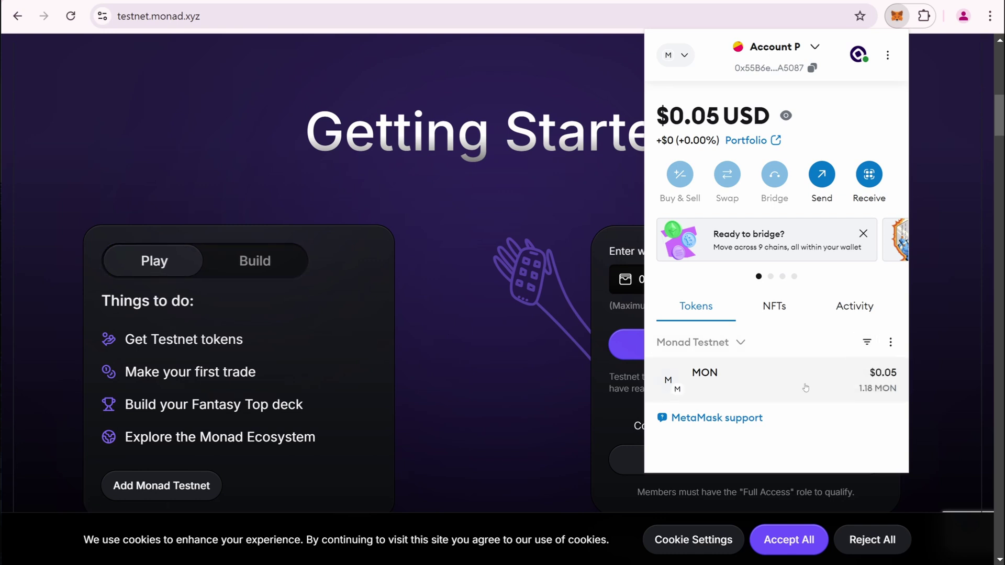
pyautogui.click(498, 348)
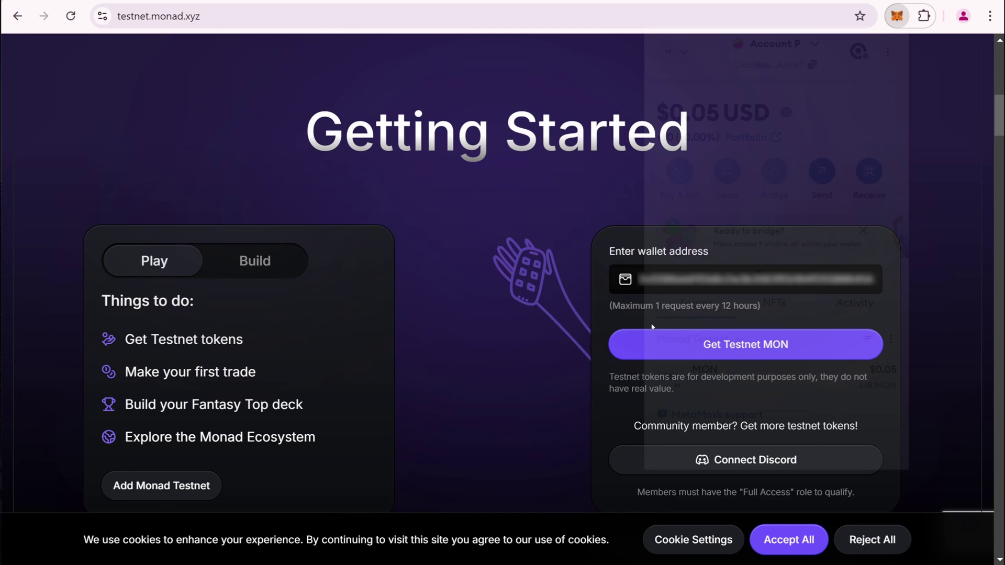
pyautogui.click(740, 350)
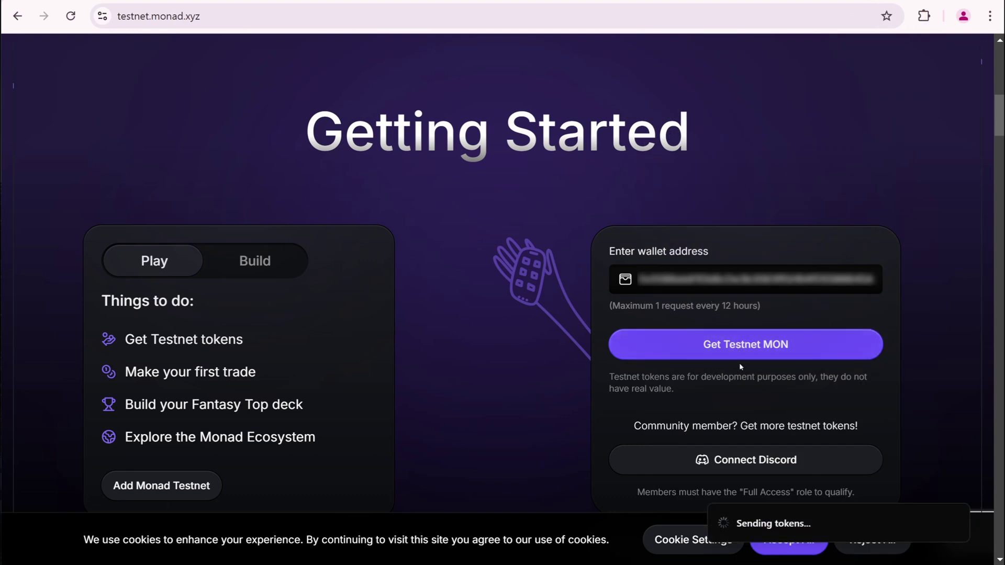
pyautogui.moveTo(712, 279); pyautogui.dragTo(917, 274)
# Authorize the Discord account on the faucet so its sign-out option appears
pyautogui.click(902, 304)
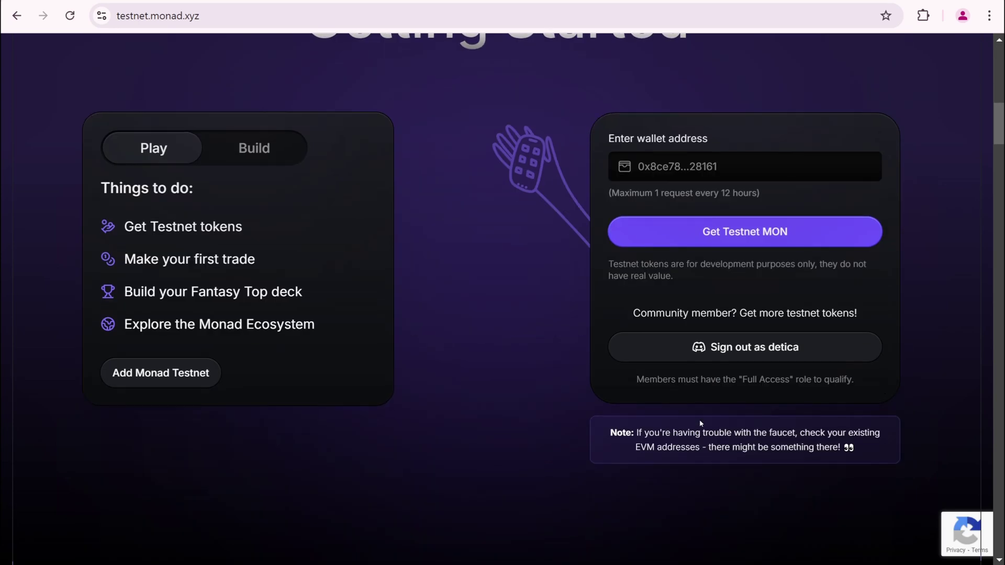
# Swap 0.017 MON for DAK in the first-trade card, confirming in MetaMask
pyautogui.scroll(-12, 516, 434)
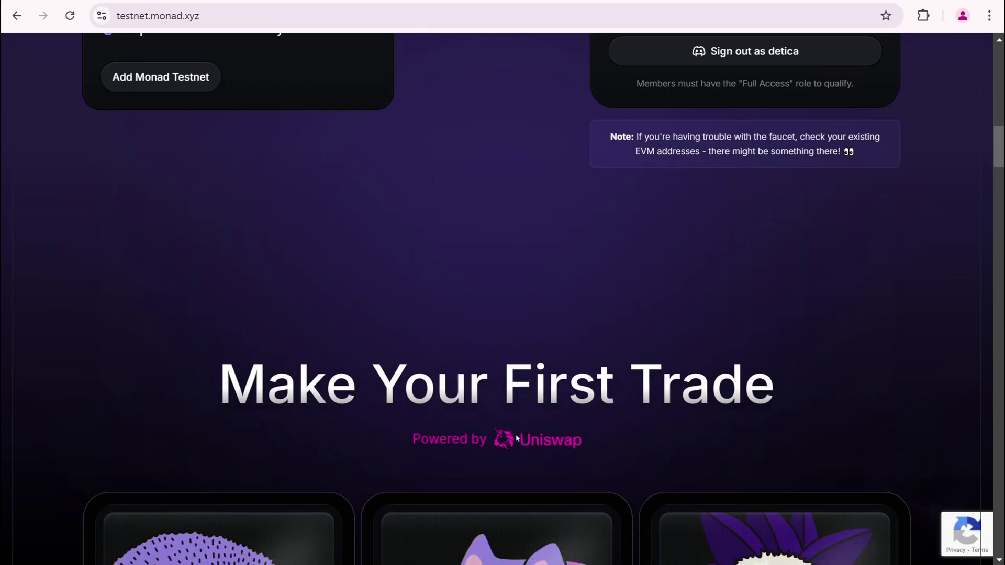
pyautogui.scroll(-2, 325, 438)
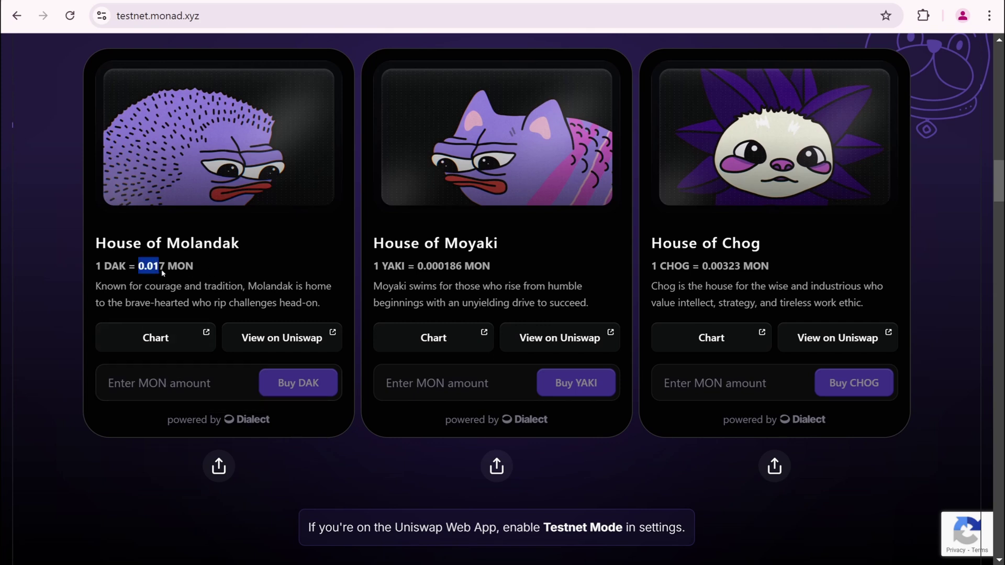
pyautogui.click(178, 383)
pyautogui.write('0.017')
pyautogui.click(293, 393)
pyautogui.click(912, 395)
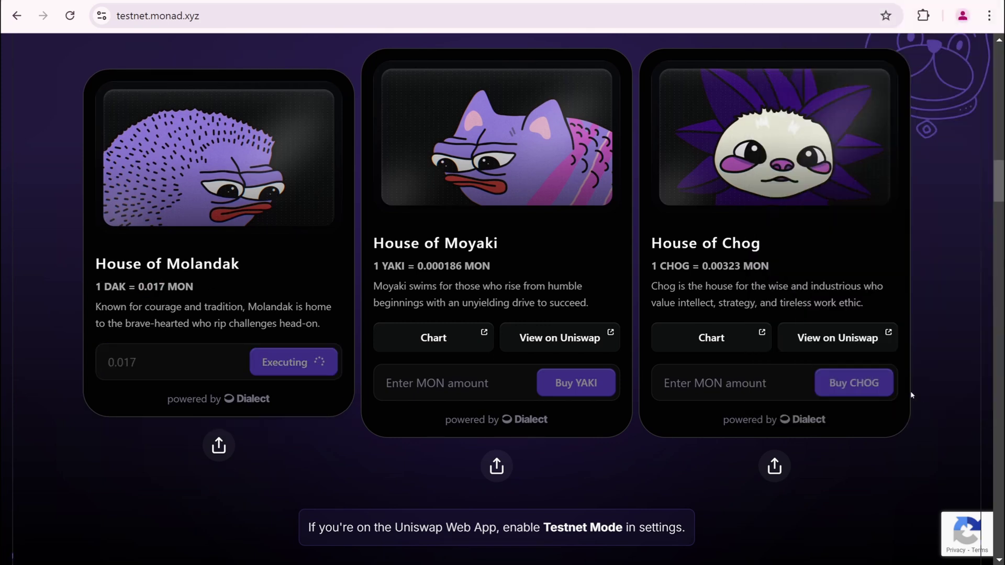
# Swap 0.000186 MON for YAKI, confirming in MetaMask
pyautogui.doubleClick(438, 266)
pyautogui.hotkey('ctrl', 'c')
pyautogui.click(450, 383)
pyautogui.hotkey('ctrl', 'v')
pyautogui.click(576, 383)
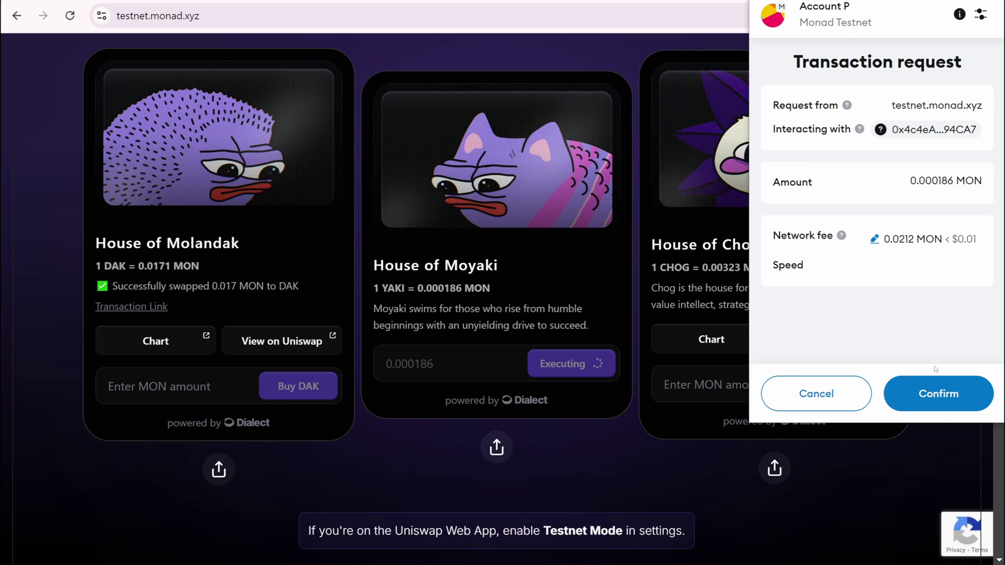
pyautogui.click(937, 393)
# Swap 0.00323 MON for CHOG and check the three swap success messages
pyautogui.doubleClick(719, 268)
pyautogui.hotkey('ctrl', 'c')
pyautogui.click(716, 385)
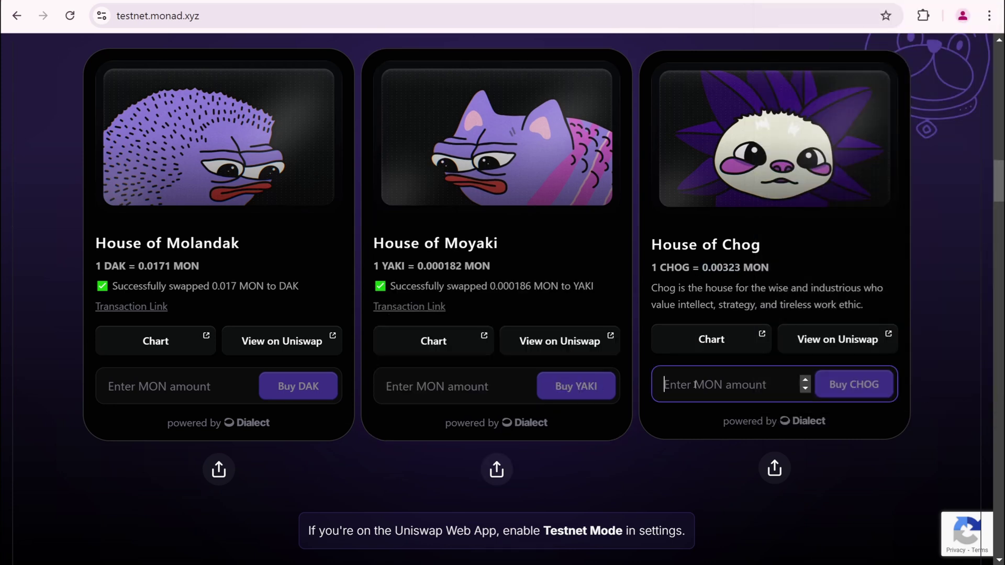
pyautogui.hotkey('ctrl', 'v')
pyautogui.click(854, 384)
pyautogui.click(942, 390)
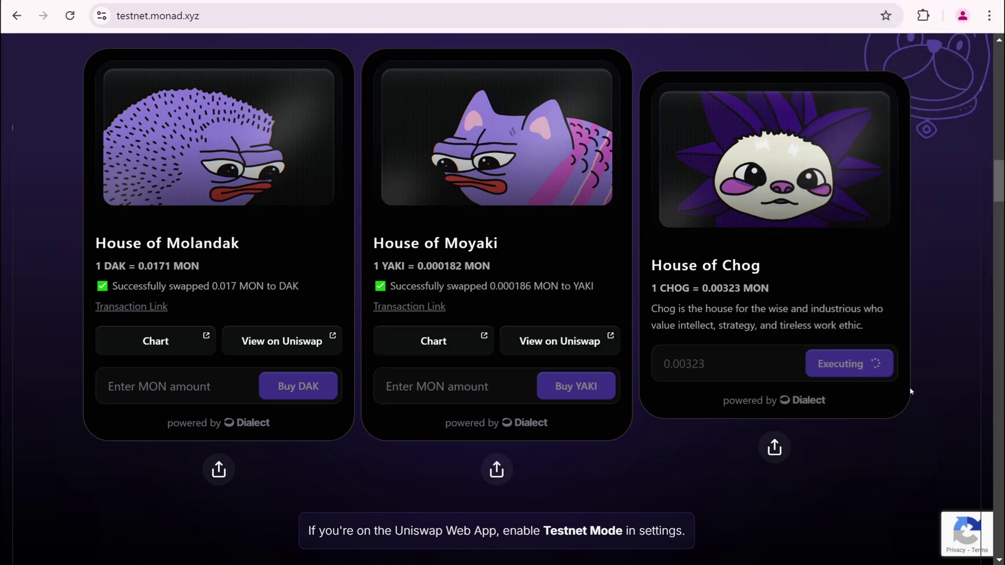
pyautogui.moveTo(116, 286); pyautogui.dragTo(283, 286)
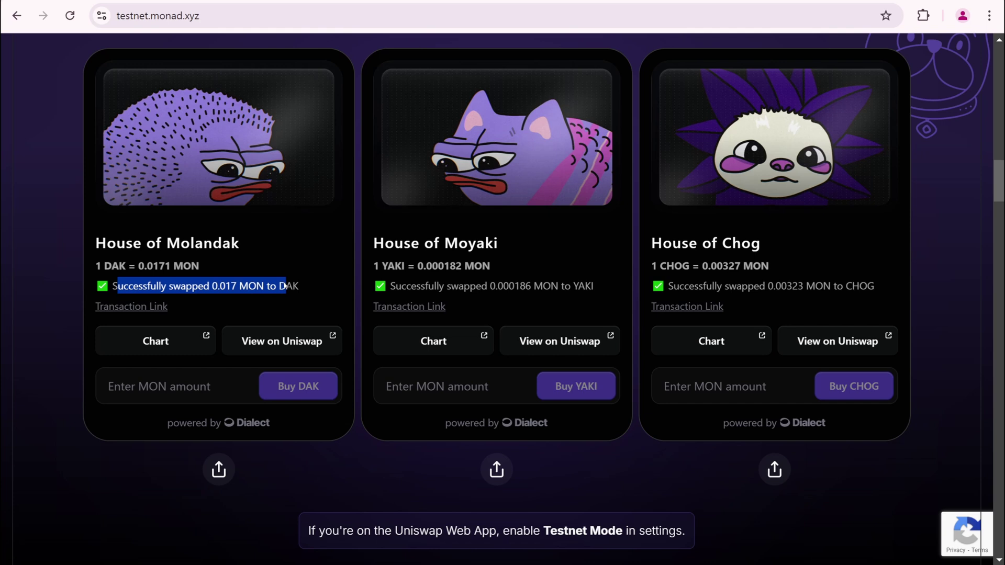
pyautogui.moveTo(422, 286); pyautogui.dragTo(586, 288)
pyautogui.moveTo(704, 289); pyautogui.dragTo(726, 309)
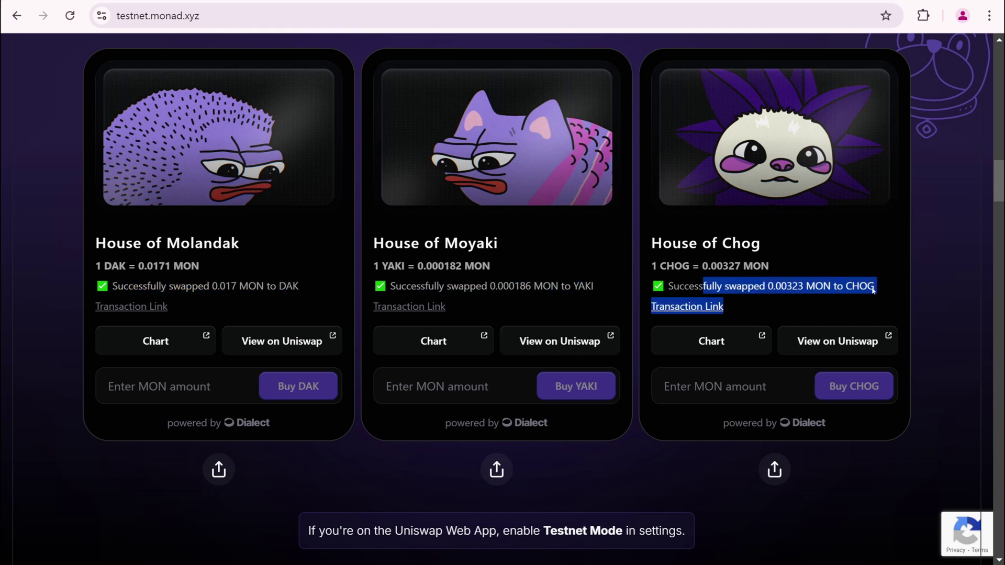
# Open Fantasy Top and sign up for free with an X account, authorizing Privy access
pyautogui.click(871, 288)
pyautogui.scroll(-8, 869, 304)
pyautogui.scroll(-7, 868, 304)
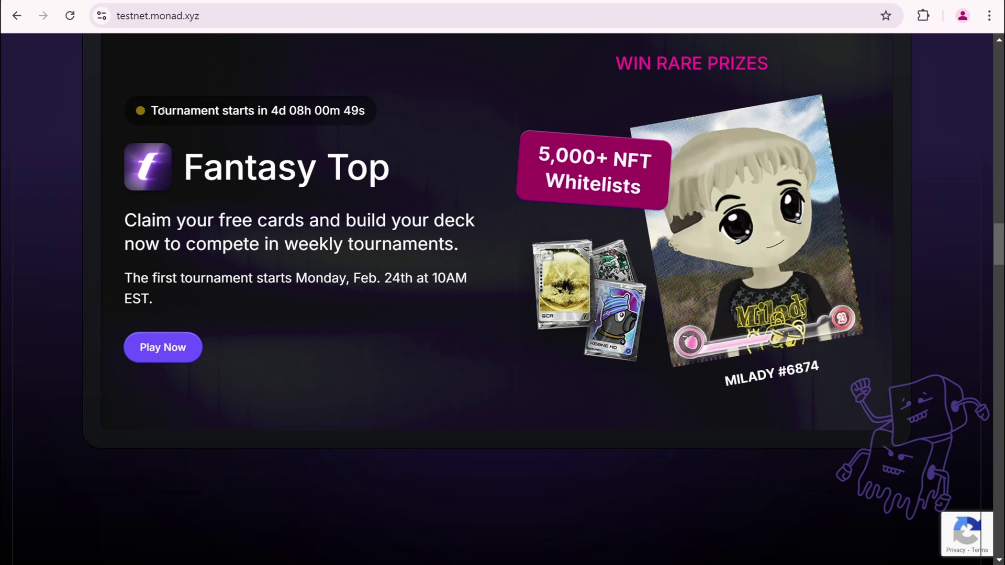
pyautogui.scroll(3, 392, 145)
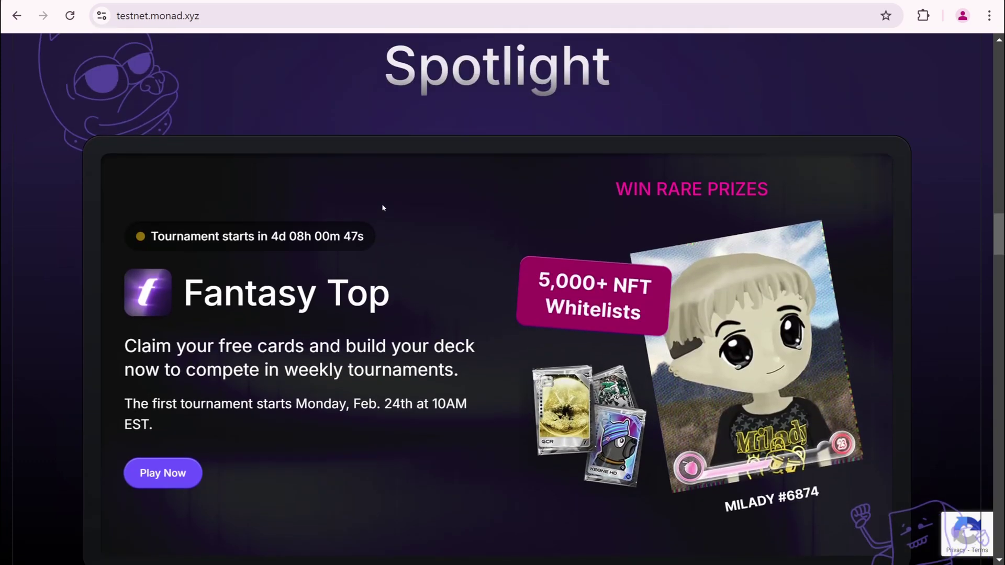
pyautogui.click(193, 506)
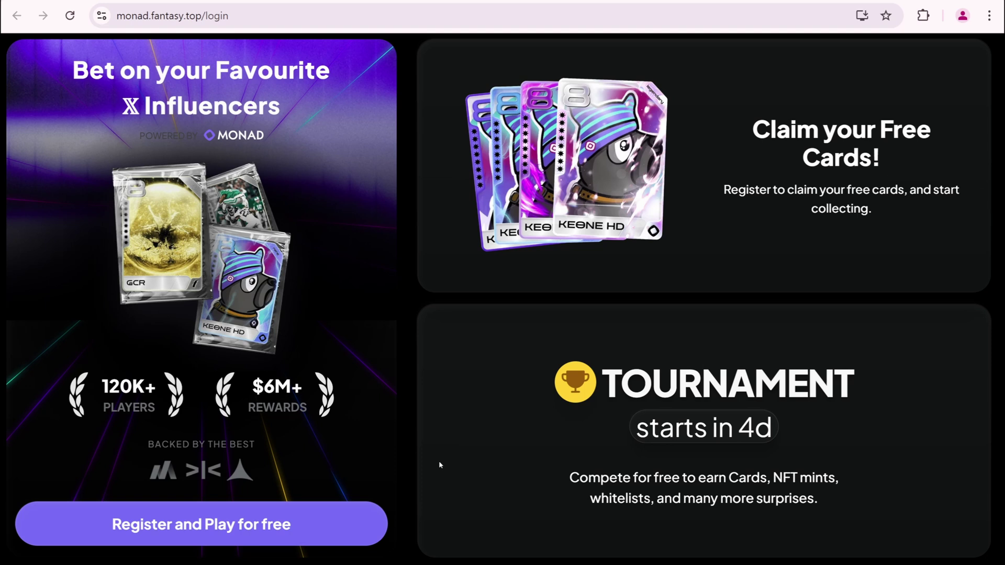
pyautogui.click(297, 518)
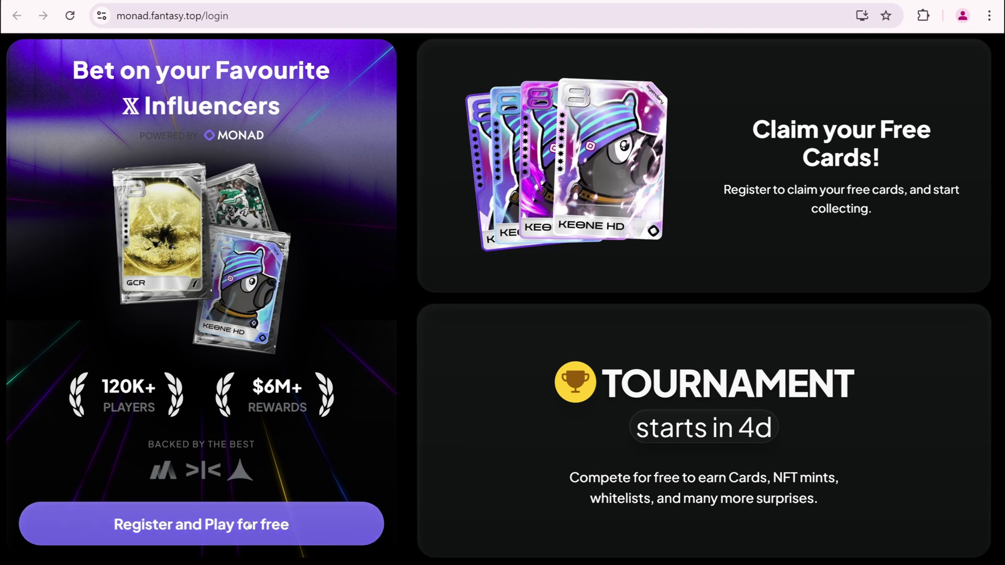
pyautogui.click(443, 331)
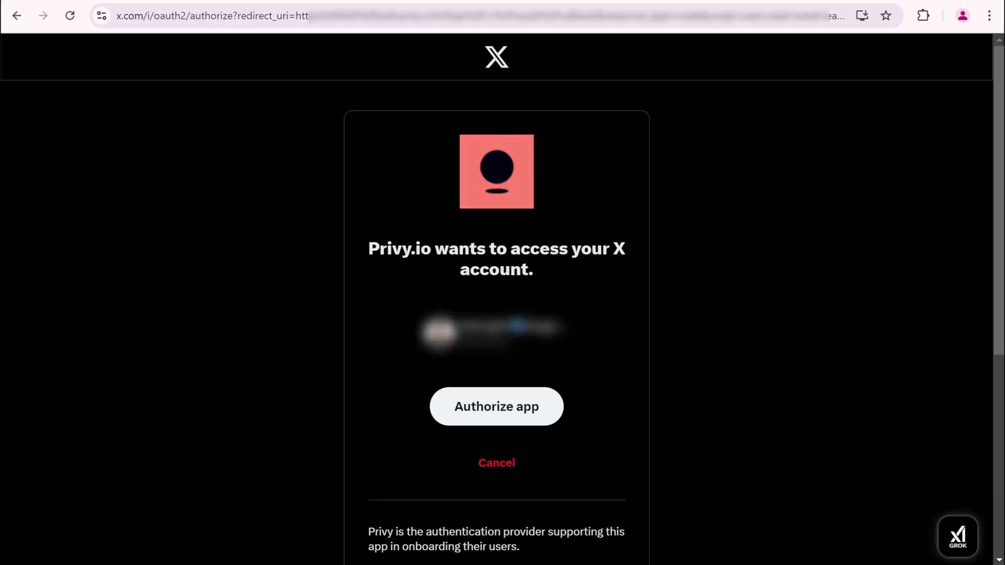
pyautogui.click(490, 411)
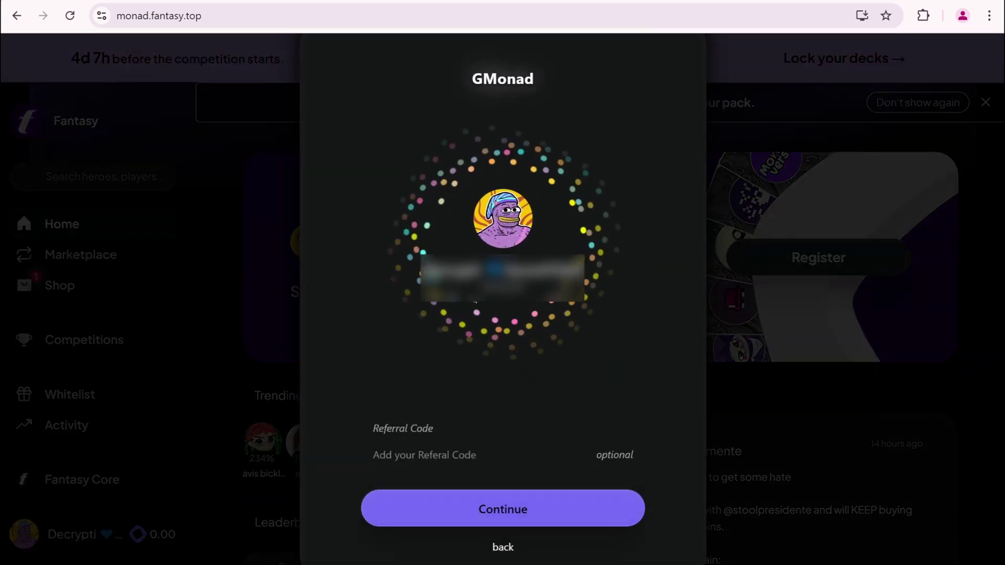
# Skip the referral code and continue through the Fantasy Top onboarding steps
pyautogui.click(502, 509)
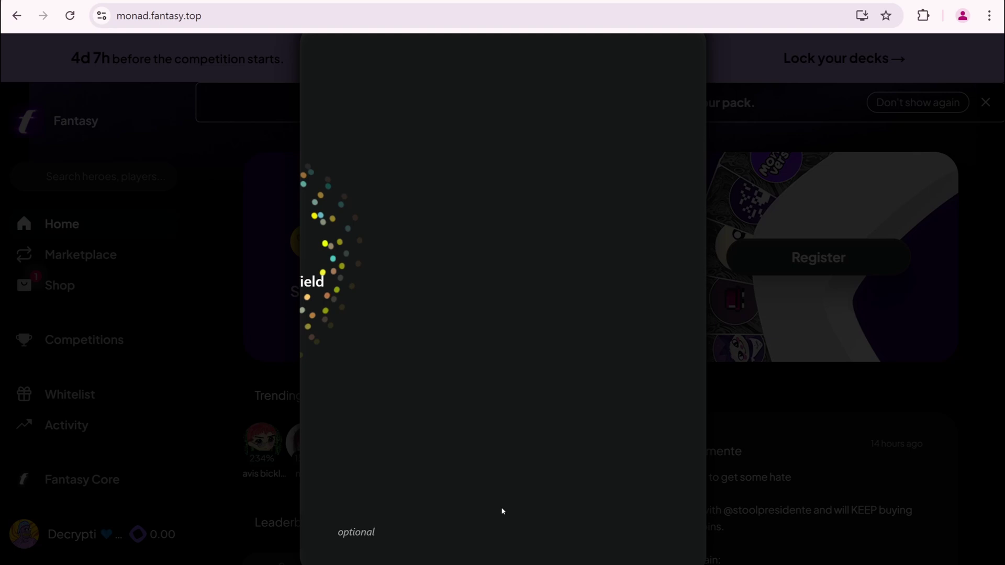
pyautogui.click(503, 511)
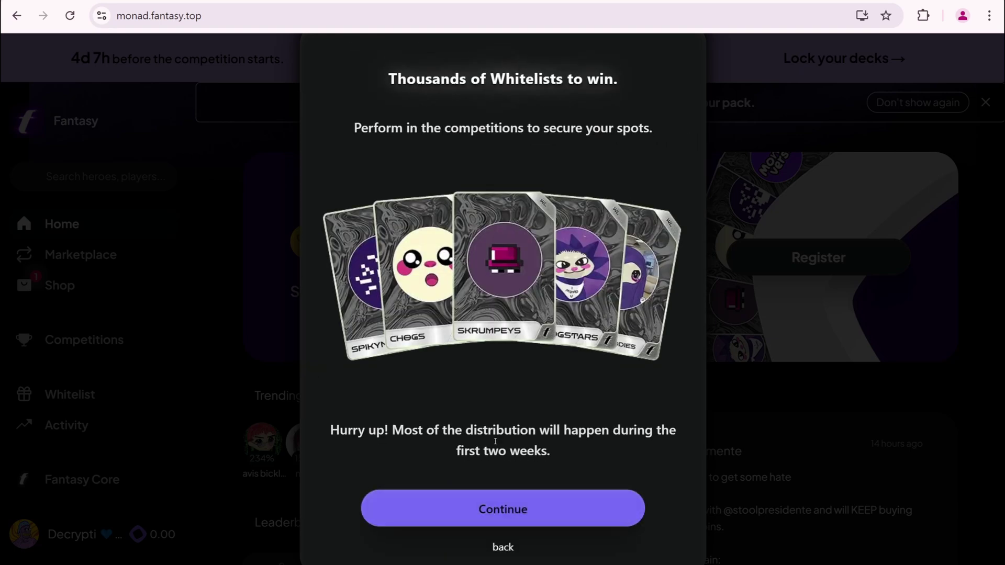
pyautogui.click(495, 507)
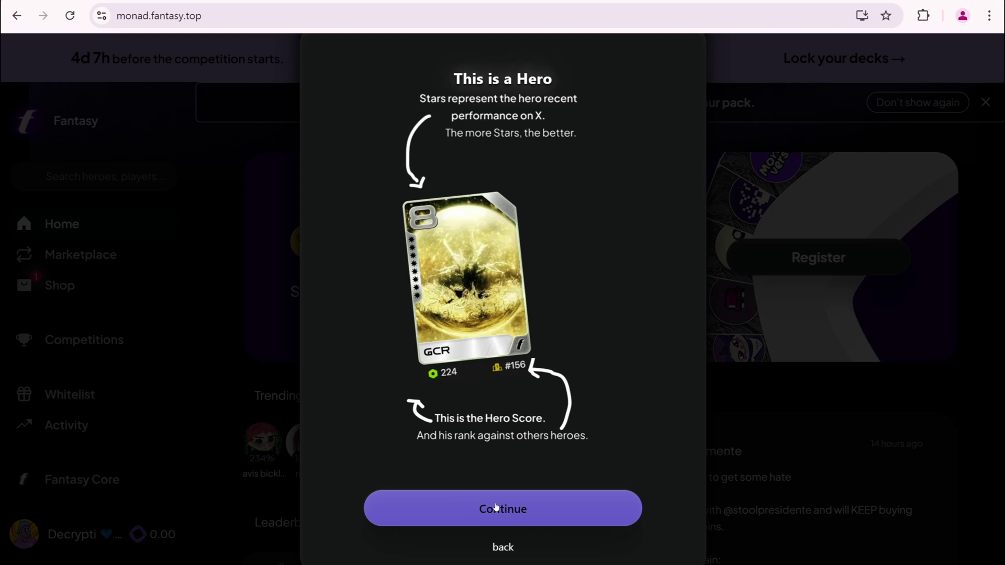
pyautogui.click(496, 507)
pyautogui.click(496, 507)
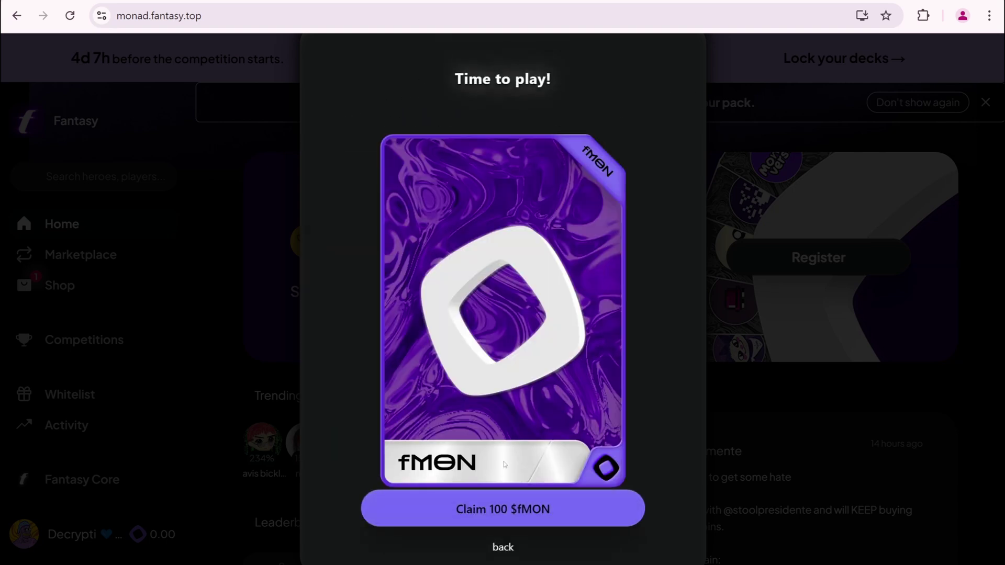
# Try claiming the 100 $fMON starter tokens and close the processing-error dialog
pyautogui.click(531, 512)
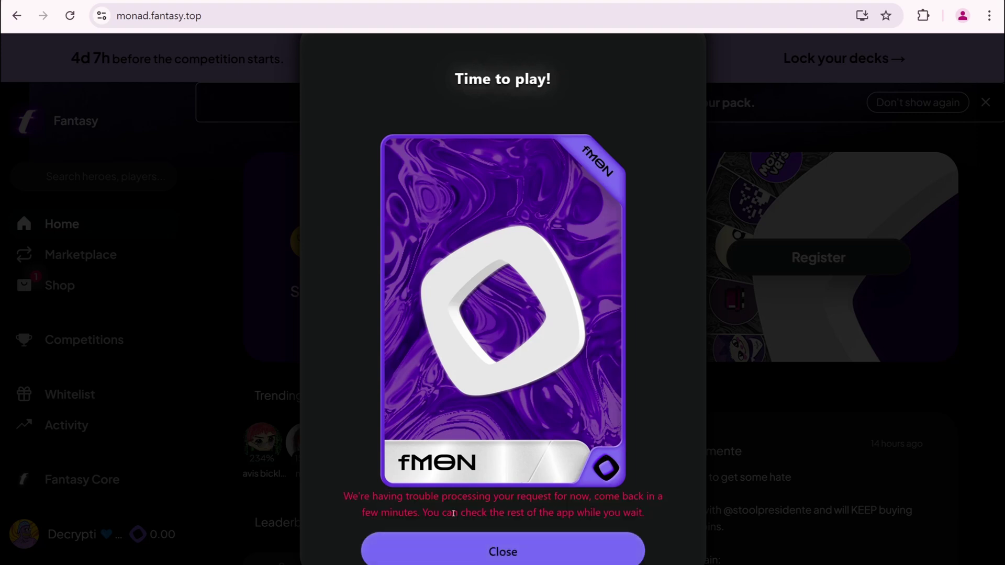
pyautogui.moveTo(344, 497); pyautogui.dragTo(647, 517)
pyautogui.click(647, 517)
pyautogui.moveTo(363, 513); pyautogui.dragTo(531, 548)
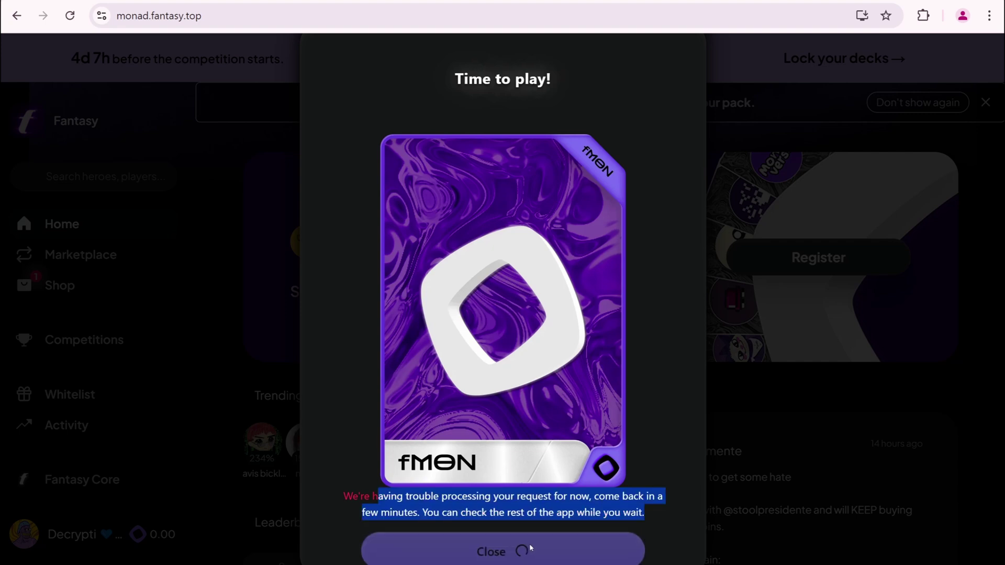
pyautogui.scroll(-3, 560, 475)
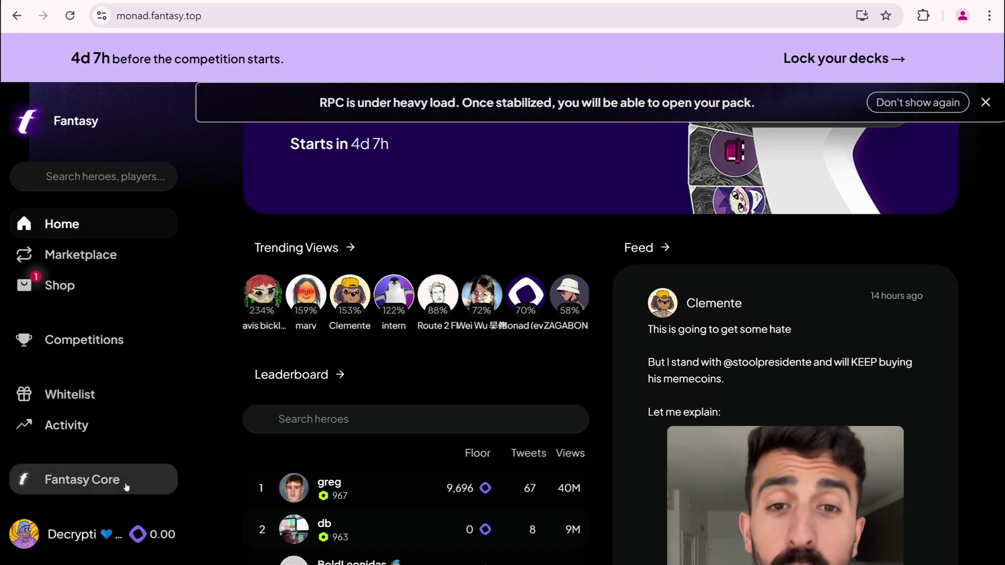
# Open the Fantasy Top shop and go through its introduction
pyautogui.scroll(3, 349, 476)
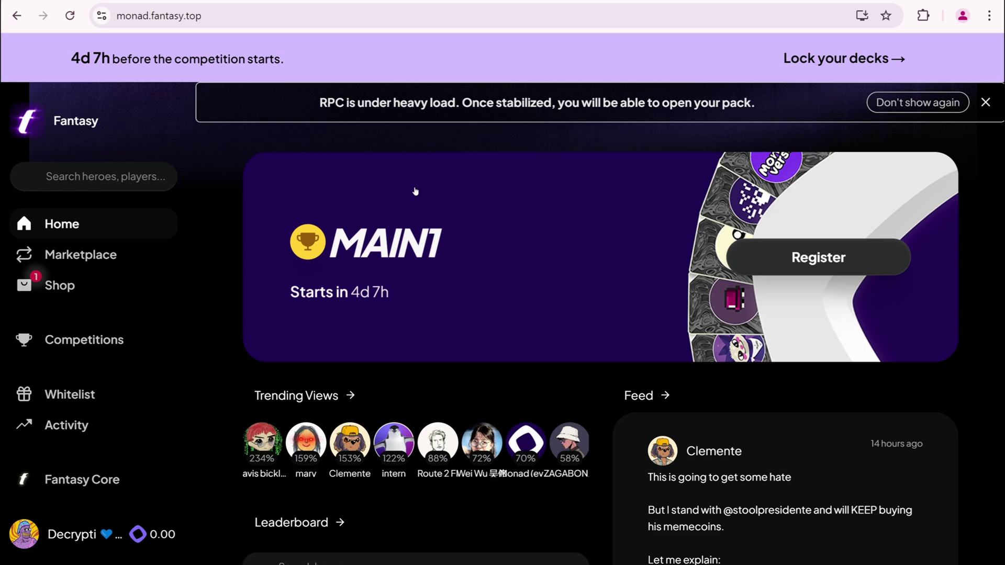
pyautogui.moveTo(320, 99); pyautogui.dragTo(784, 100)
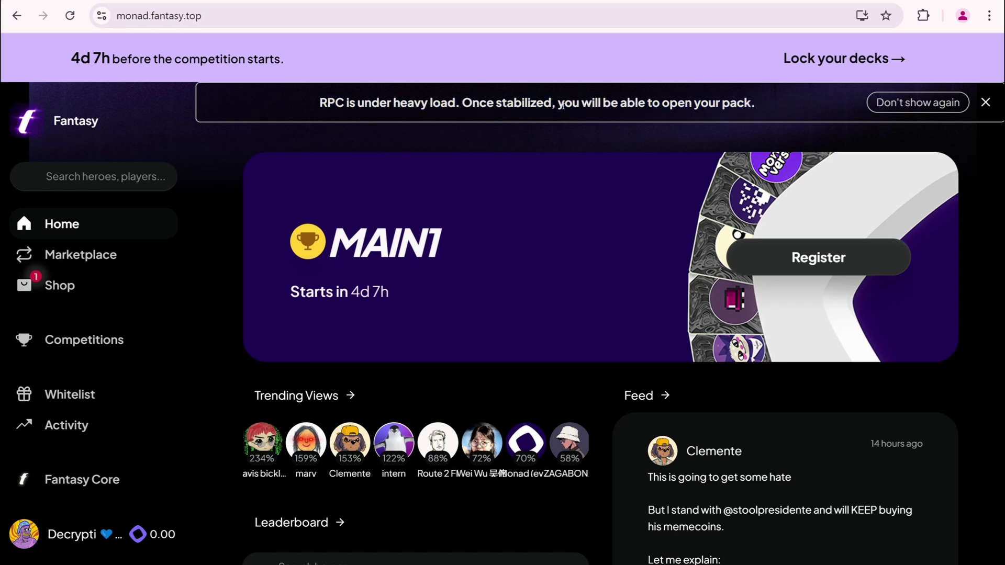
pyautogui.click(158, 279)
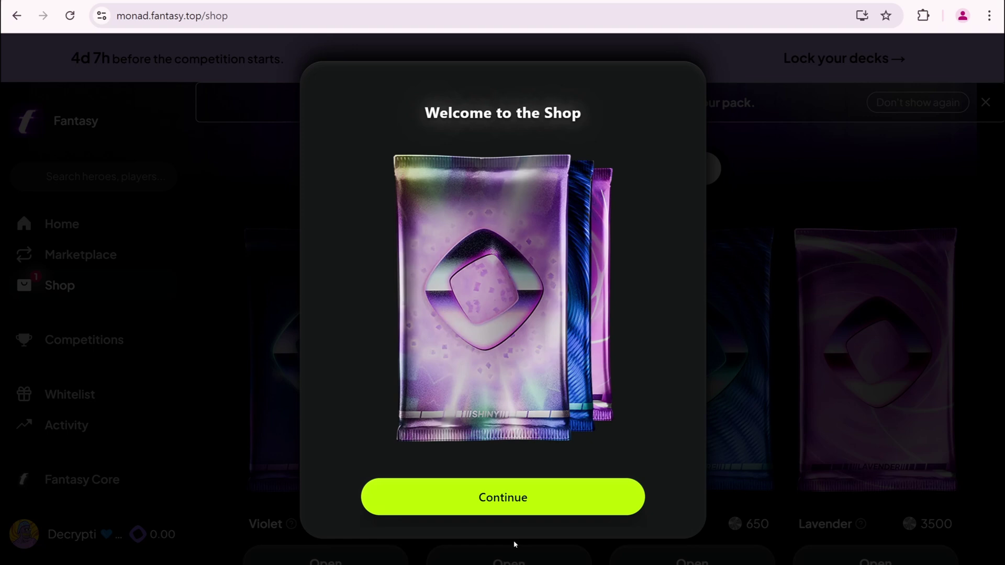
pyautogui.click(544, 503)
pyautogui.click(547, 489)
pyautogui.click(549, 482)
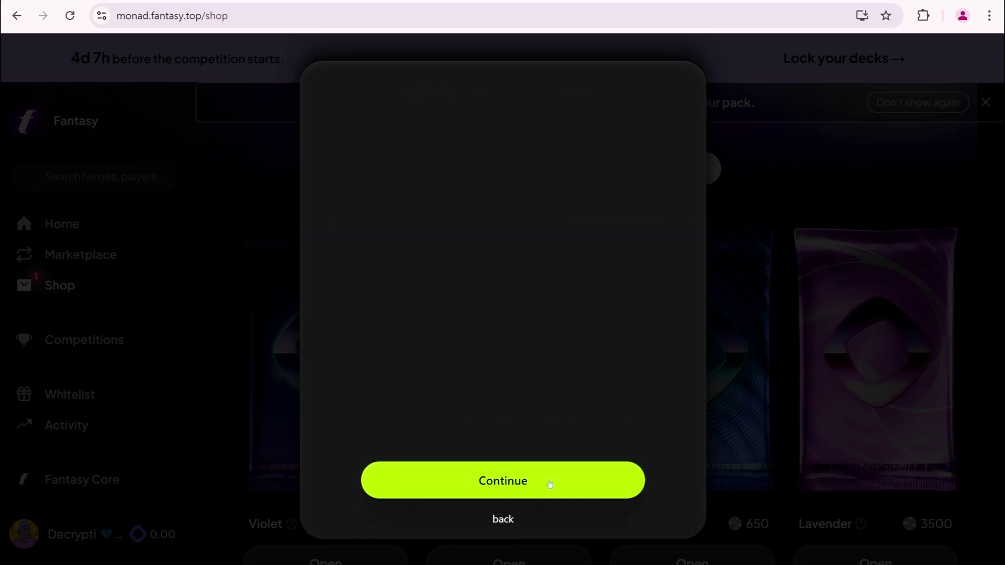
pyautogui.click(549, 491)
pyautogui.click(548, 488)
pyautogui.click(820, 373)
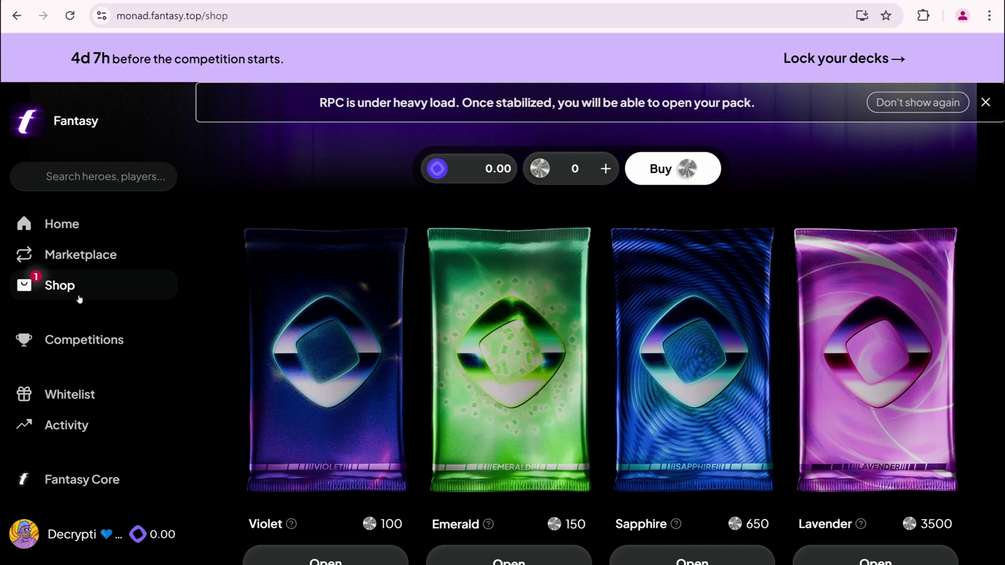
# Claim the Day 1 daily prize and acknowledge the quest-completed notice
pyautogui.scroll(-10, 479, 447)
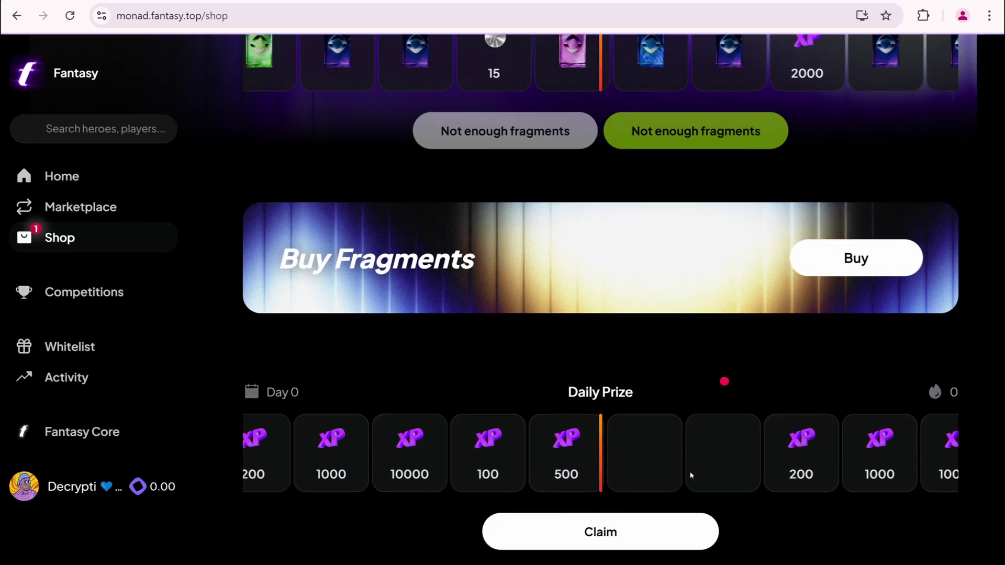
pyautogui.click(607, 533)
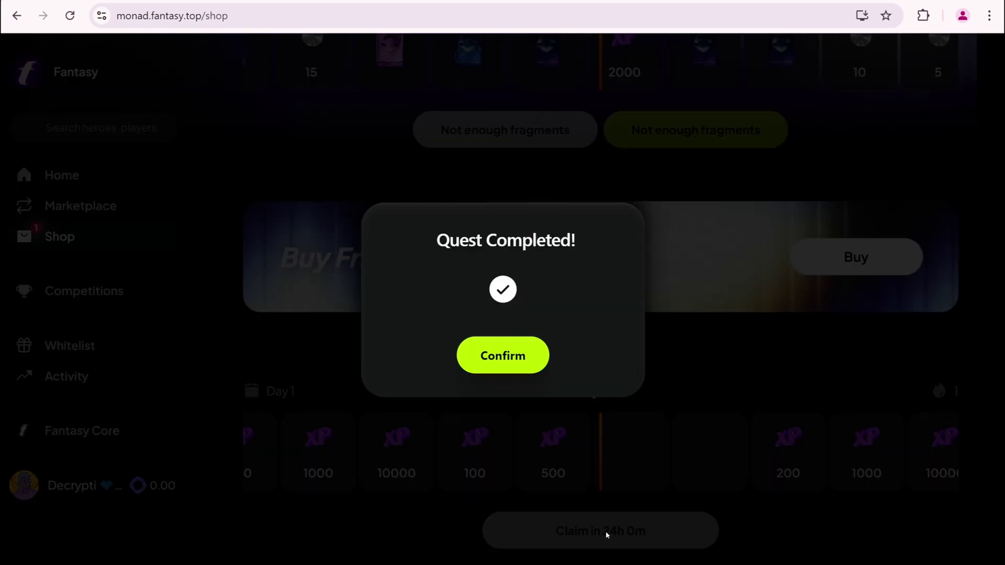
pyautogui.click(500, 354)
pyautogui.scroll(5, 677, 438)
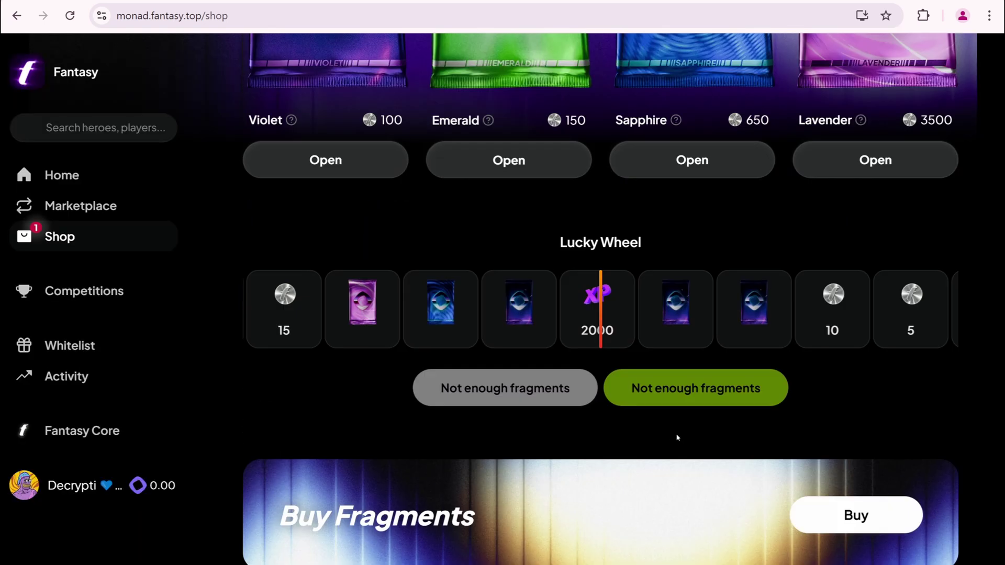
pyautogui.scroll(5, 678, 437)
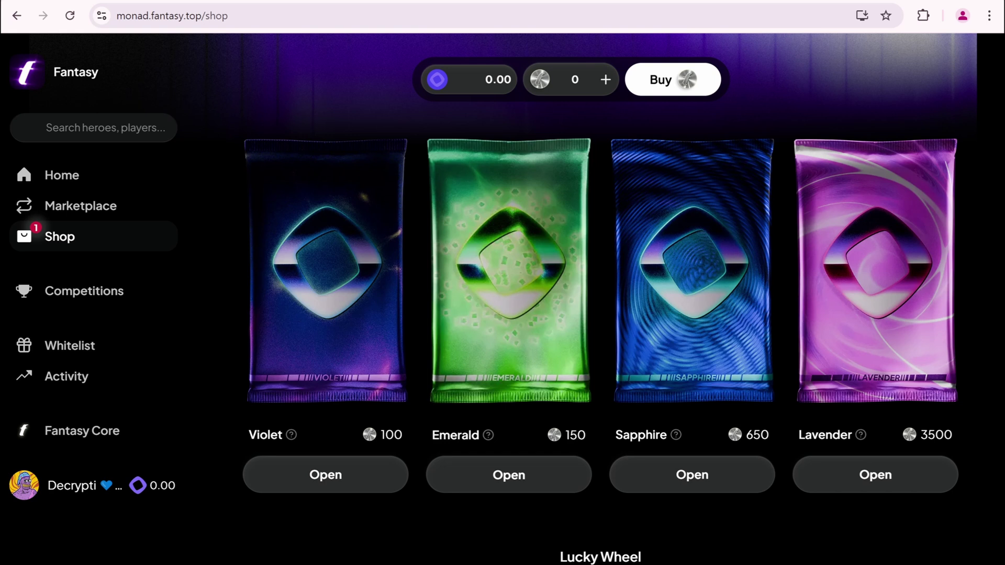
# Return to the Monad testnet page and scroll through the App Hub grid
pyautogui.click(733, 1)
pyautogui.scroll(-5, 535, 443)
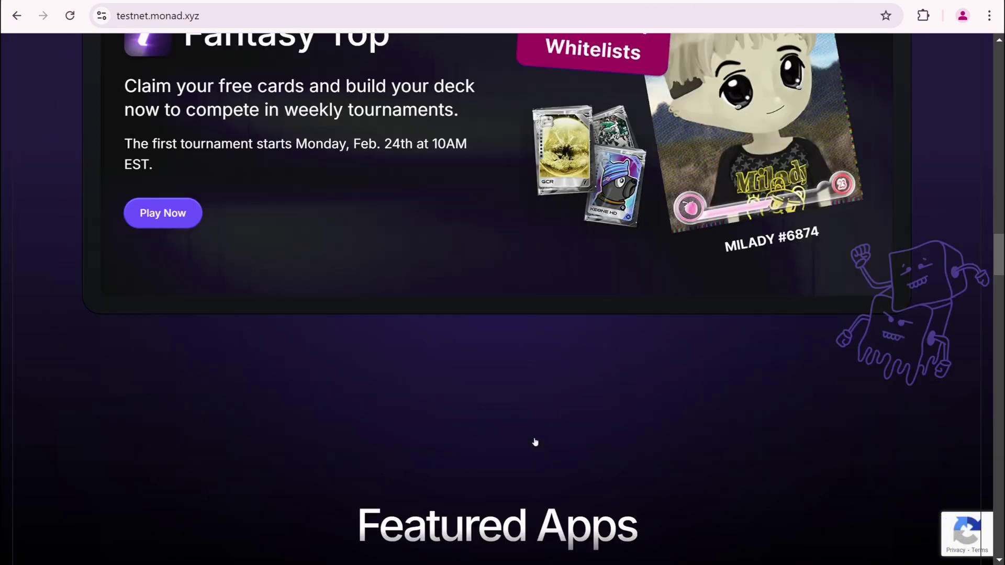
pyautogui.scroll(-10, 535, 443)
pyautogui.scroll(5, 535, 442)
pyautogui.scroll(-4, 662, 205)
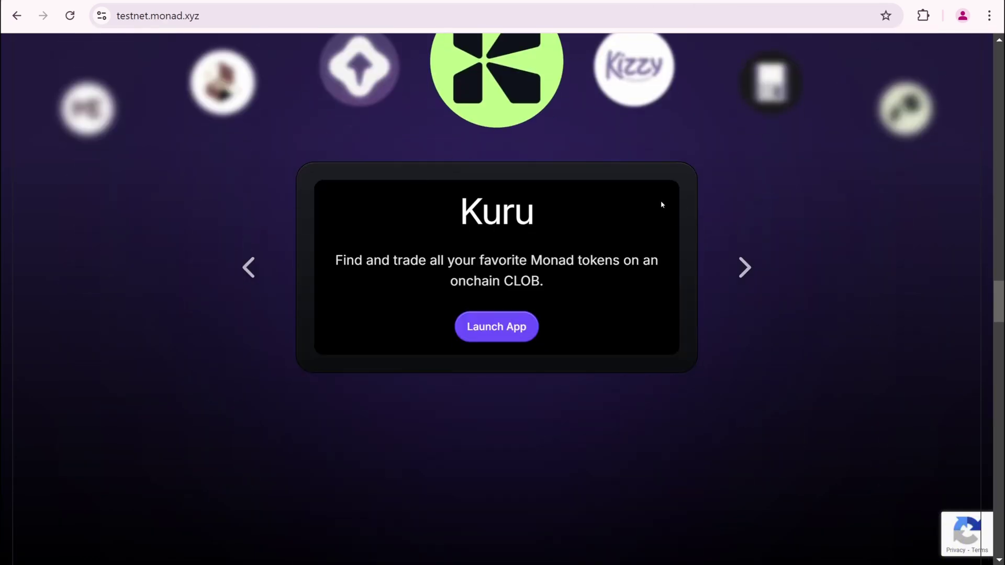
pyautogui.scroll(-10, 474, 359)
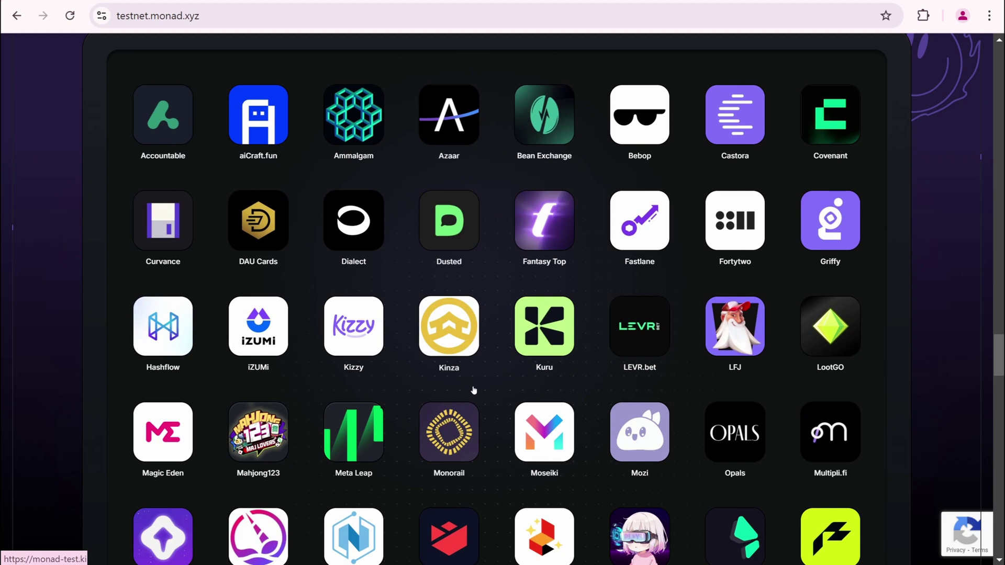
pyautogui.scroll(-7, 545, 294)
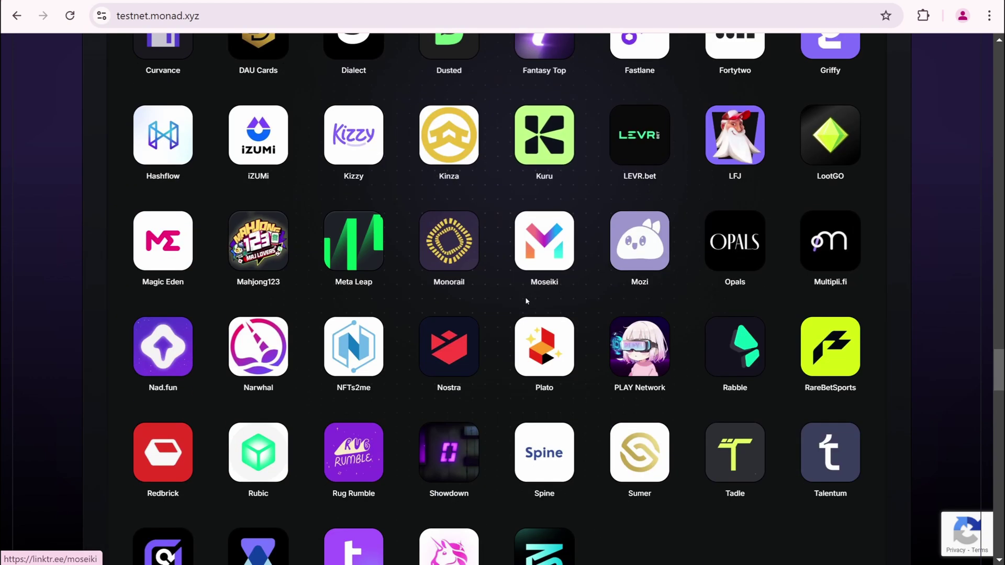
pyautogui.scroll(-3, 579, 291)
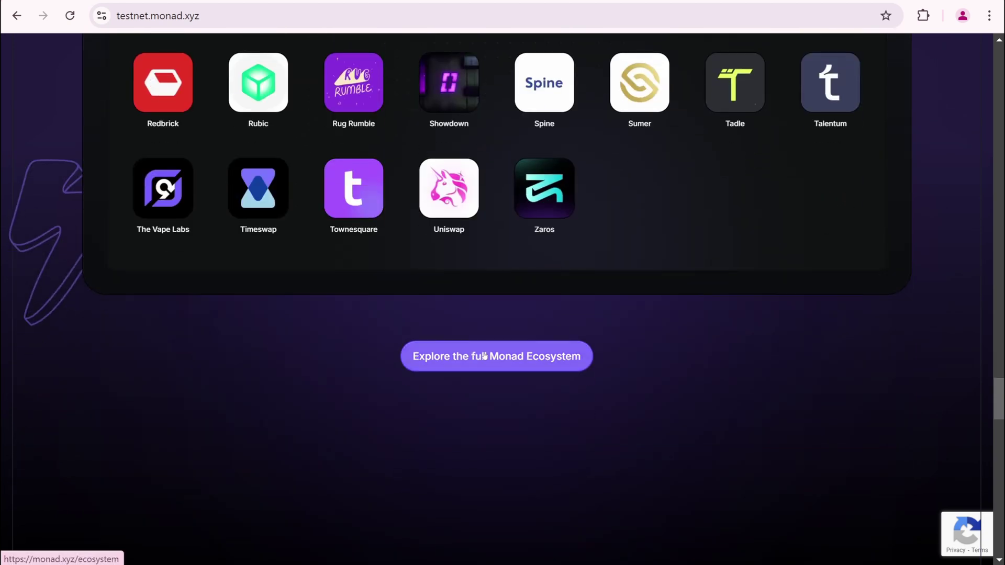
# Open the full Monad Ecosystem directory and browse the testnet app cards
pyautogui.click(474, 355)
pyautogui.scroll(-3, 507, 295)
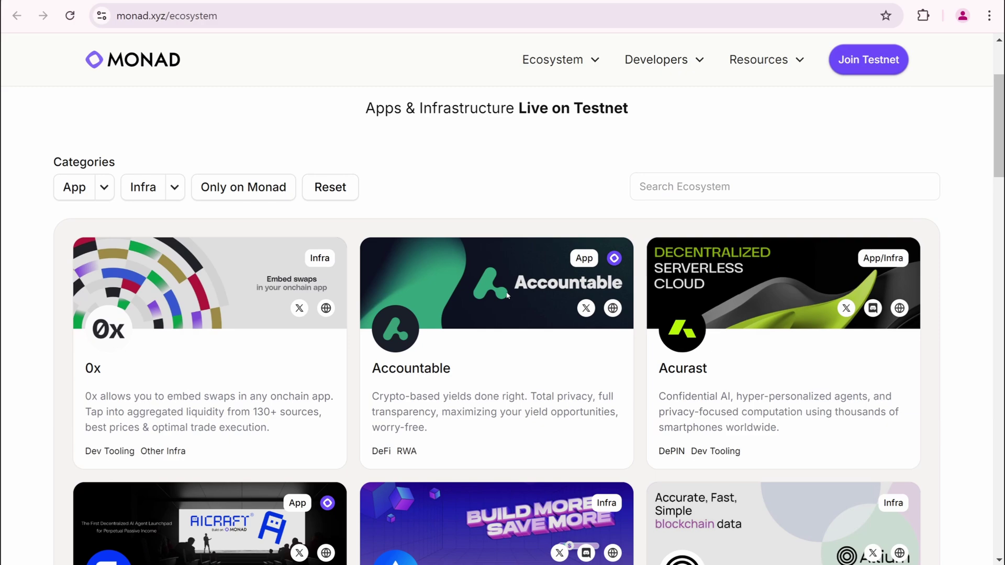
pyautogui.scroll(-15, 506, 301)
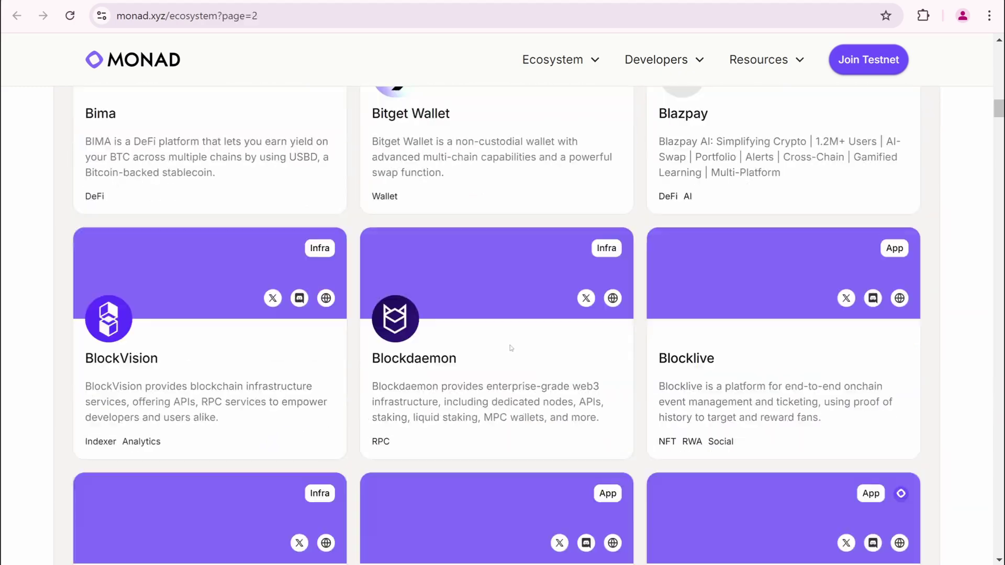
pyautogui.scroll(-20, 512, 348)
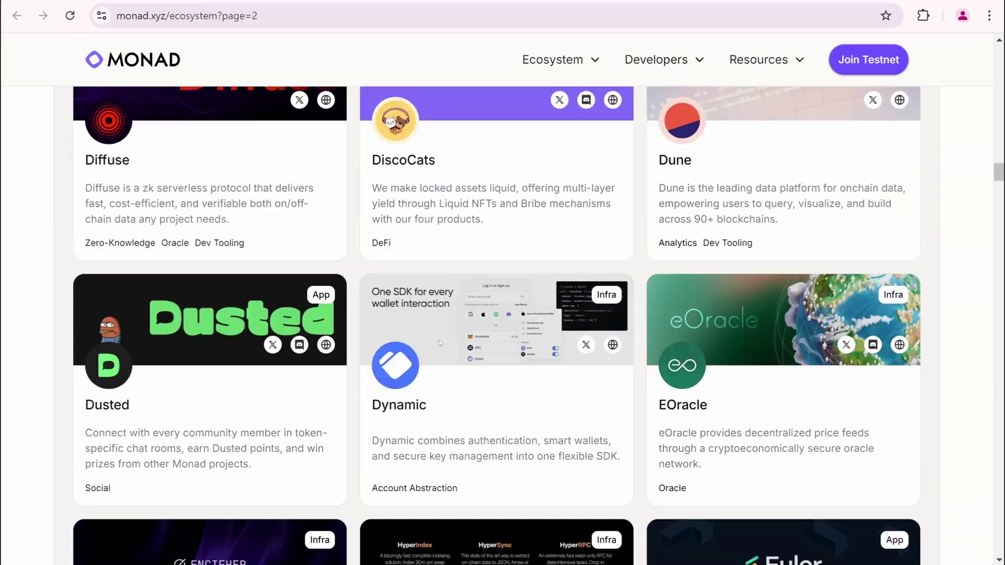
pyautogui.scroll(20, 439, 343)
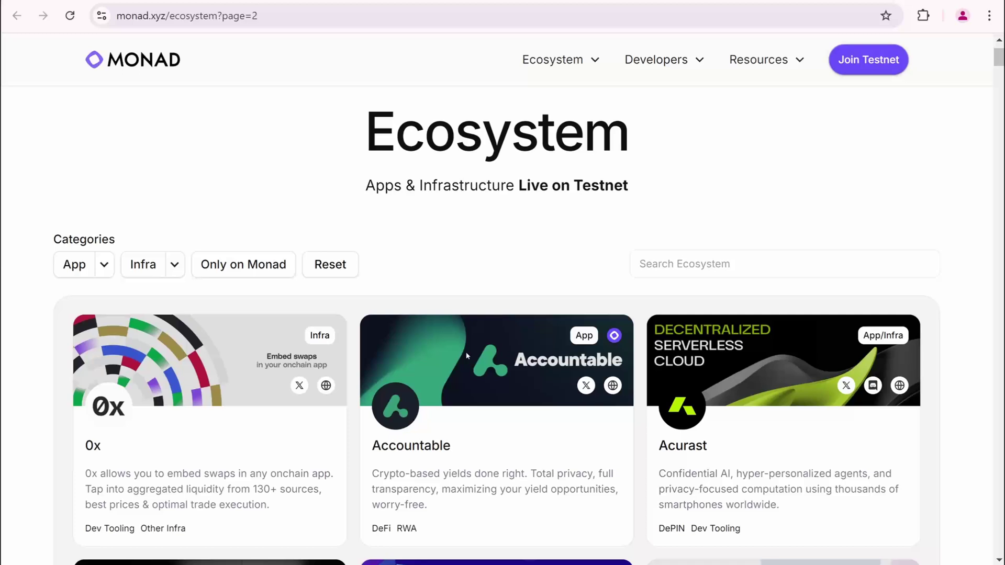
pyautogui.scroll(2, 467, 356)
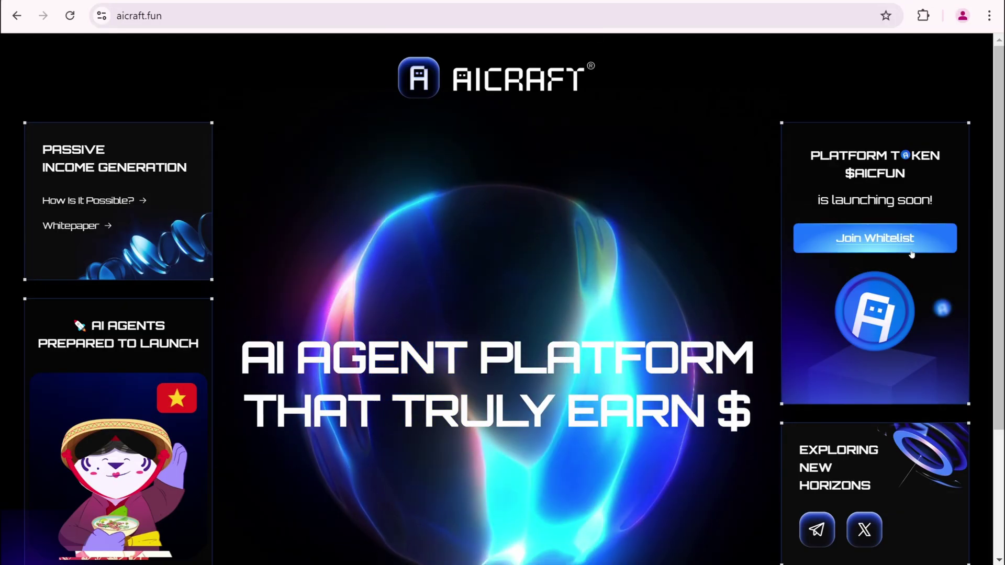
# Fill the $AICFUN whitelist form with the wallet address, X handle and e-mail, then send it
pyautogui.click(859, 242)
pyautogui.hotkey('ctrl', 'v')
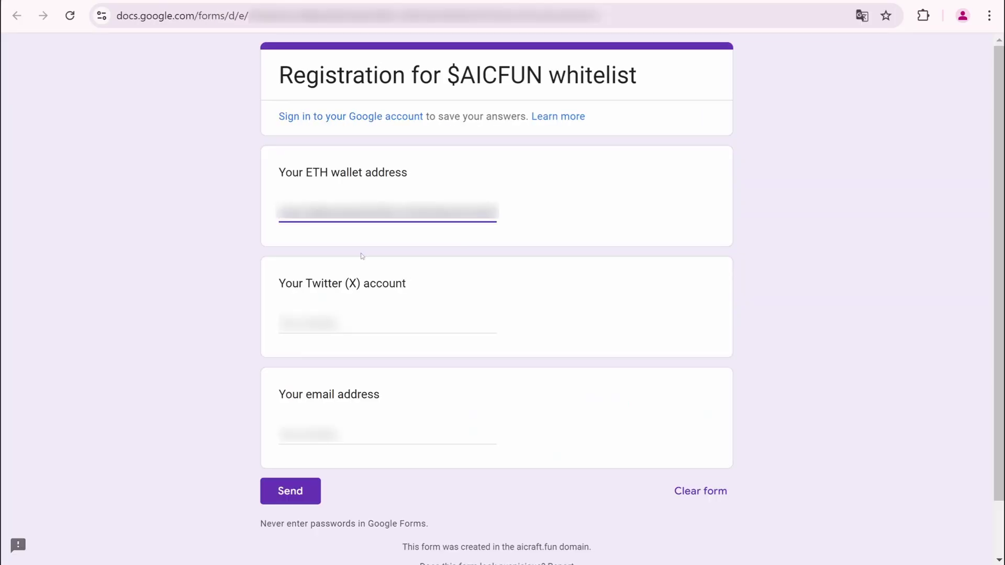
pyautogui.press('Tab')
pyautogui.hotkey('ctrl', 'v')
pyautogui.press('Tab')
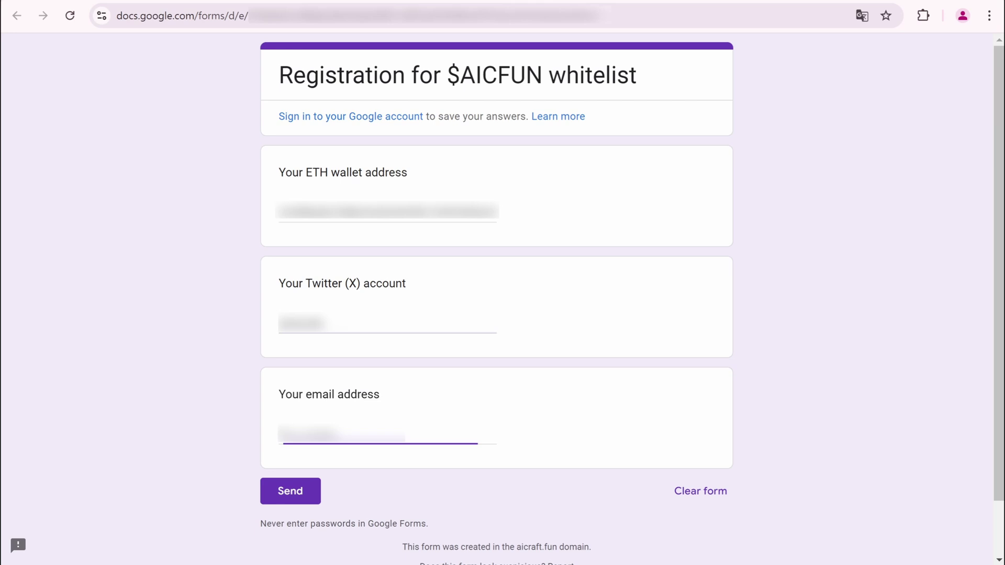
pyautogui.hotkey('ctrl', 'v')
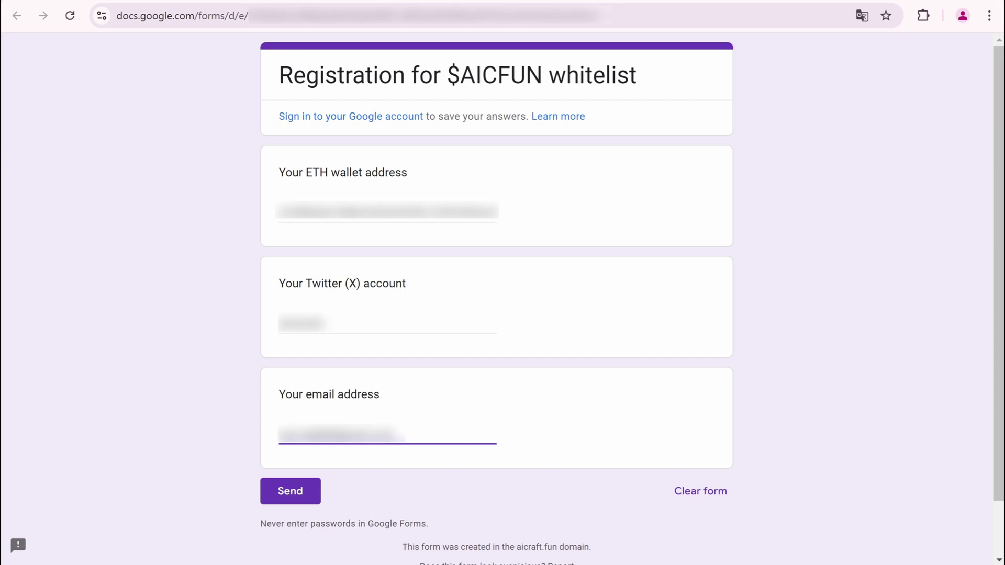
pyautogui.click(289, 489)
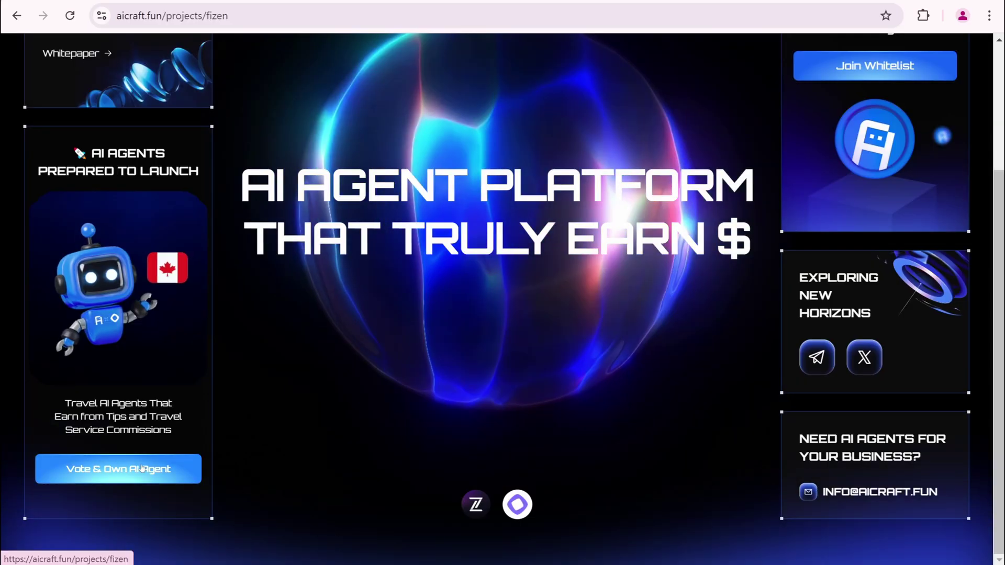
# Connect MetaMask to the Fizen voting page and sign in, revealing 20 votes and a referral URL
pyautogui.scroll(-8, 253, 209)
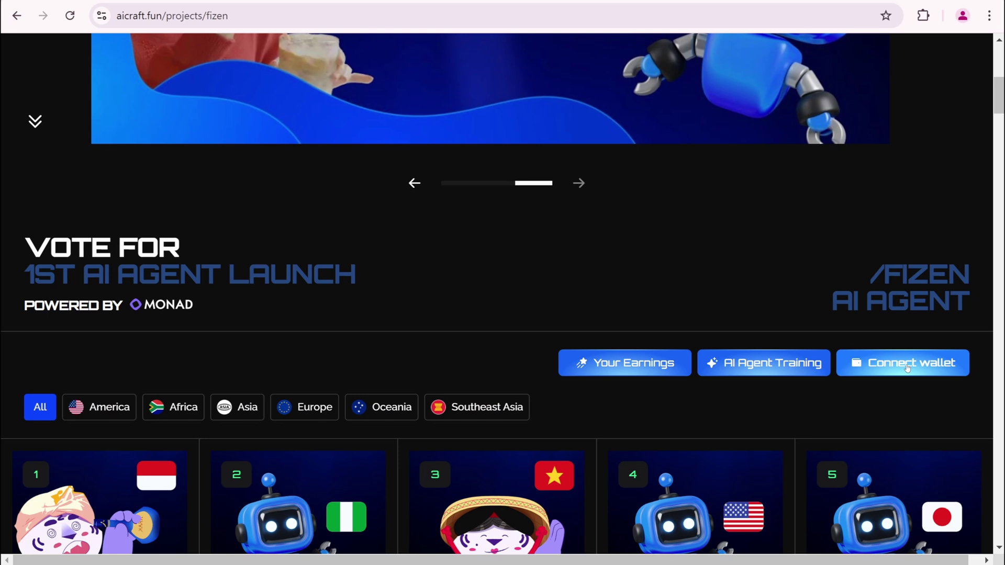
pyautogui.click(903, 361)
pyautogui.click(471, 309)
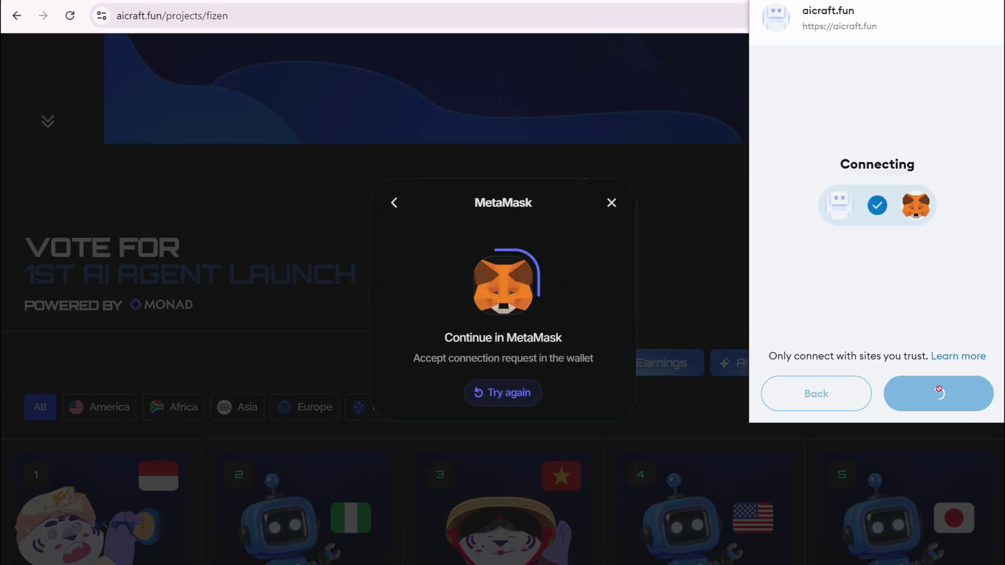
pyautogui.click(938, 393)
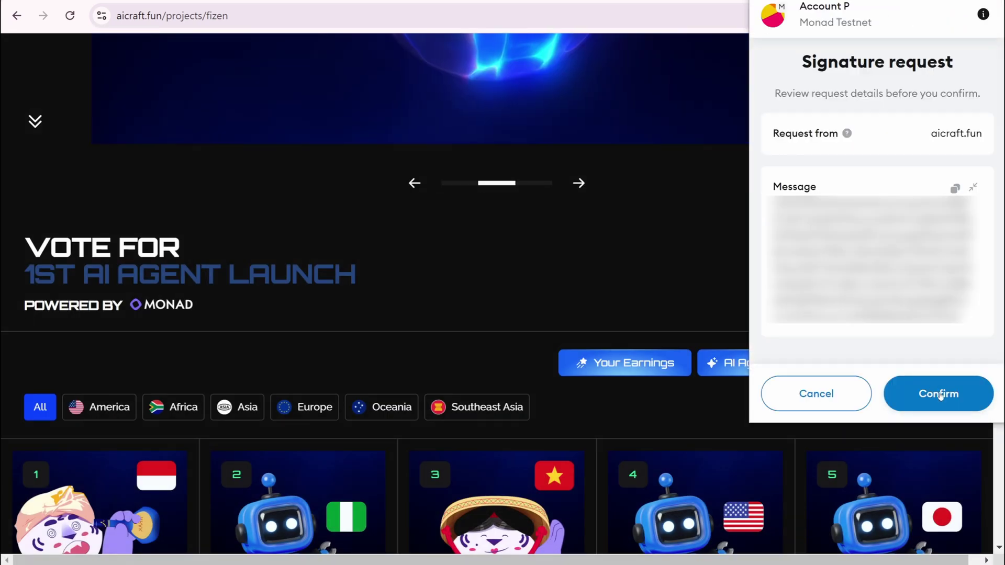
pyautogui.click(939, 395)
pyautogui.scroll(-3, 910, 375)
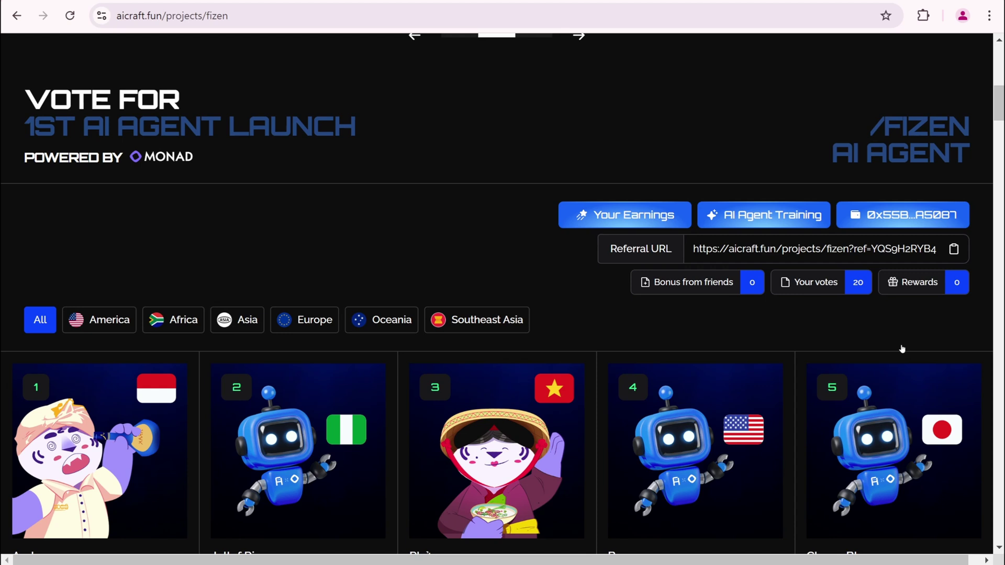
pyautogui.scroll(-3, 902, 349)
pyautogui.scroll(-4, 856, 132)
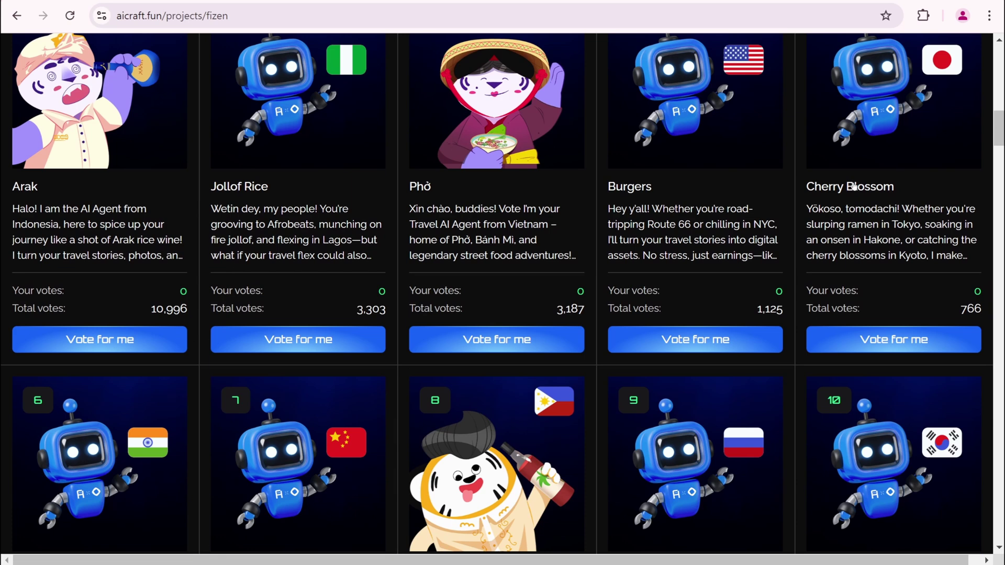
# Paste the referral code into aiCraft's voting prompt and submit it
pyautogui.click(124, 342)
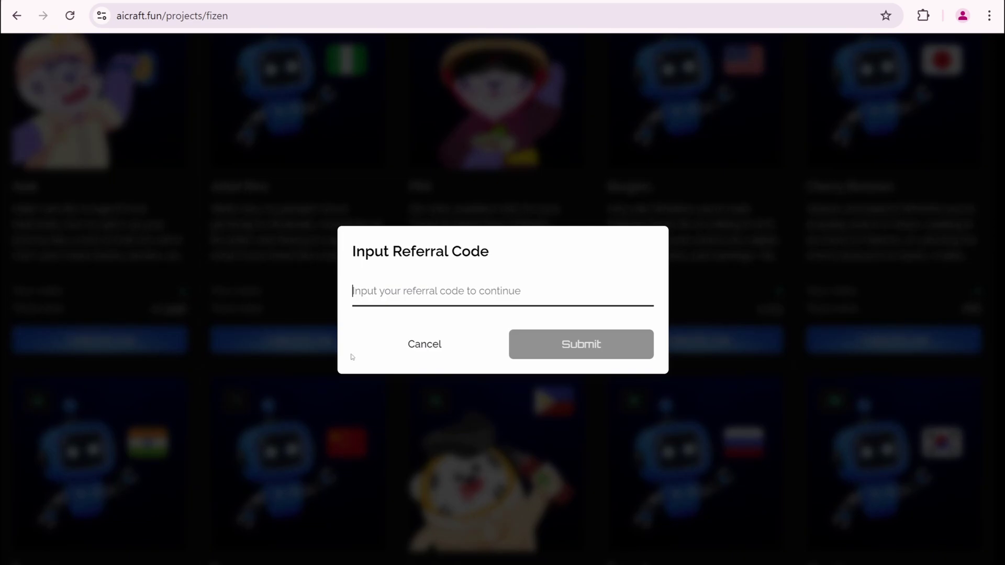
pyautogui.click(442, 292)
pyautogui.hotkey('ctrl', 'v')
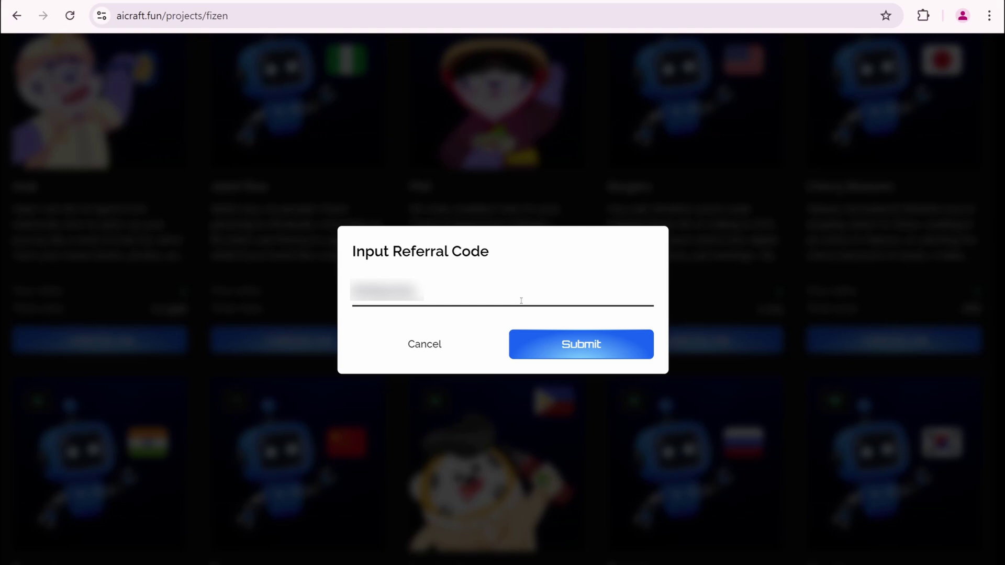
pyautogui.click(605, 345)
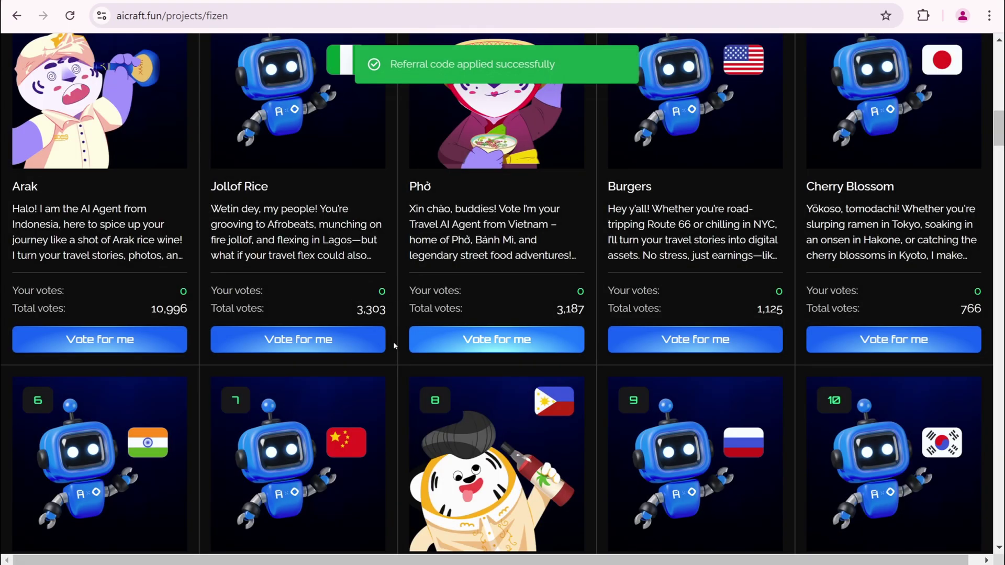
# Vote for Jollof Rice and confirm it in MetaMask, then start a vote for Phở
pyautogui.click(378, 342)
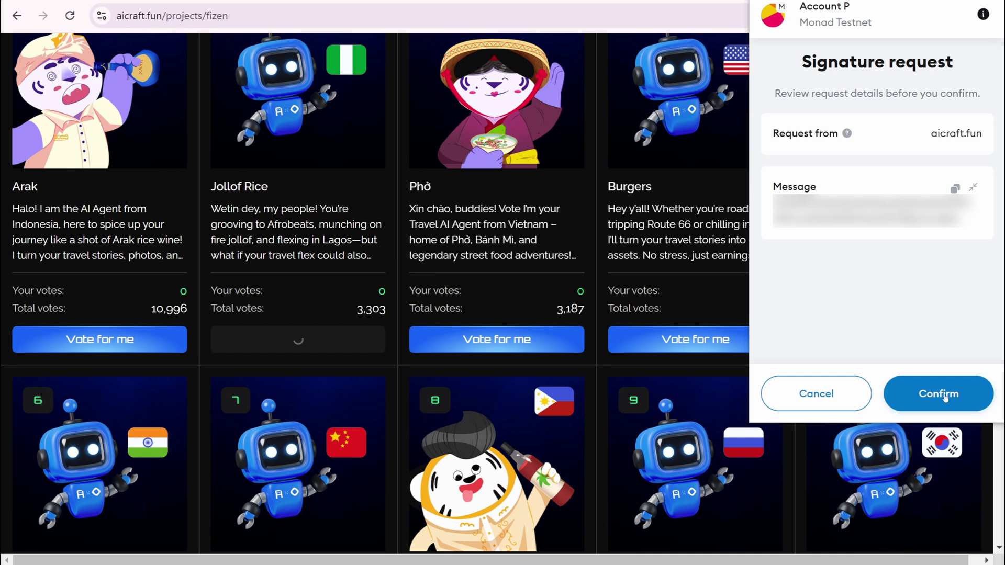
pyautogui.click(939, 393)
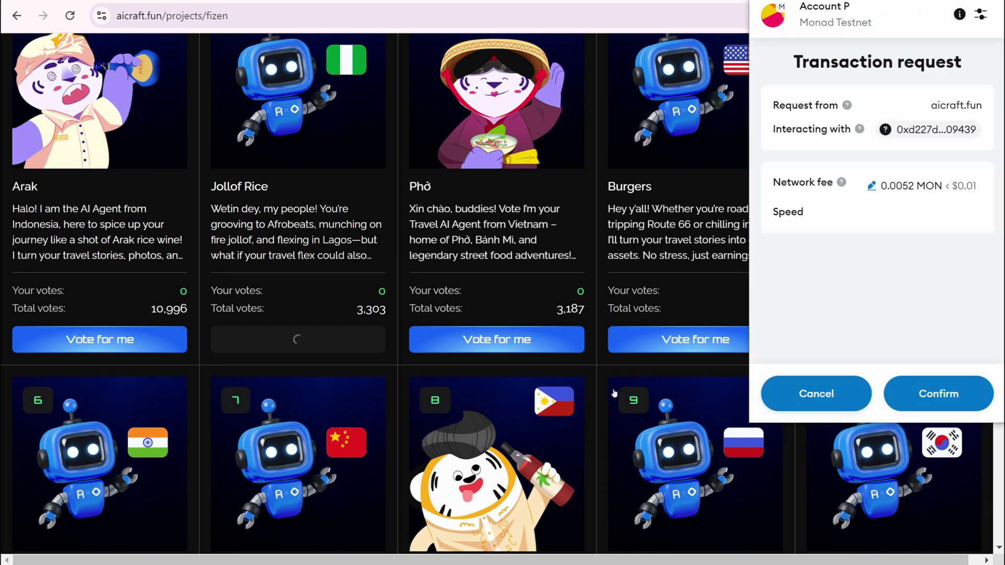
pyautogui.click(817, 394)
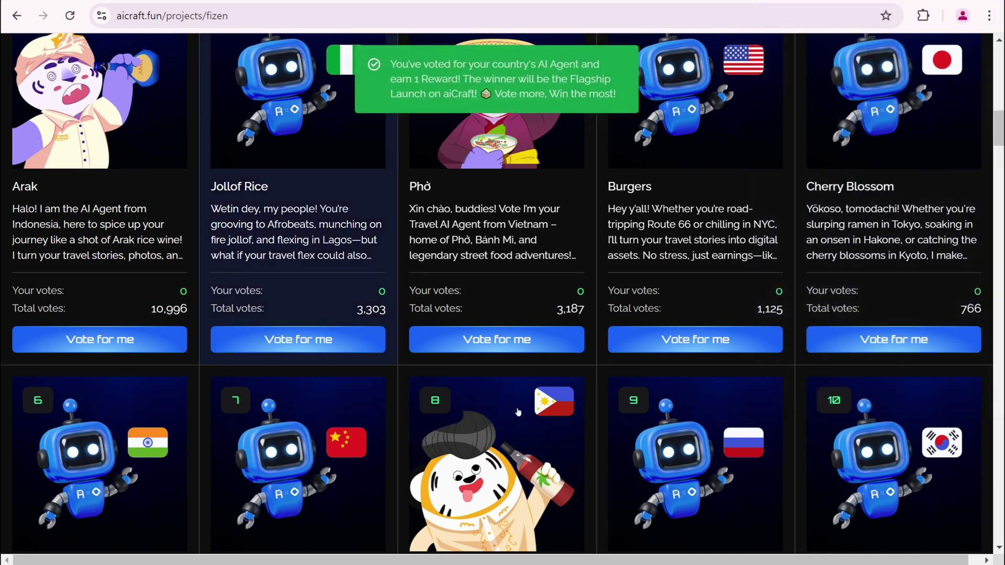
pyautogui.click(519, 341)
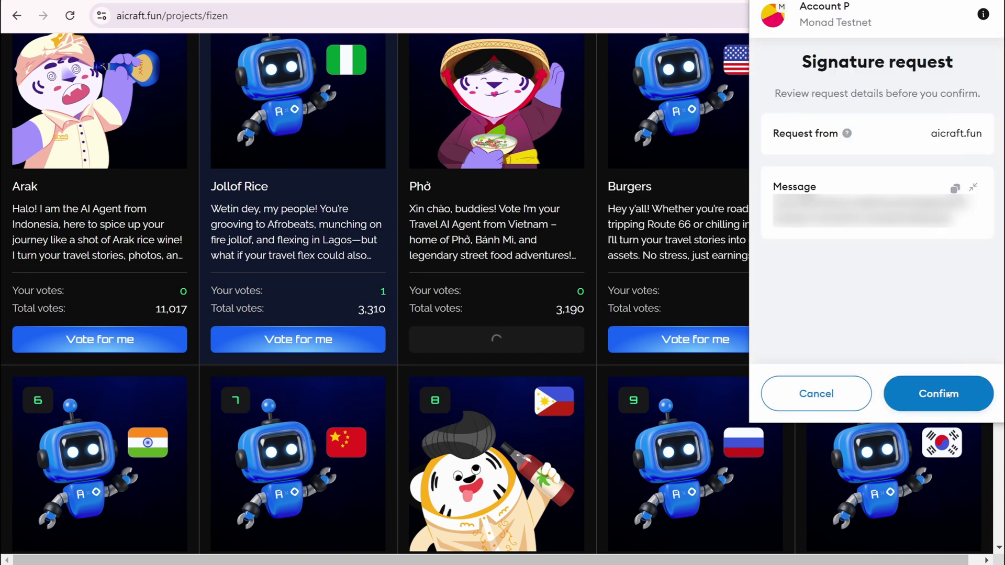
pyautogui.click(947, 396)
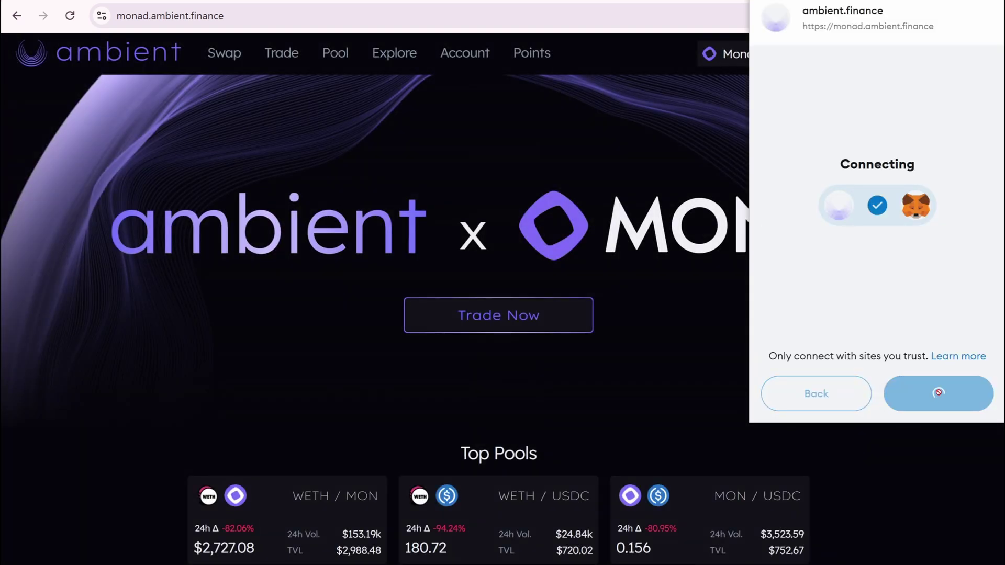
# Swap 0.001 MON for about 0.00014 USDC on Ambient, accepting the price impact and confirming in MetaMask
pyautogui.scroll(-5, 674, 312)
pyautogui.scroll(1, 588, 400)
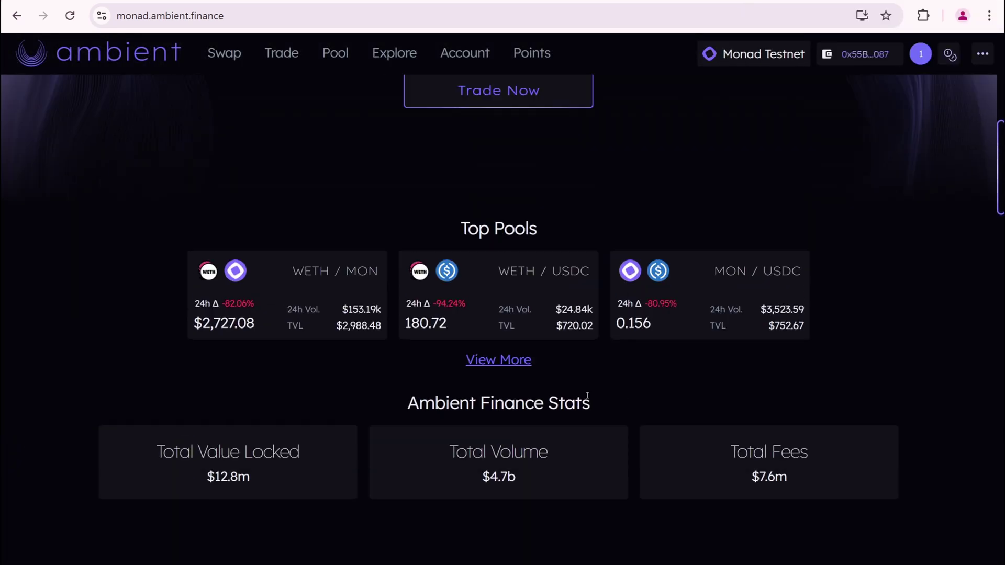
pyautogui.scroll(2, 588, 396)
pyautogui.click(570, 166)
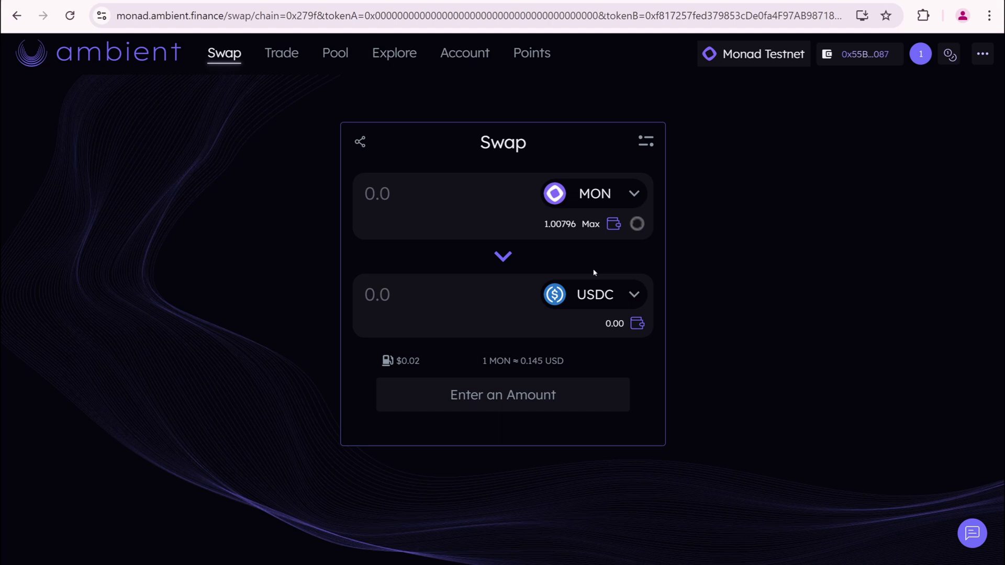
pyautogui.click(413, 191)
pyautogui.write('0.')
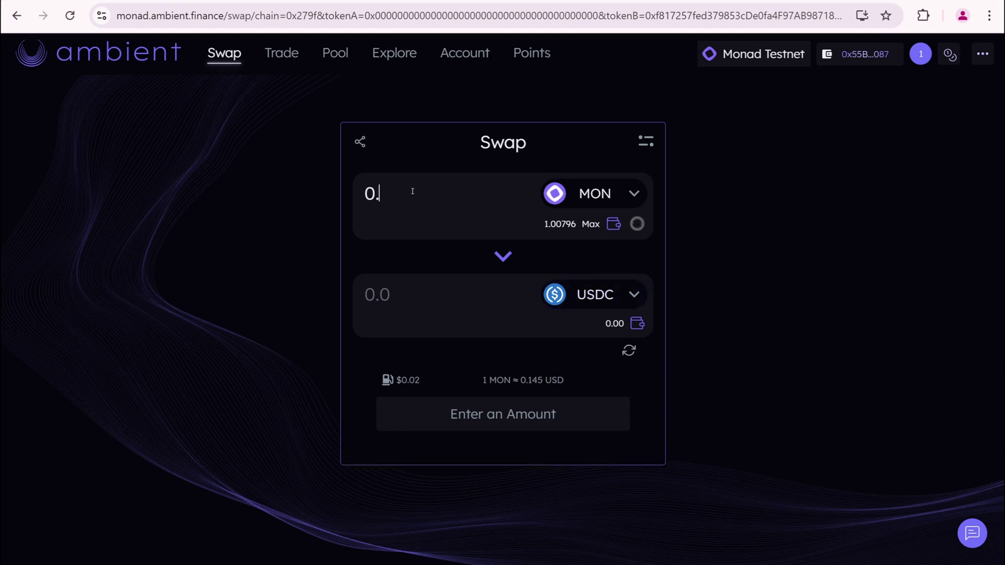
pyautogui.write('001')
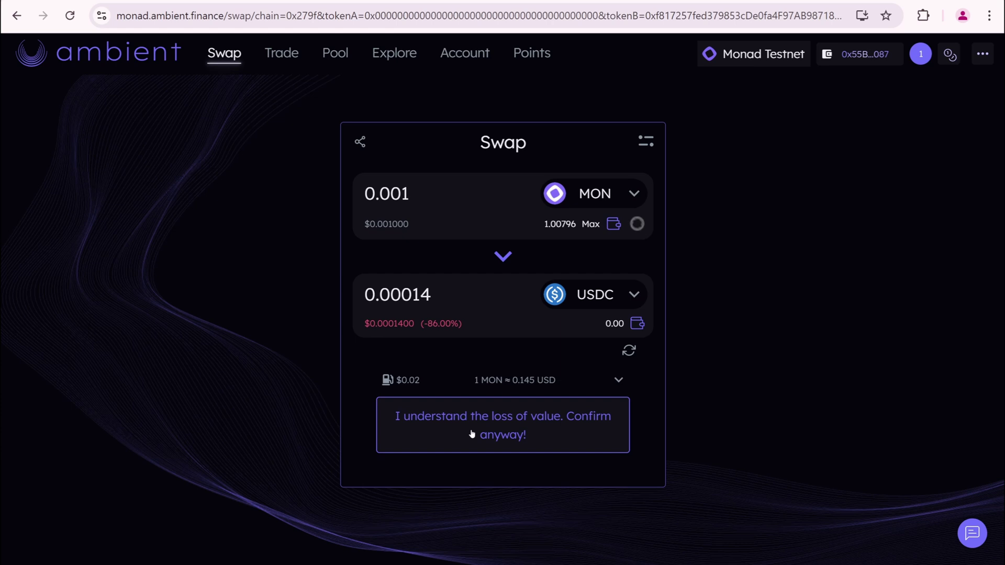
pyautogui.click(522, 431)
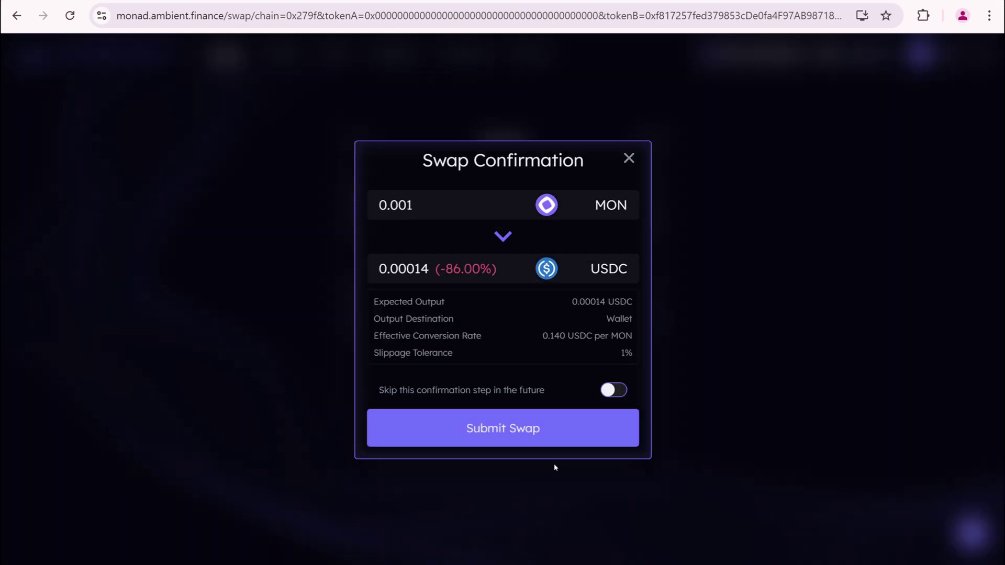
pyautogui.click(532, 433)
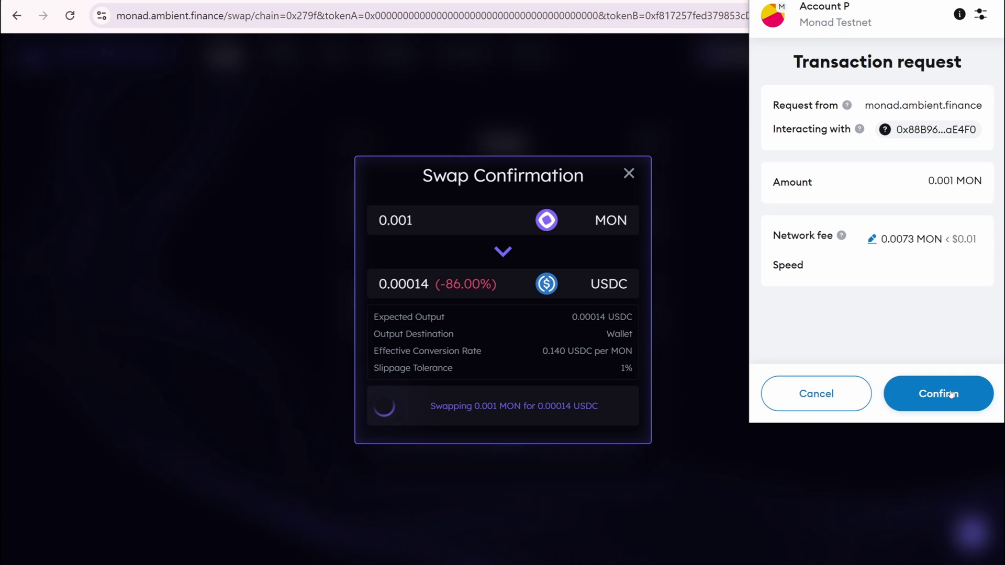
pyautogui.click(951, 393)
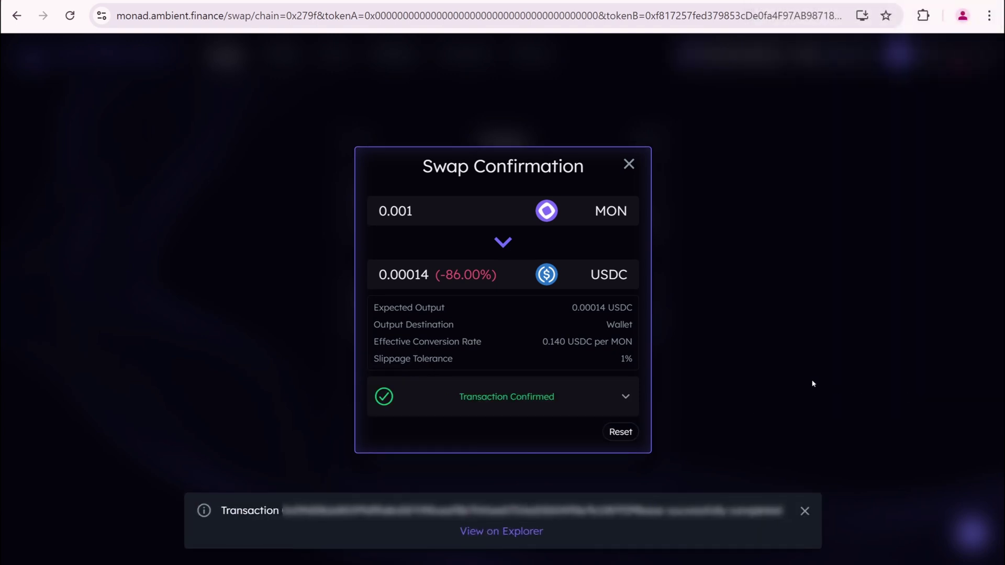
# Switch the output token to WETH and submit a 0.001 MON swap, retrying once and approving in MetaMask
pyautogui.click(804, 511)
pyautogui.click(626, 165)
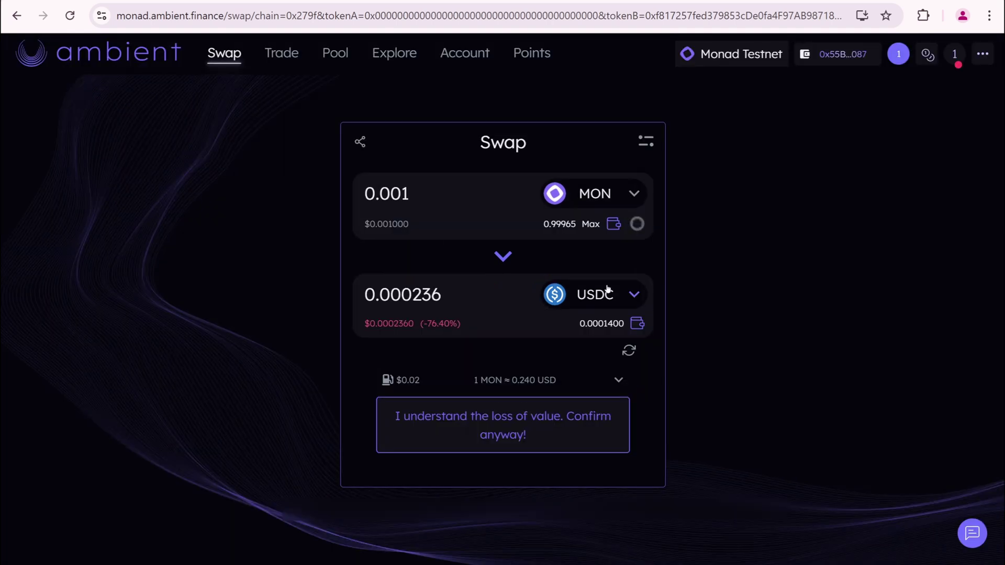
pyautogui.click(607, 289)
pyautogui.click(402, 258)
pyautogui.click(476, 402)
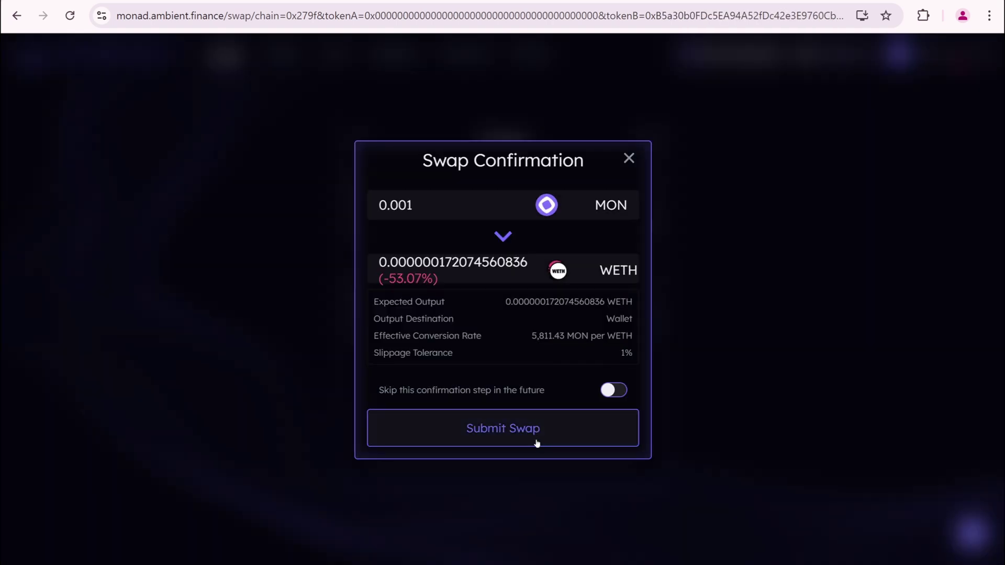
pyautogui.click(538, 439)
pyautogui.click(621, 508)
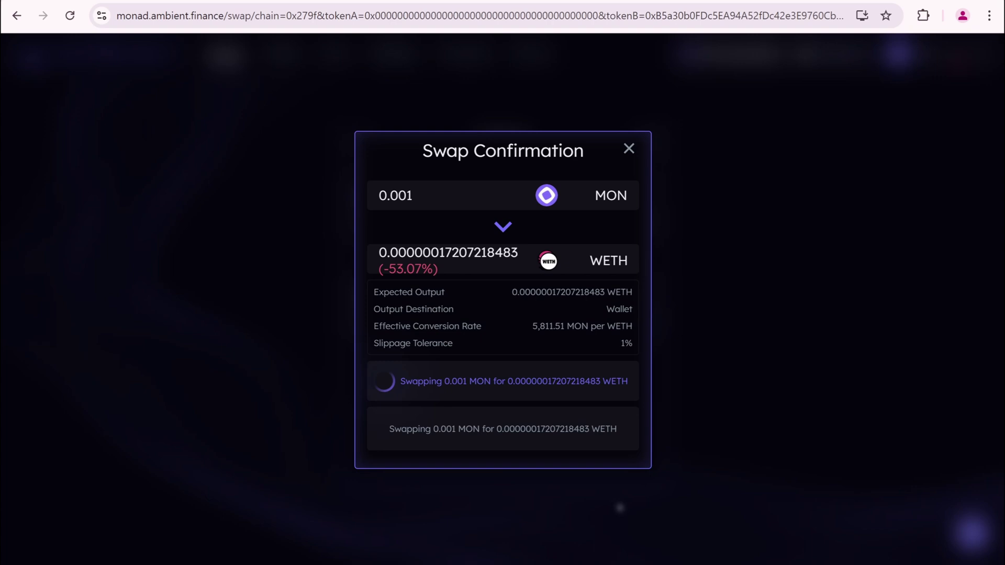
pyautogui.click(952, 393)
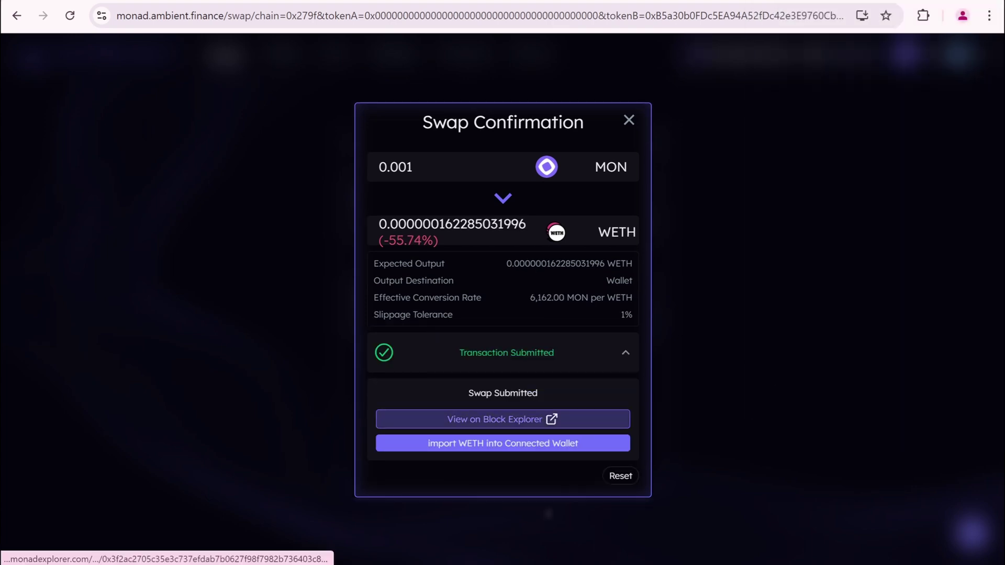
# Swap 0.001 MON for about 0.000094 USDT and approve it in MetaMask
pyautogui.click(624, 122)
pyautogui.click(599, 297)
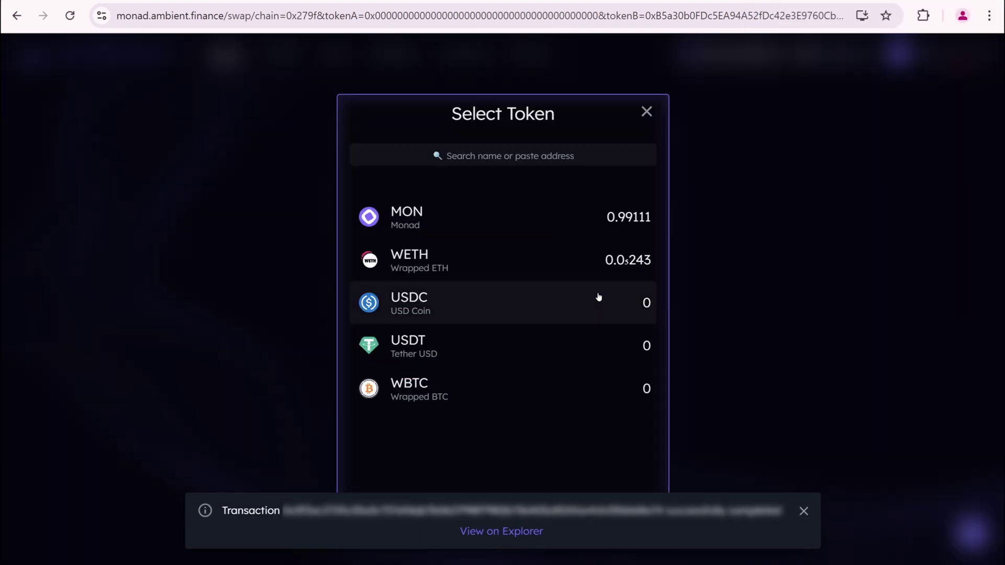
pyautogui.click(523, 340)
pyautogui.click(512, 415)
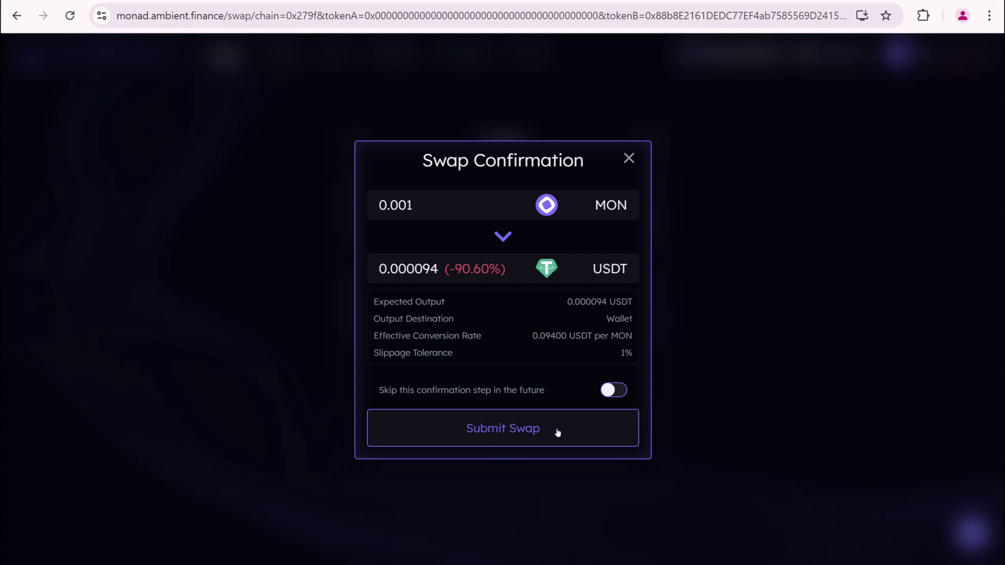
pyautogui.click(581, 432)
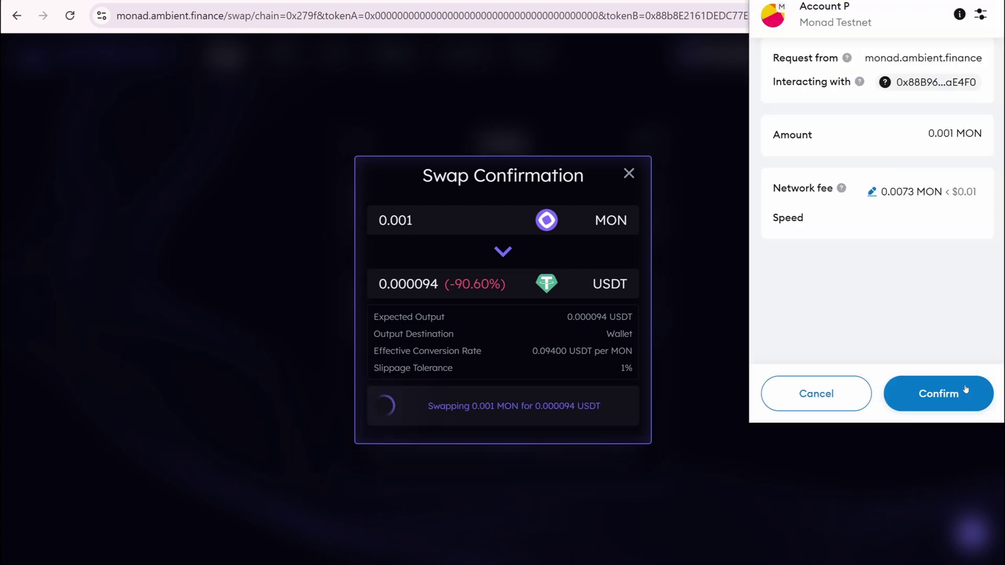
pyautogui.click(961, 395)
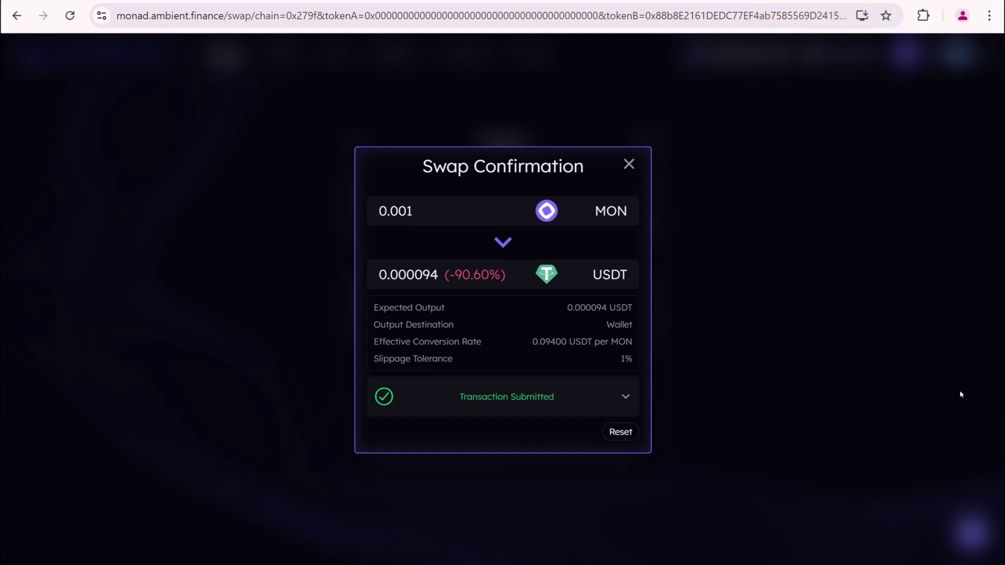
# Attempt a 0.001 MON to WBTC swap, retrying repeatedly after the transaction exception
pyautogui.click(630, 165)
pyautogui.click(613, 295)
pyautogui.click(445, 388)
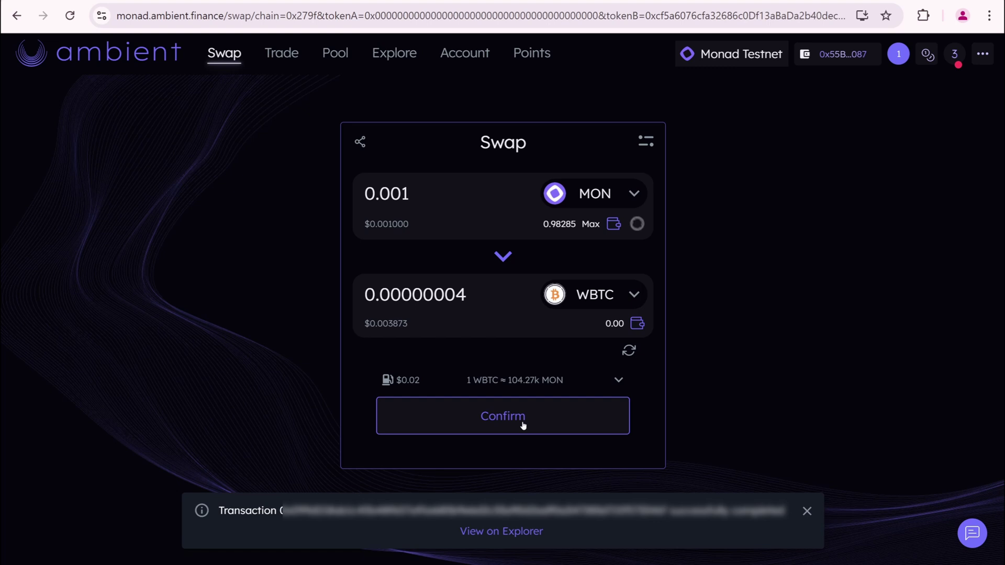
pyautogui.click(523, 426)
pyautogui.click(620, 508)
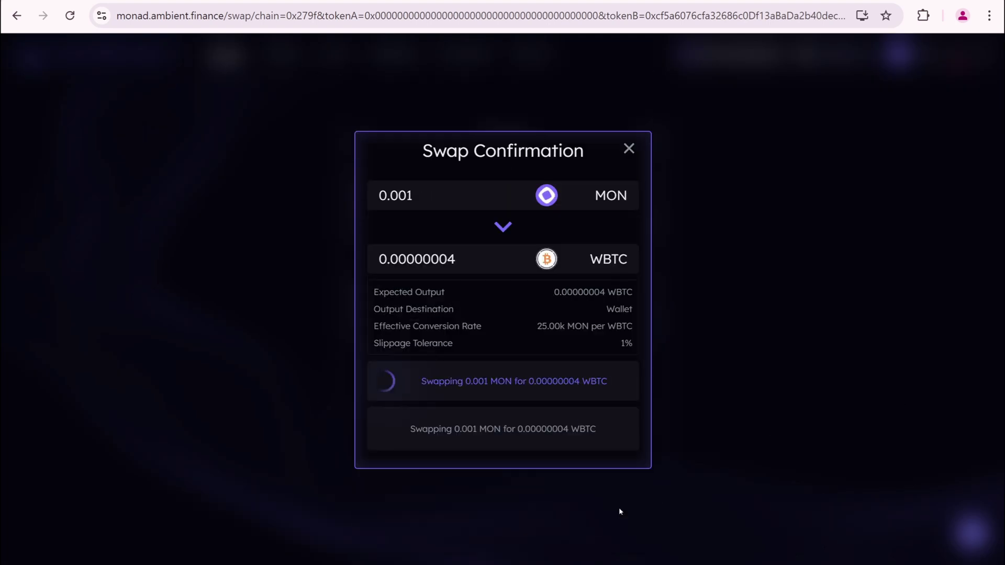
pyautogui.click(619, 509)
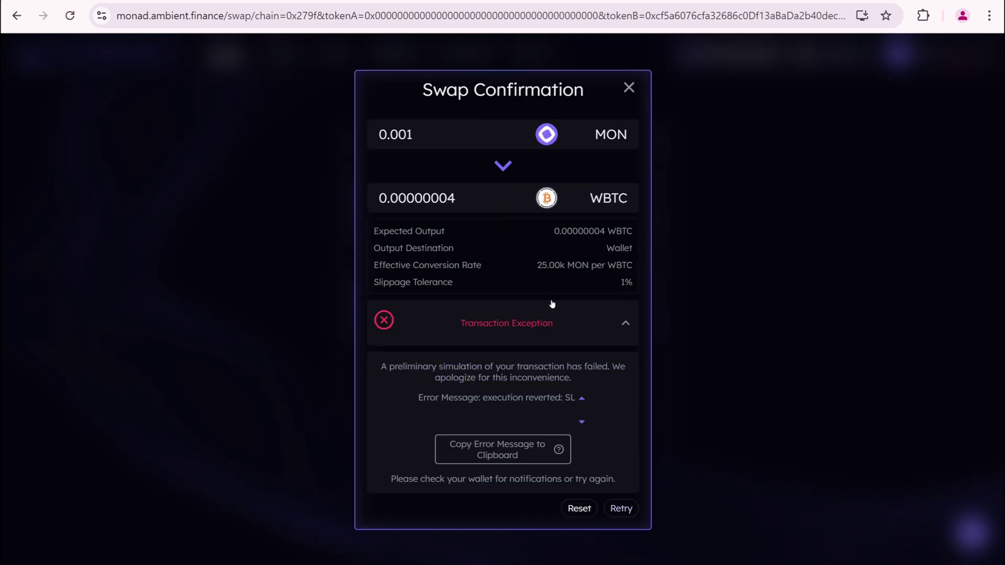
pyautogui.click(622, 509)
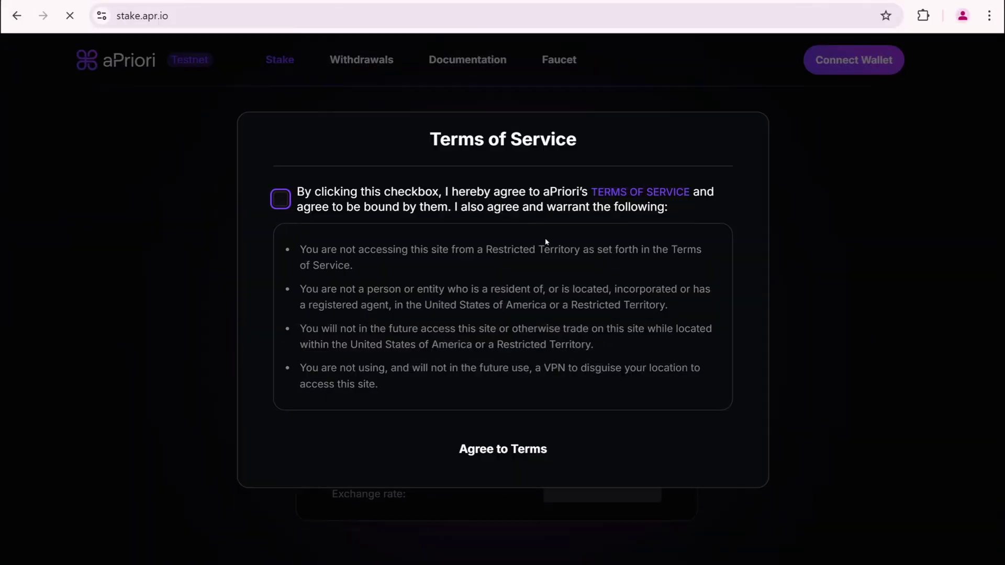
# Accept aPriori's terms of service and connect the MetaMask wallet
pyautogui.click(283, 200)
pyautogui.click(518, 448)
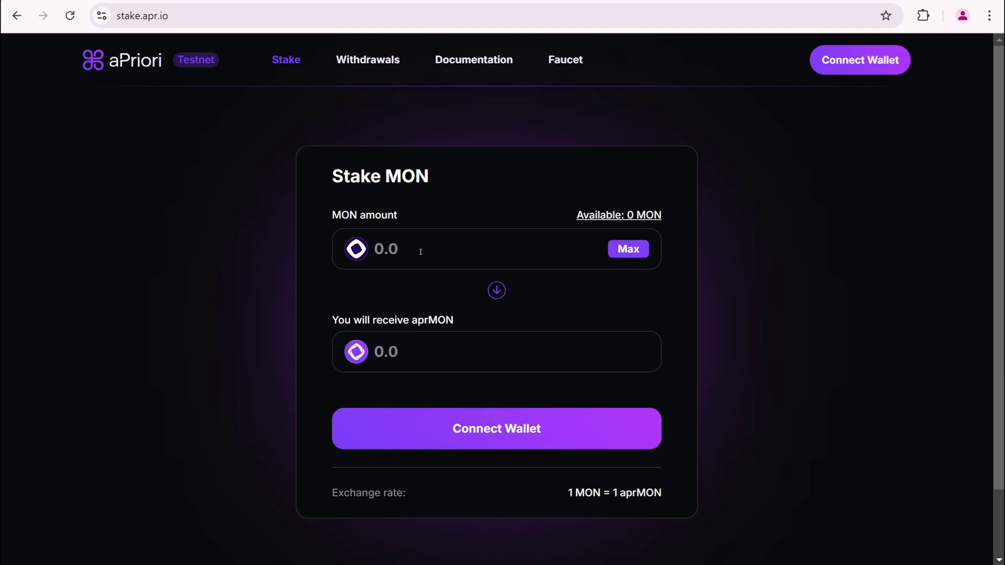
pyautogui.click(861, 60)
pyautogui.click(440, 314)
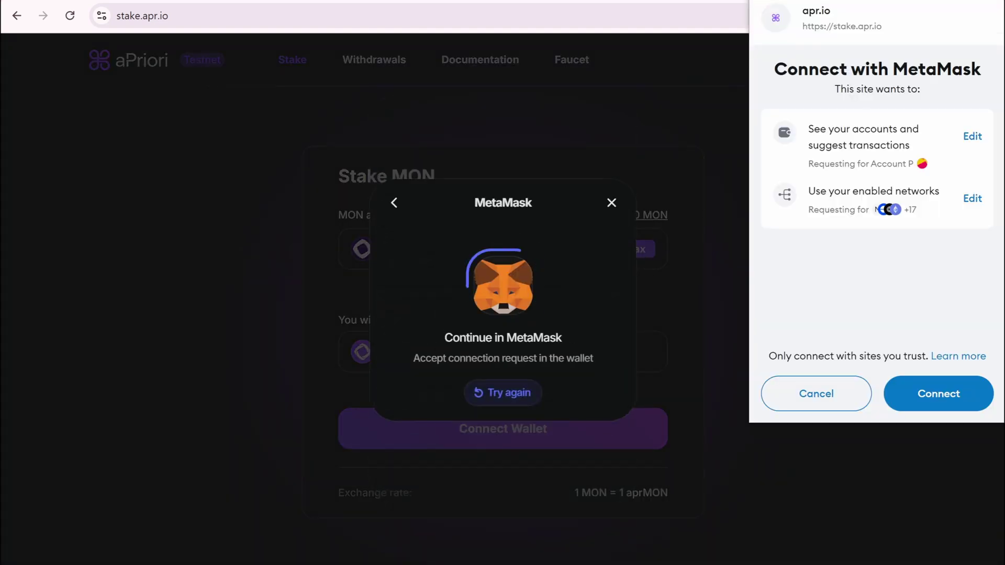
pyautogui.click(939, 394)
# Stake MON on aPriori and approve the staking transaction in MetaMask
pyautogui.click(423, 253)
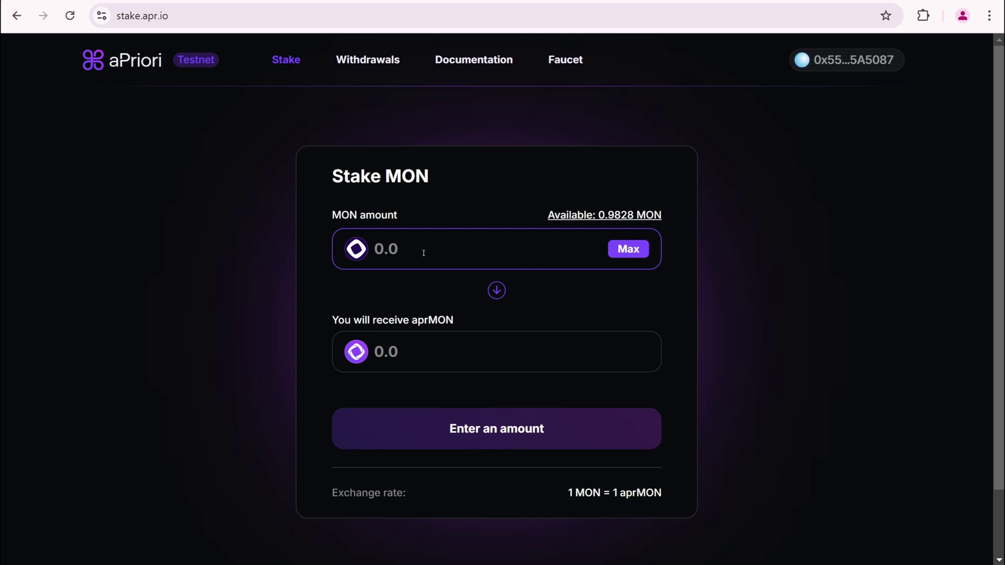
pyautogui.write('0.001')
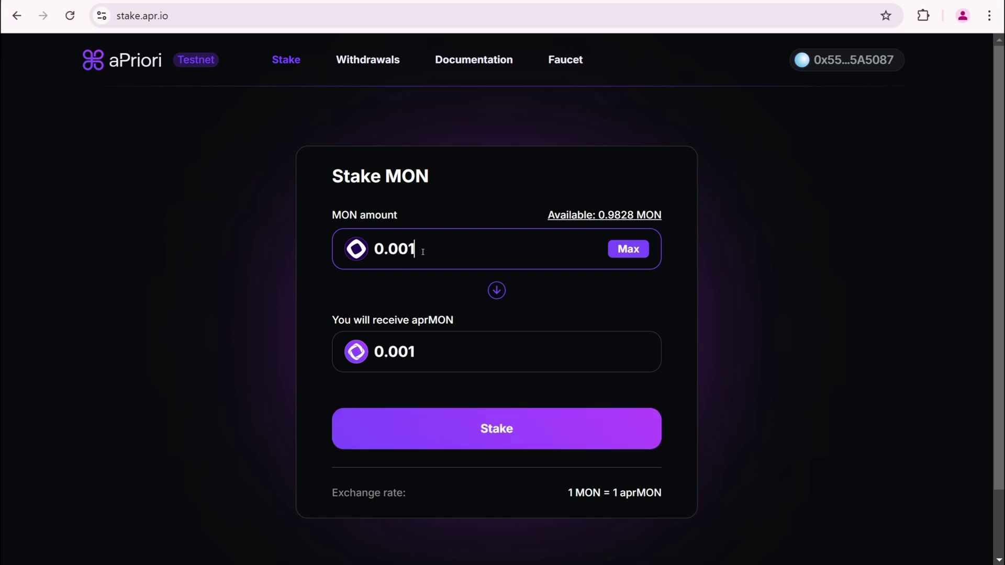
pyautogui.click(478, 427)
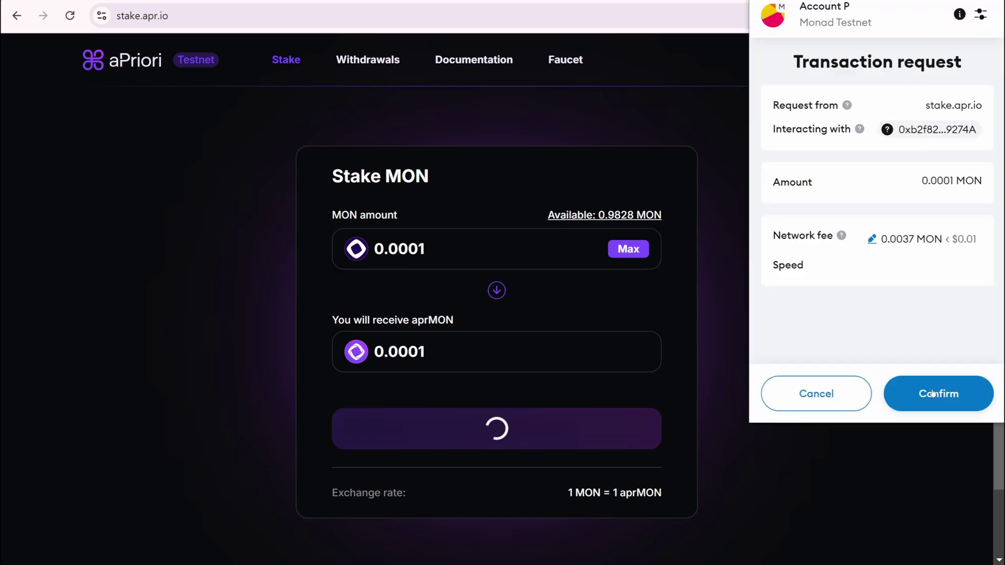
pyautogui.click(933, 394)
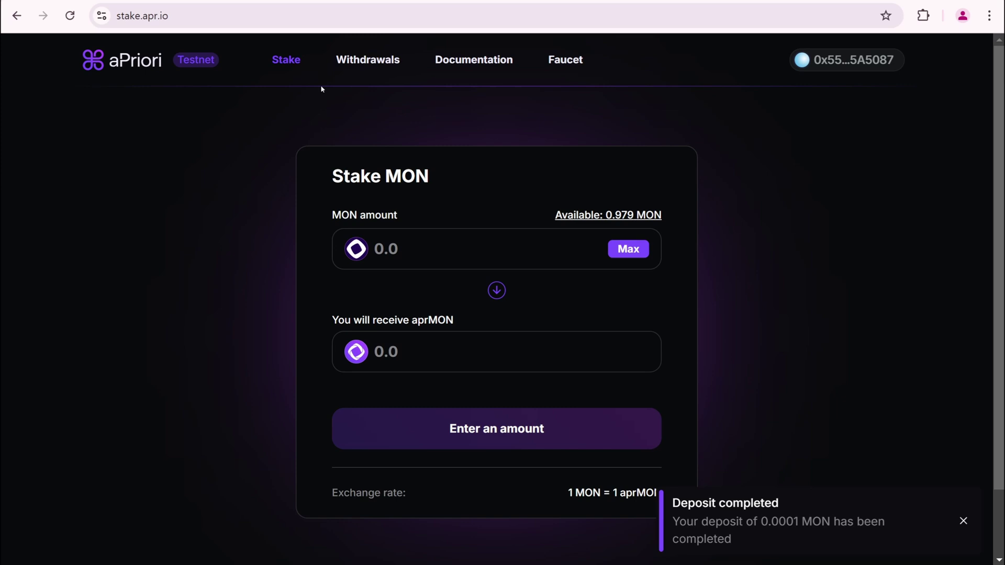
# Request withdrawal of the full aprMON balance (0.0001 MON) and confirm it in MetaMask
pyautogui.click(356, 60)
pyautogui.click(700, 315)
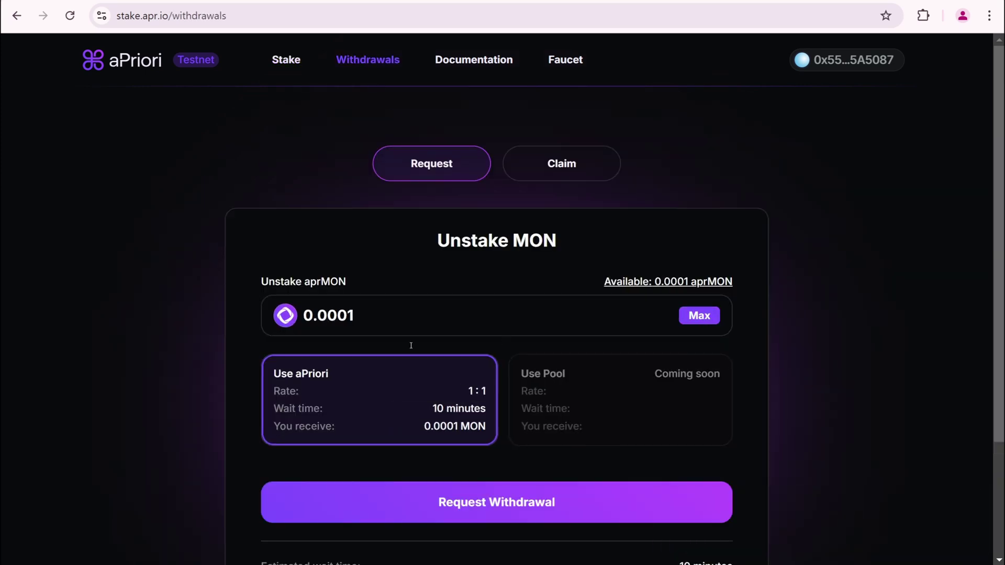
pyautogui.click(485, 501)
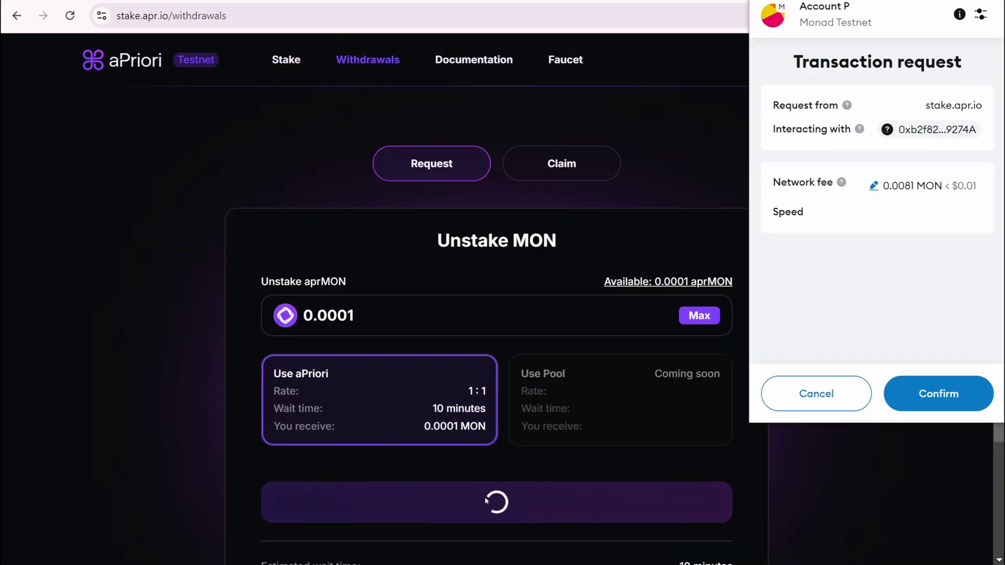
pyautogui.click(938, 393)
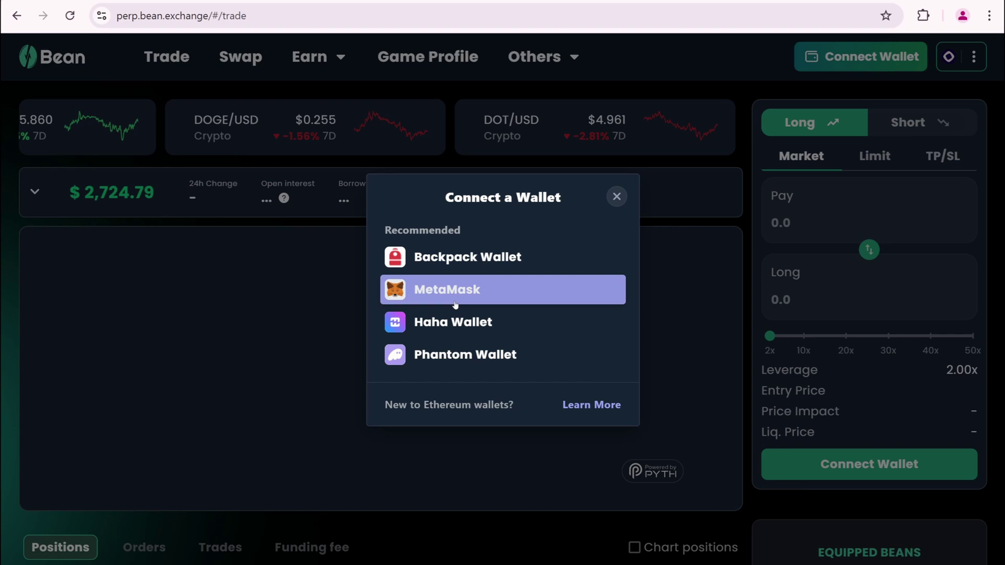
# Connect MetaMask to Bean Exchange, including on its swap page
pyautogui.click(457, 295)
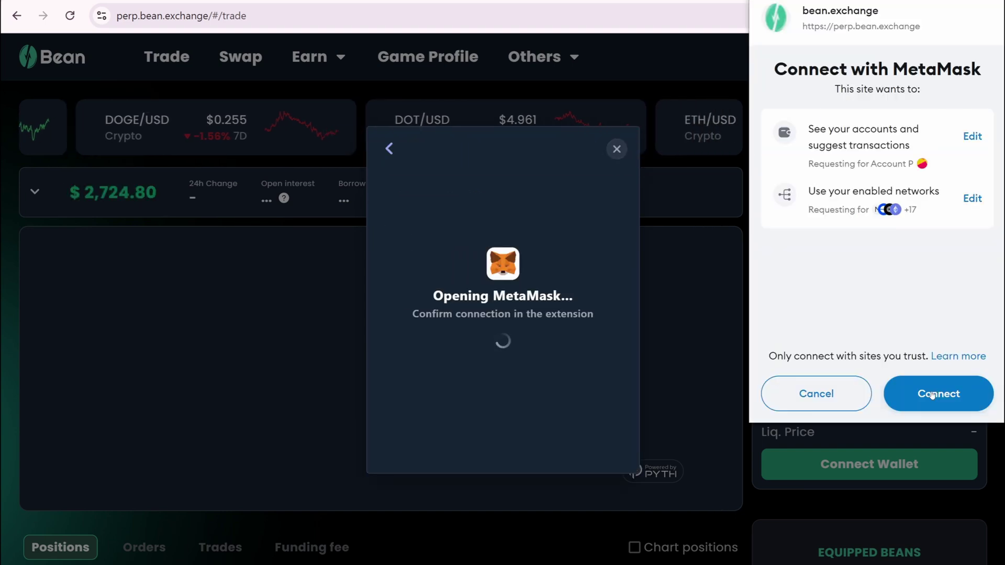
pyautogui.click(928, 396)
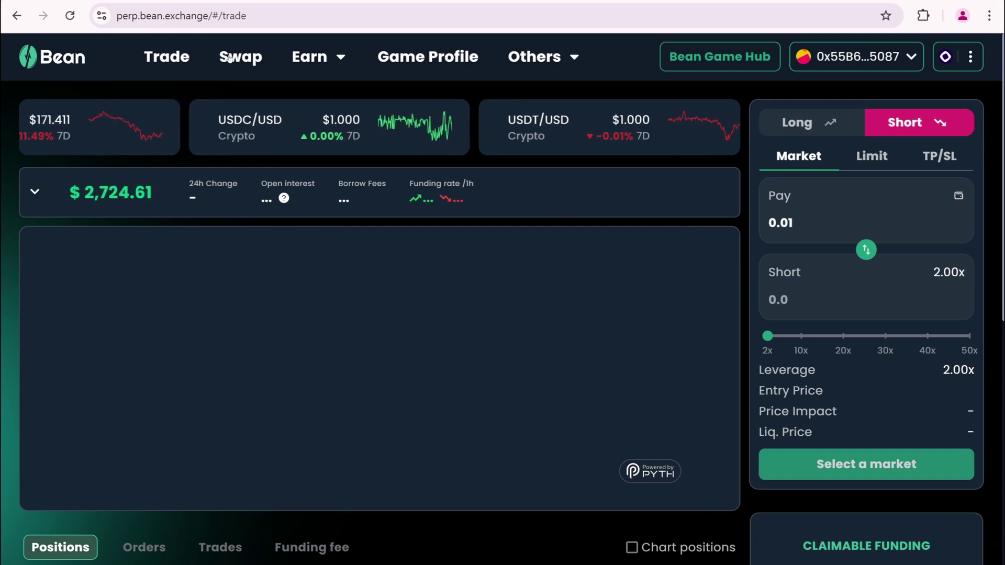
pyautogui.click(240, 57)
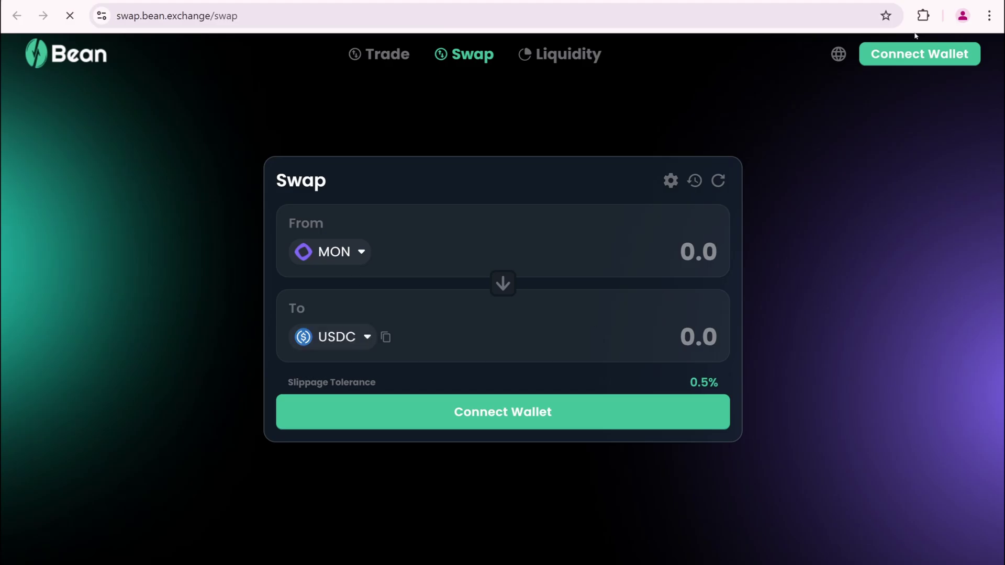
pyautogui.click(920, 54)
pyautogui.click(437, 340)
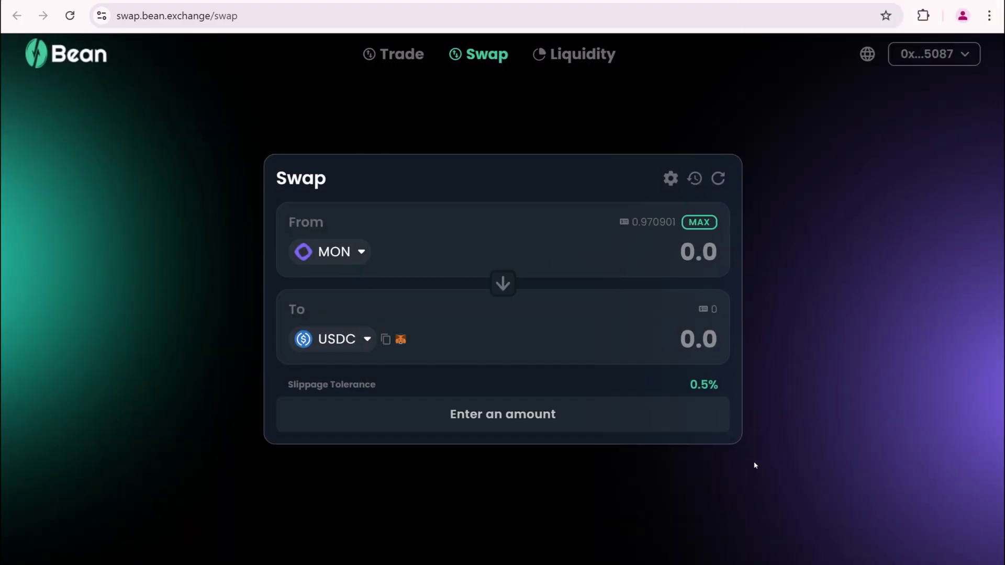
# Swap 0.001 MON for about 0.0023 USDC and add USDC to the wallet's token list
pyautogui.write('0.001')
pyautogui.click(642, 382)
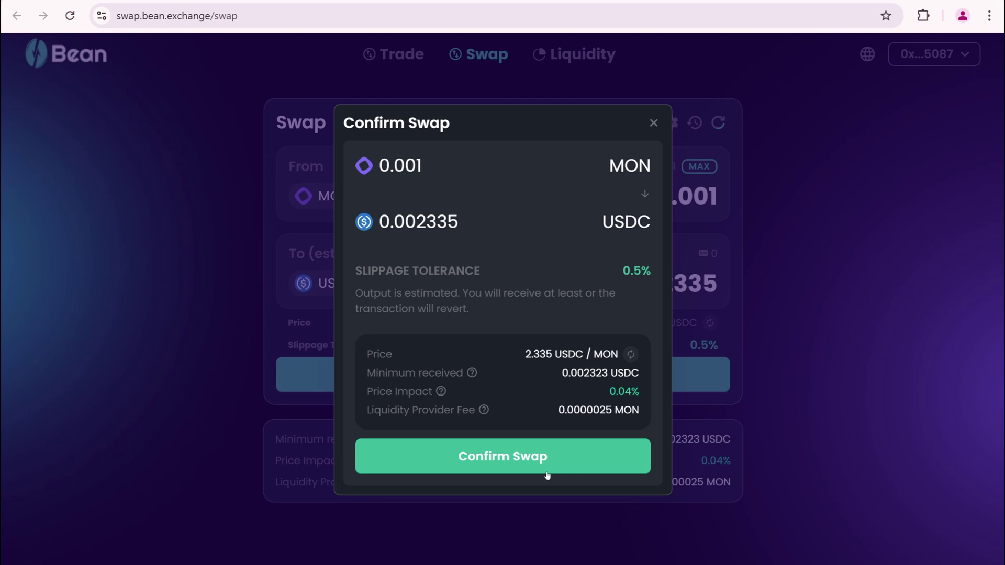
pyautogui.click(548, 470)
pyautogui.click(938, 390)
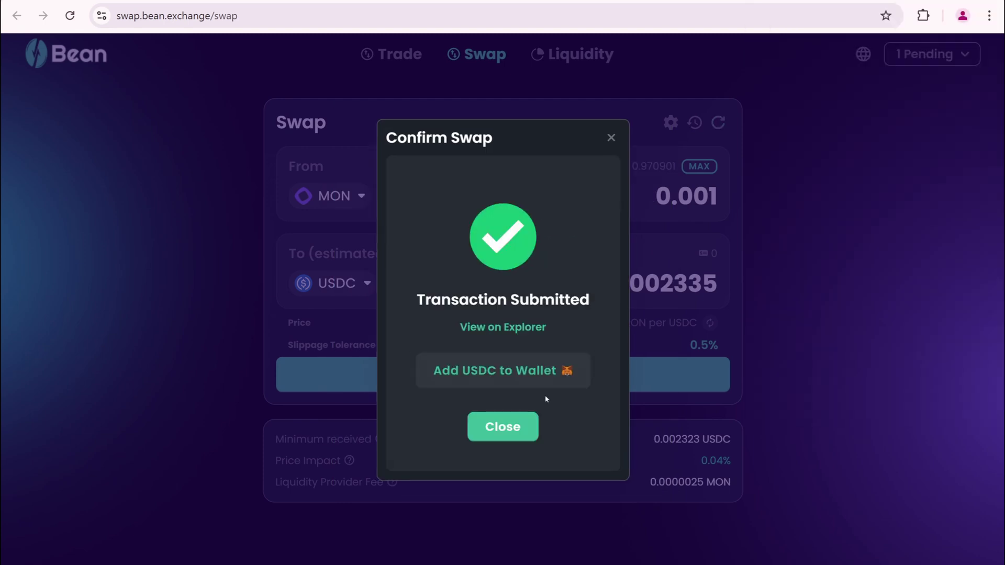
pyautogui.click(490, 375)
pyautogui.click(934, 393)
pyautogui.click(505, 429)
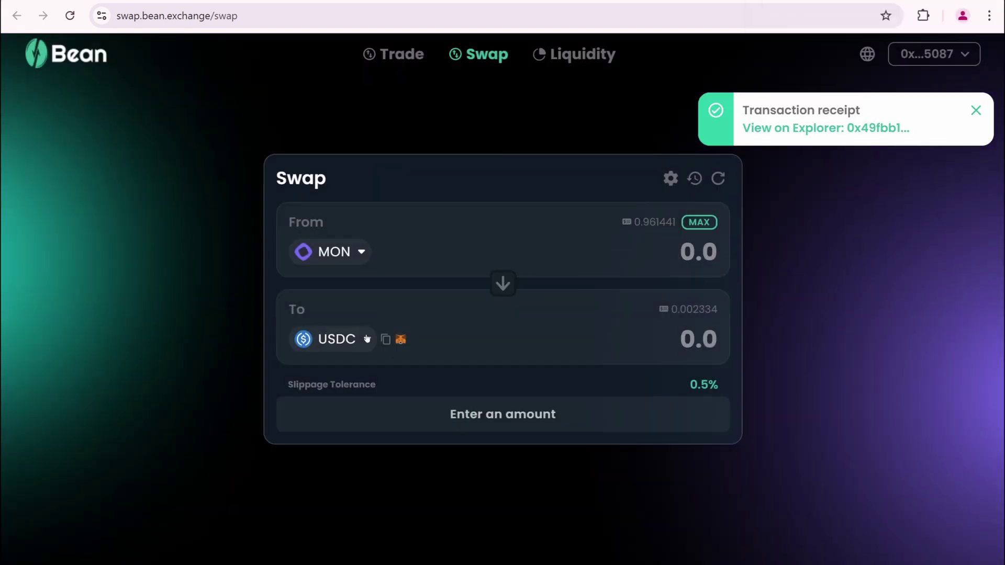
# Wrap 0.001 MON into WMON and approve it in MetaMask
pyautogui.click(367, 339)
pyautogui.click(424, 311)
pyautogui.write('0.001')
pyautogui.click(662, 404)
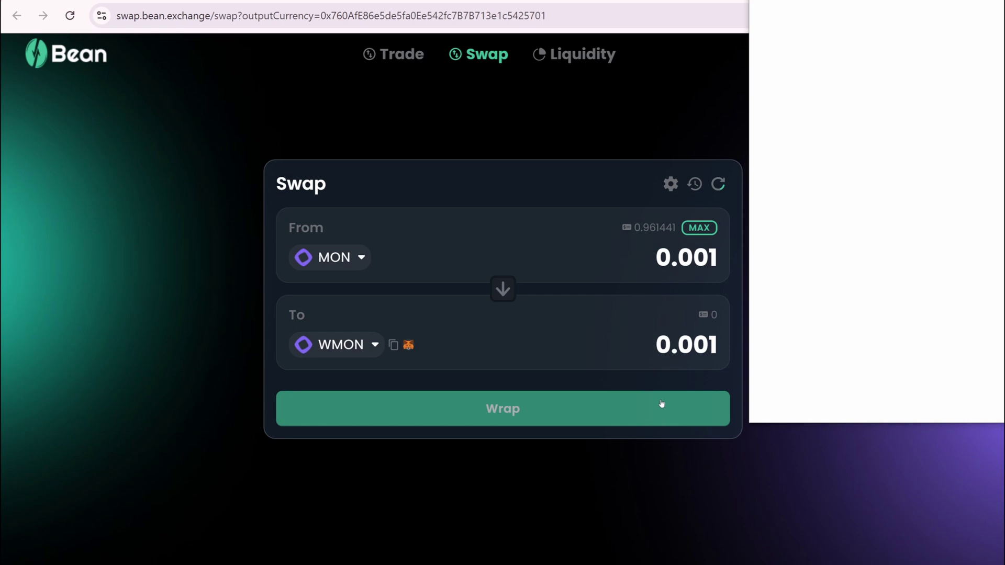
pyautogui.click(967, 397)
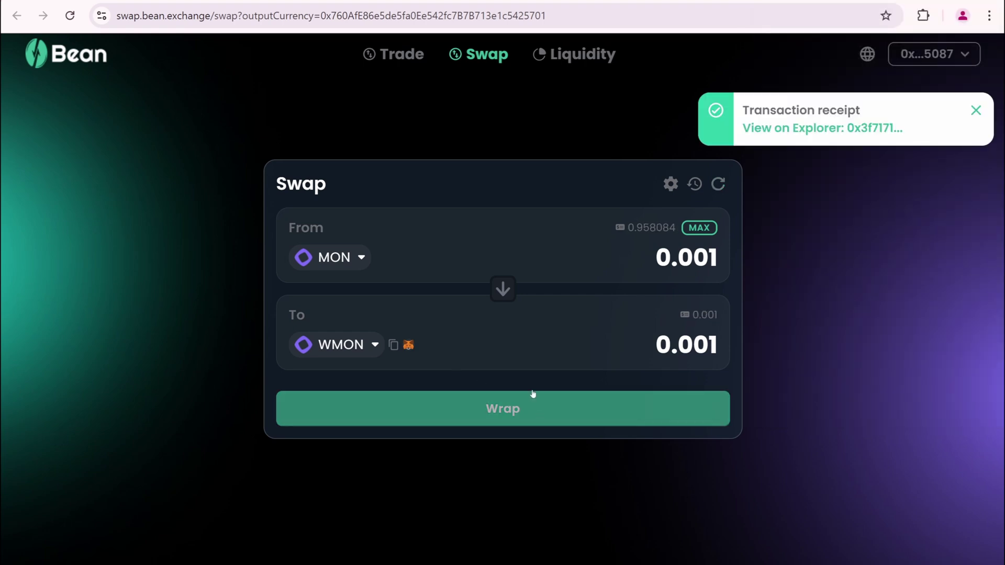
pyautogui.click(976, 110)
# Go to Bean's Liquidity Pools page via the Earn menu and look over it
pyautogui.click(404, 55)
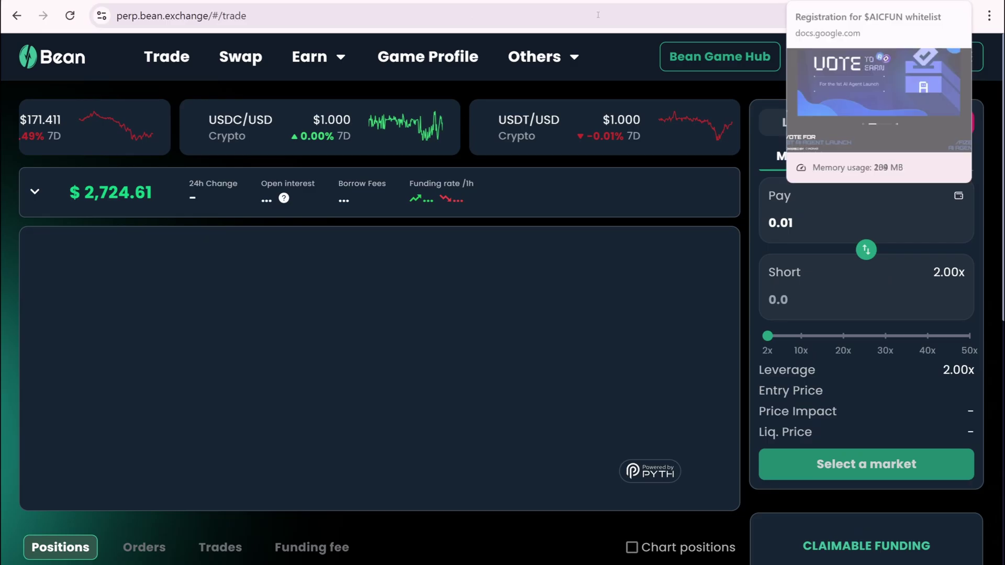
pyautogui.click(318, 56)
pyautogui.click(338, 84)
pyautogui.scroll(-5, 530, 345)
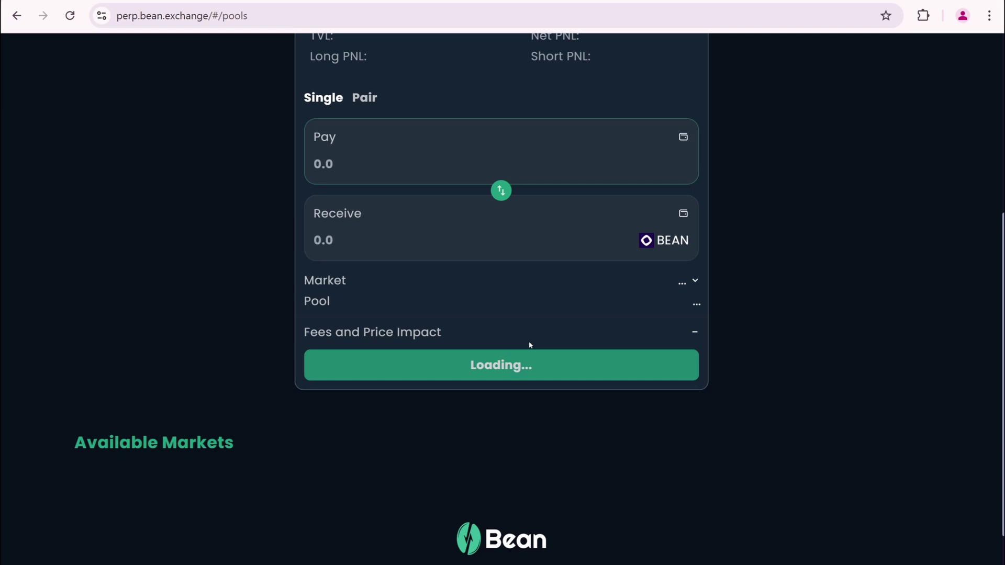
pyautogui.scroll(5, 530, 345)
pyautogui.scroll(-1, 623, 354)
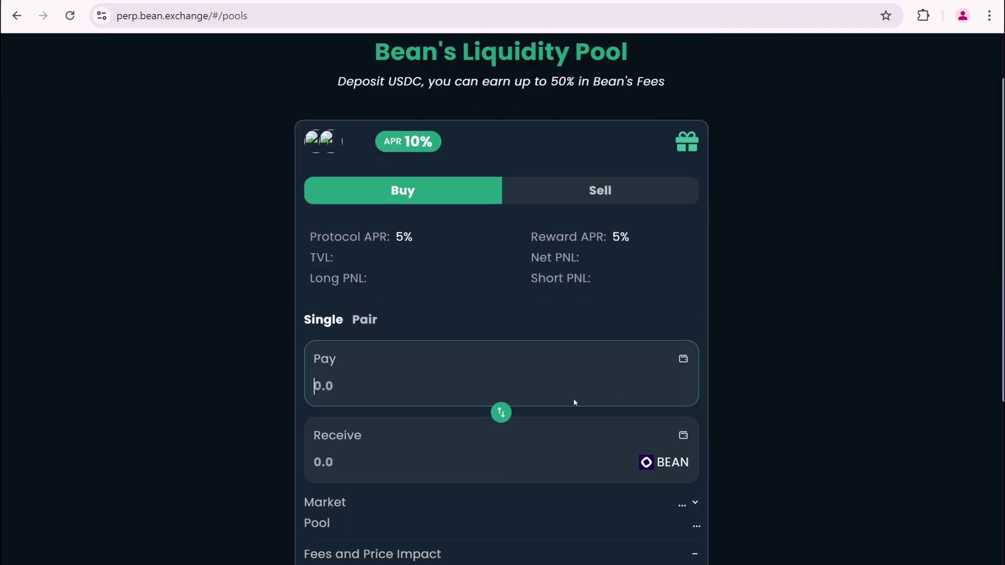
pyautogui.scroll(2, 561, 277)
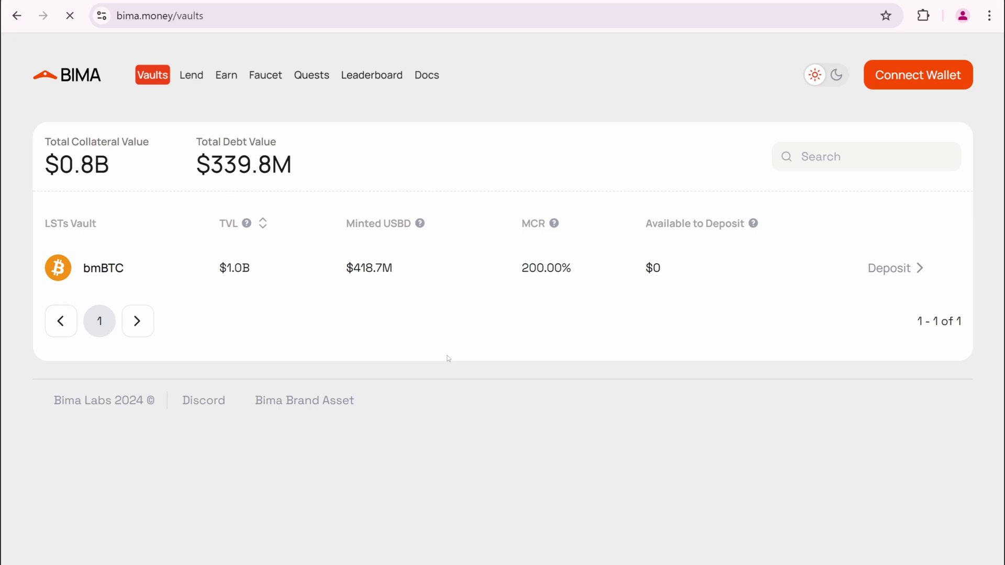
# Connect MetaMask to BIMA through RainbowKit and approve the sign-in request
pyautogui.click(942, 77)
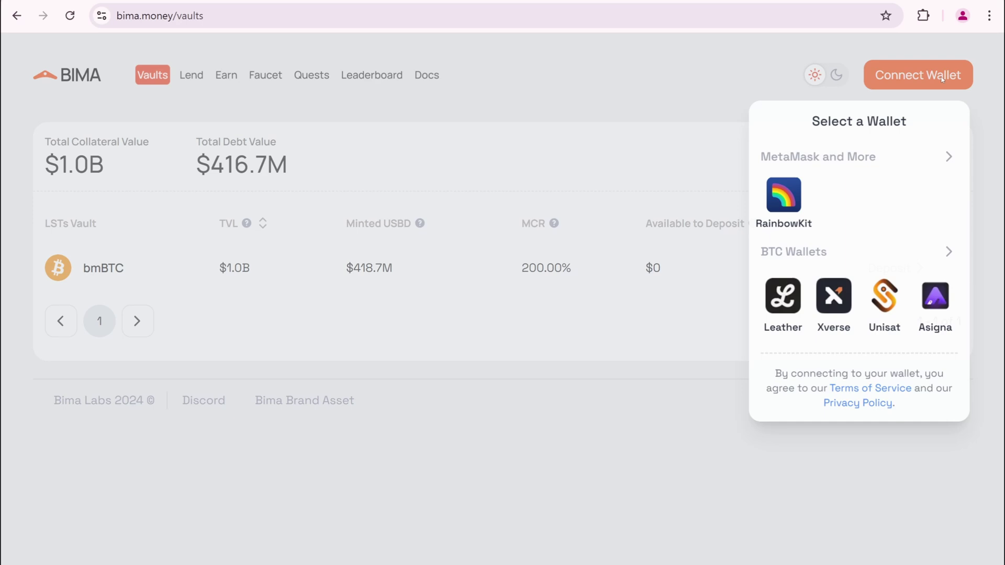
pyautogui.click(785, 195)
pyautogui.click(304, 295)
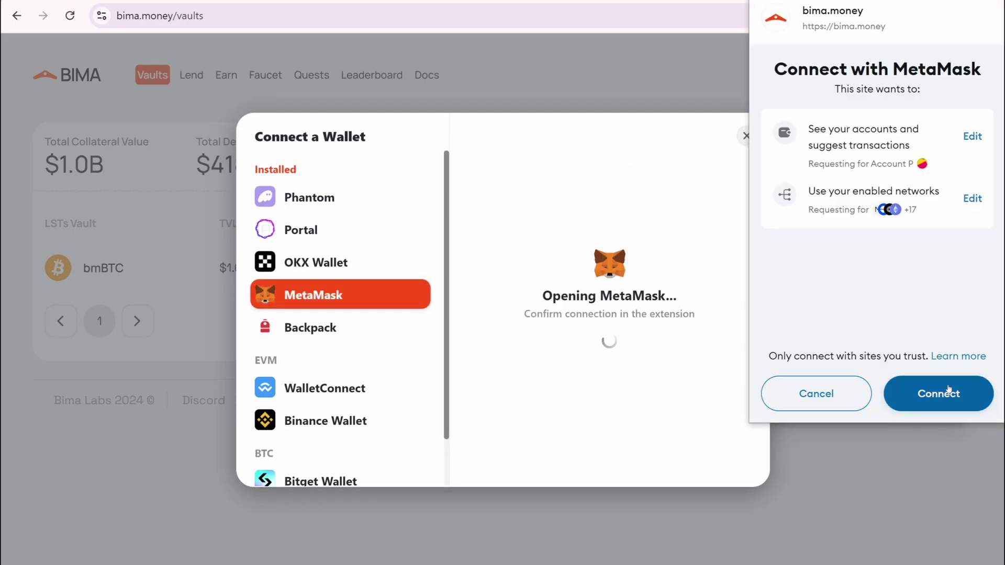
pyautogui.click(942, 393)
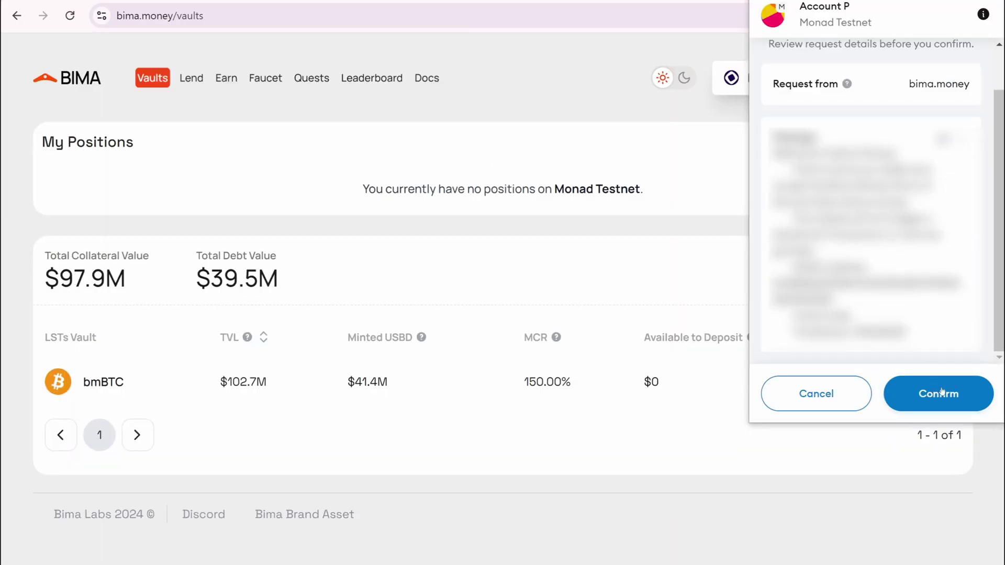
pyautogui.click(941, 392)
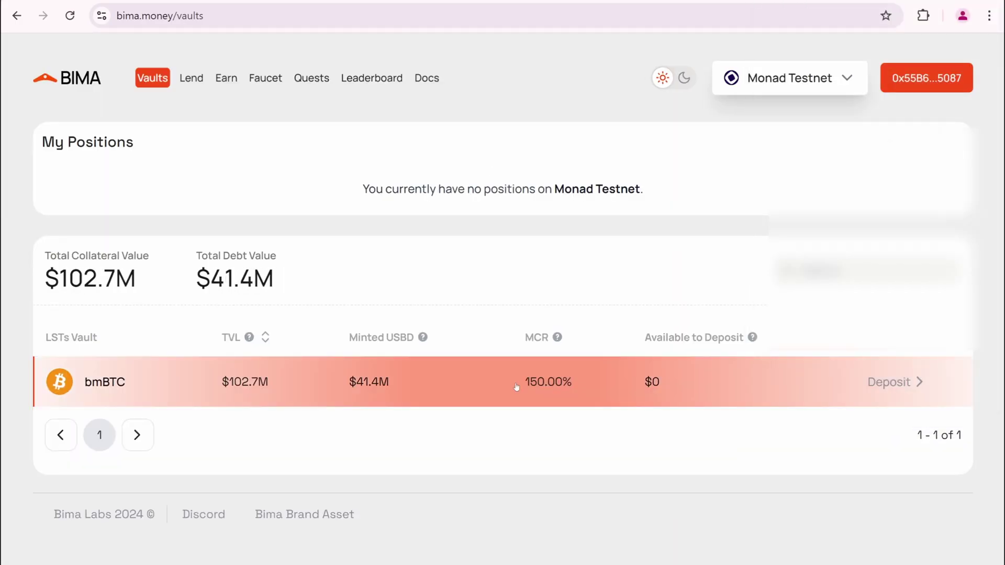
# Claim test bmBTC from BIMA's LSTs faucet and confirm the transfer in MetaMask
pyautogui.click(266, 78)
pyautogui.click(932, 168)
pyautogui.click(925, 209)
pyautogui.click(942, 278)
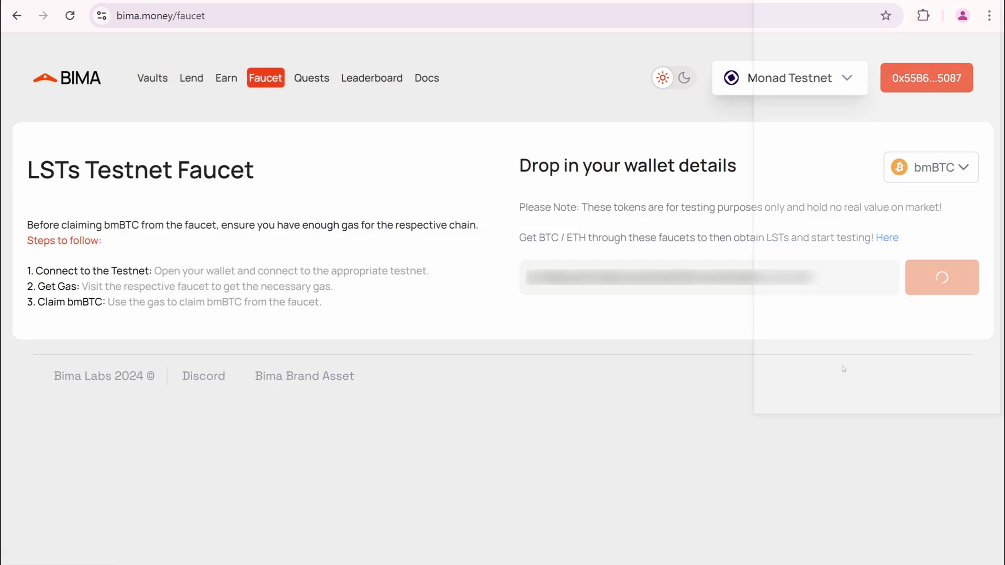
pyautogui.click(943, 394)
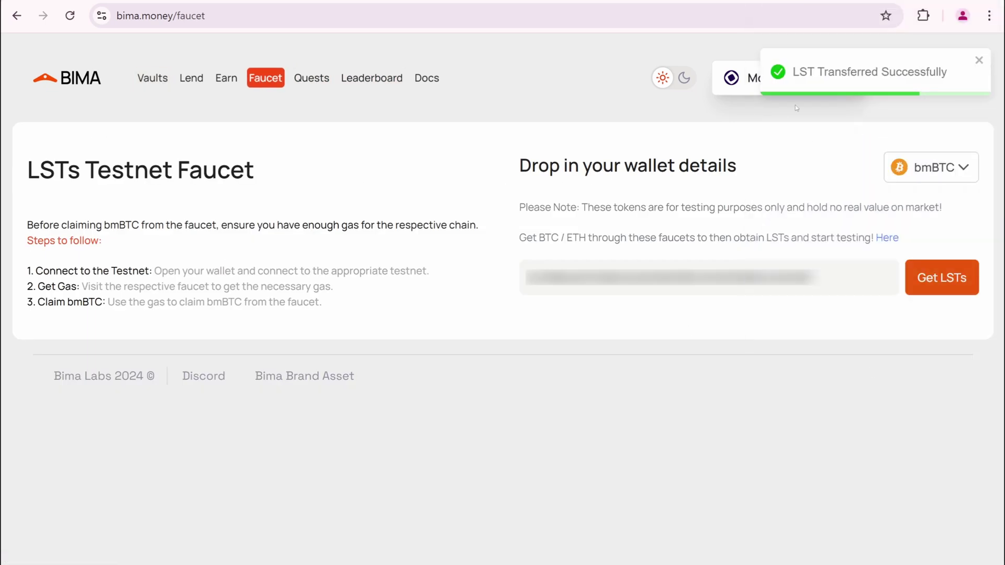
# Mint 72000 USBD using the full 2 bmBTC balance as collateral in the bmBTC vault
pyautogui.click(146, 76)
pyautogui.click(376, 388)
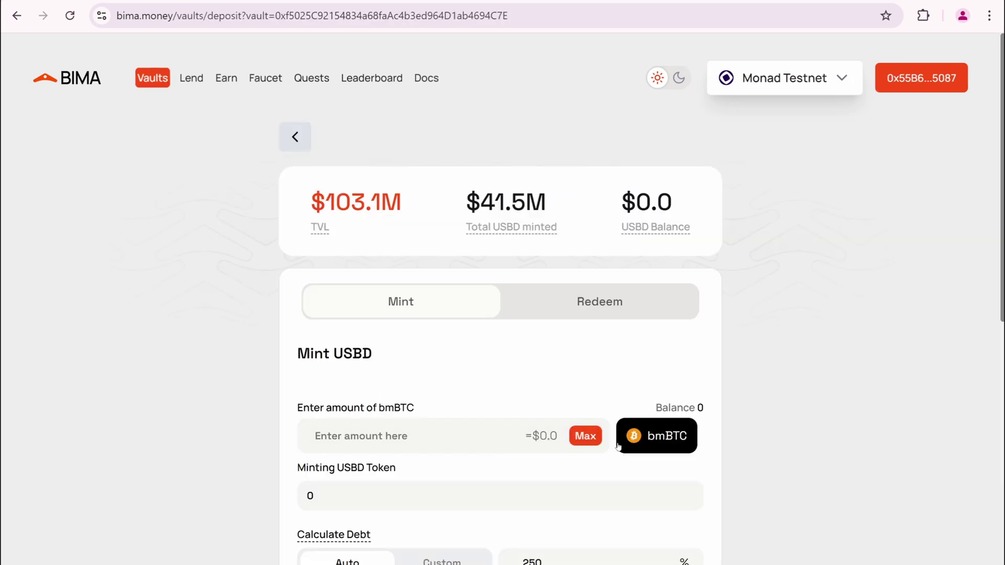
pyautogui.click(585, 436)
pyautogui.scroll(-3, 376, 293)
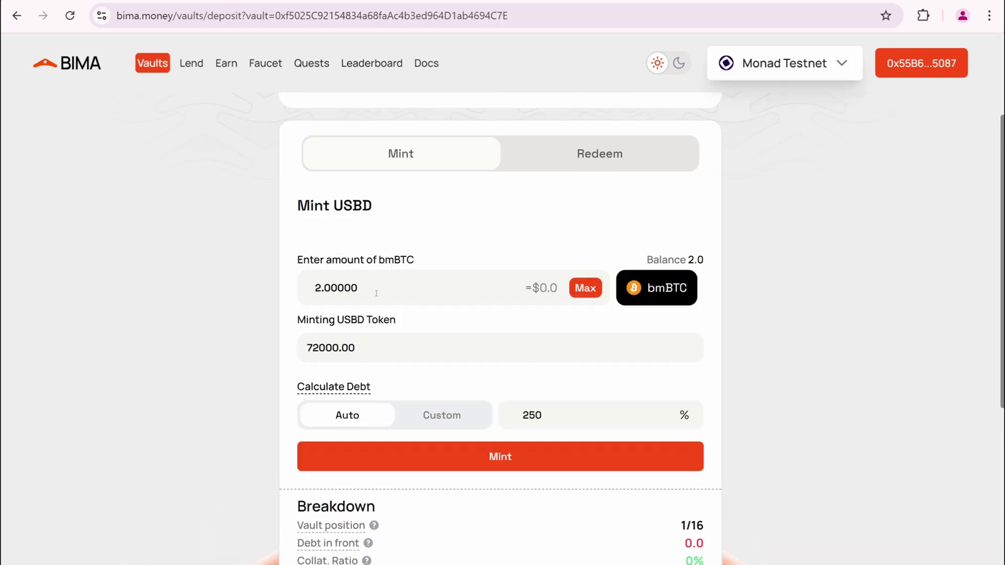
pyautogui.click(539, 461)
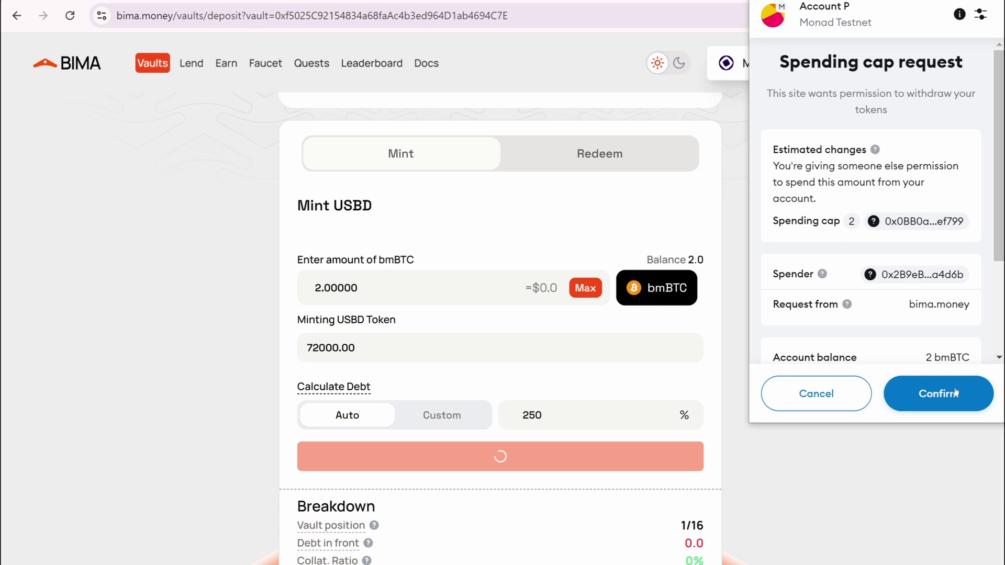
pyautogui.click(956, 392)
pyautogui.click(801, 394)
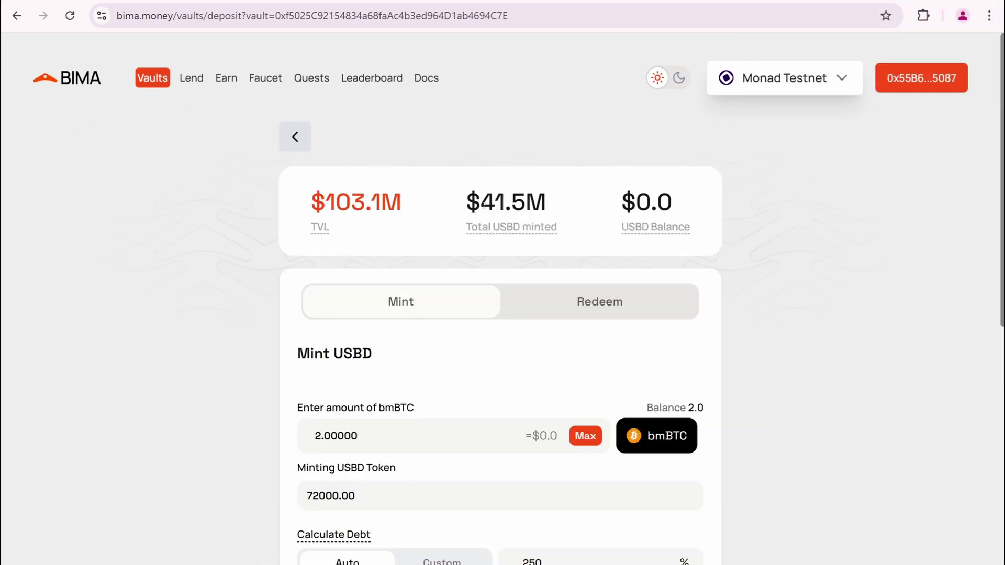
# Supply all 72000 USBD to the USBD/bmBTC lending pool and approve the spending cap
pyautogui.click(191, 78)
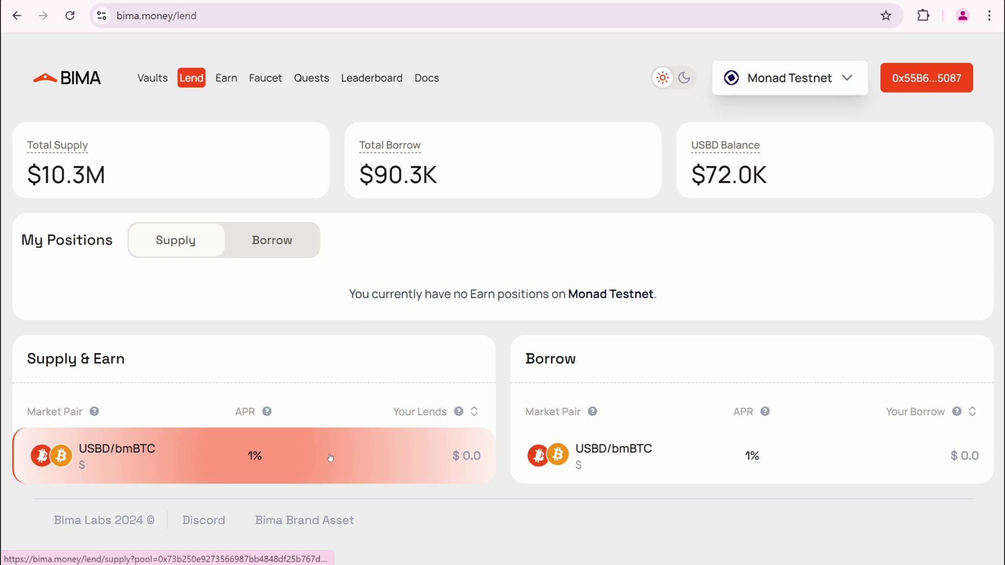
pyautogui.click(329, 456)
pyautogui.click(585, 306)
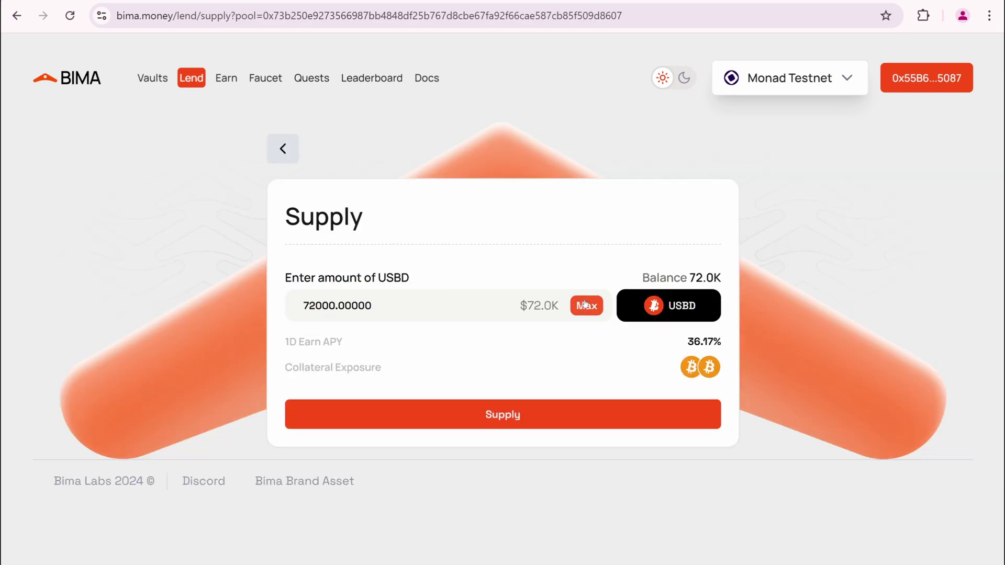
pyautogui.click(541, 417)
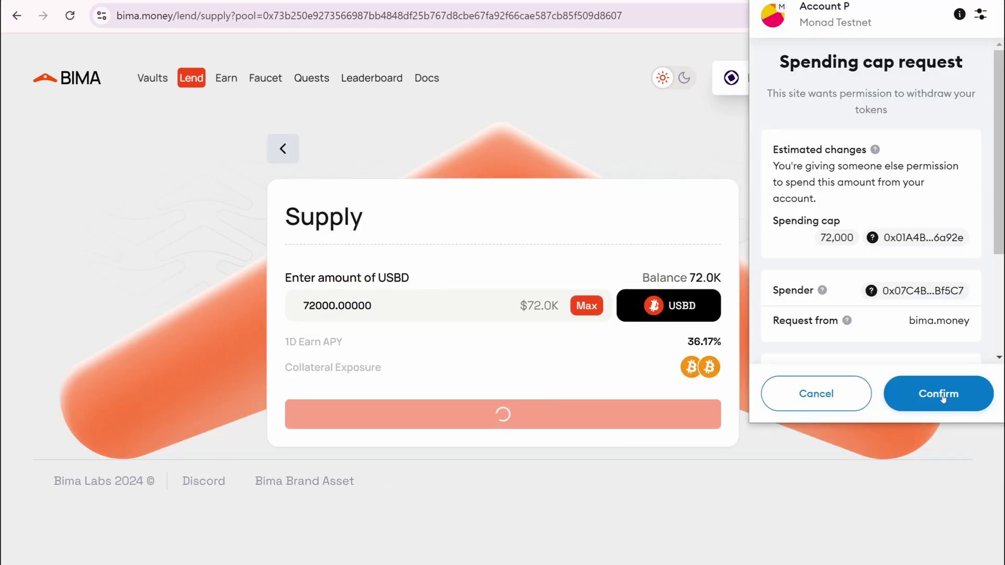
pyautogui.click(943, 399)
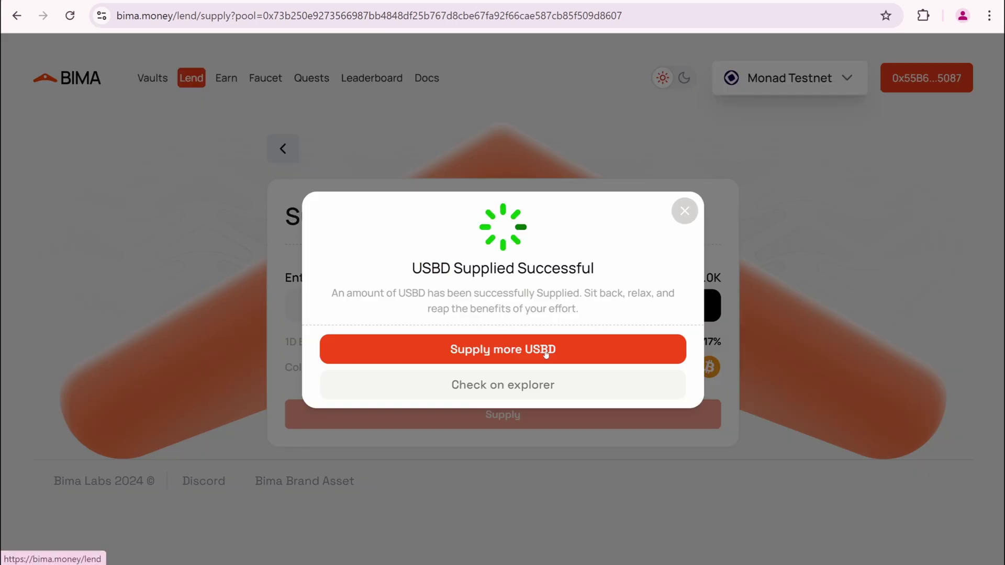
pyautogui.click(684, 211)
# View the USBD stability pool, then withdraw 36000 USBD from the Lend supply
pyautogui.click(226, 77)
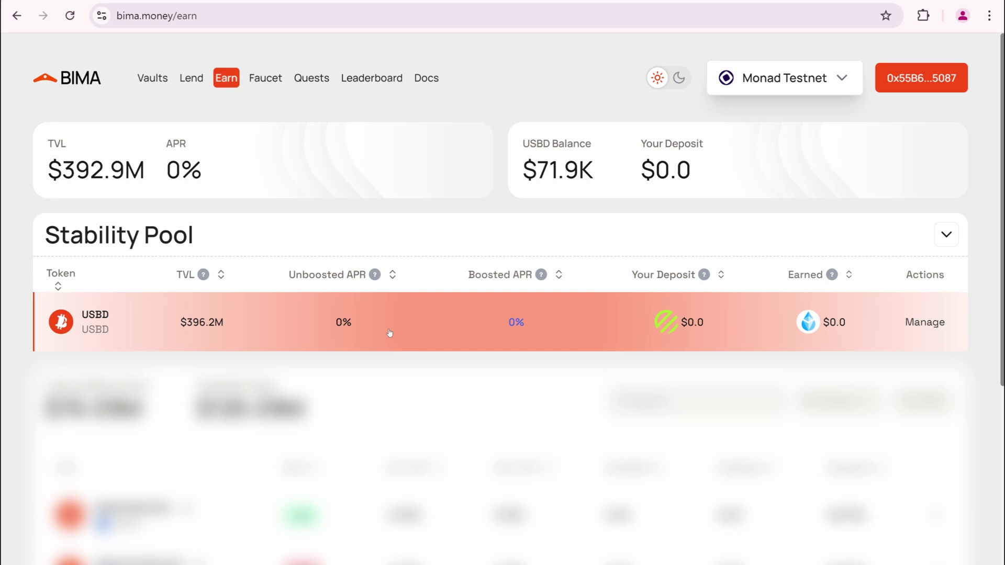
pyautogui.click(389, 332)
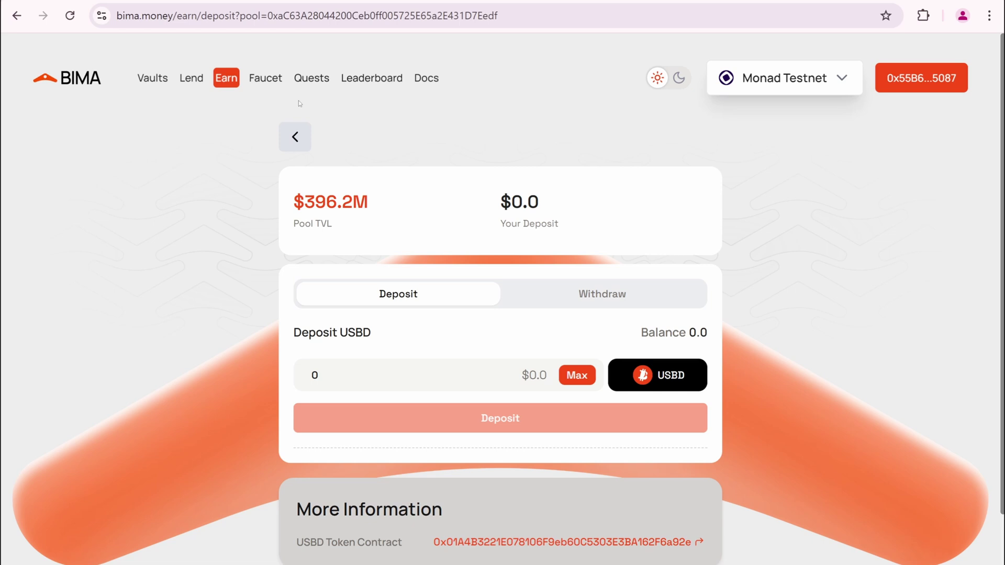
pyautogui.click(191, 78)
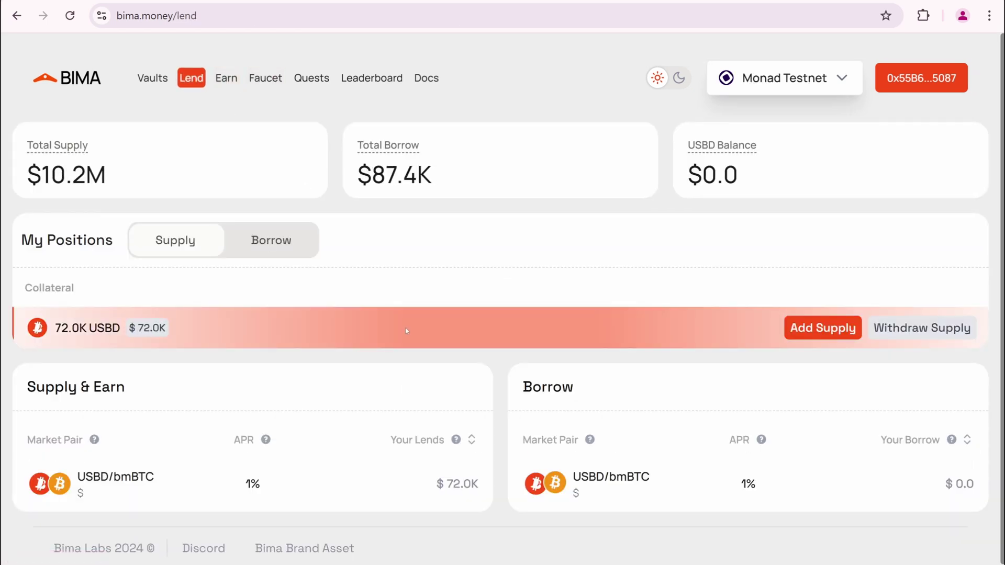
pyautogui.click(895, 328)
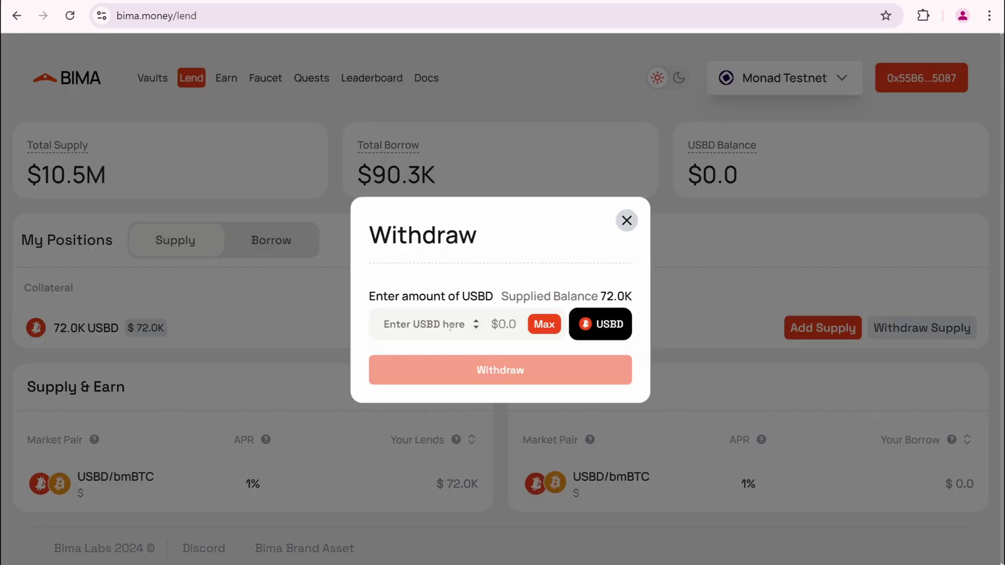
pyautogui.click(545, 324)
pyautogui.tripleClick(404, 324)
pyautogui.write('36000')
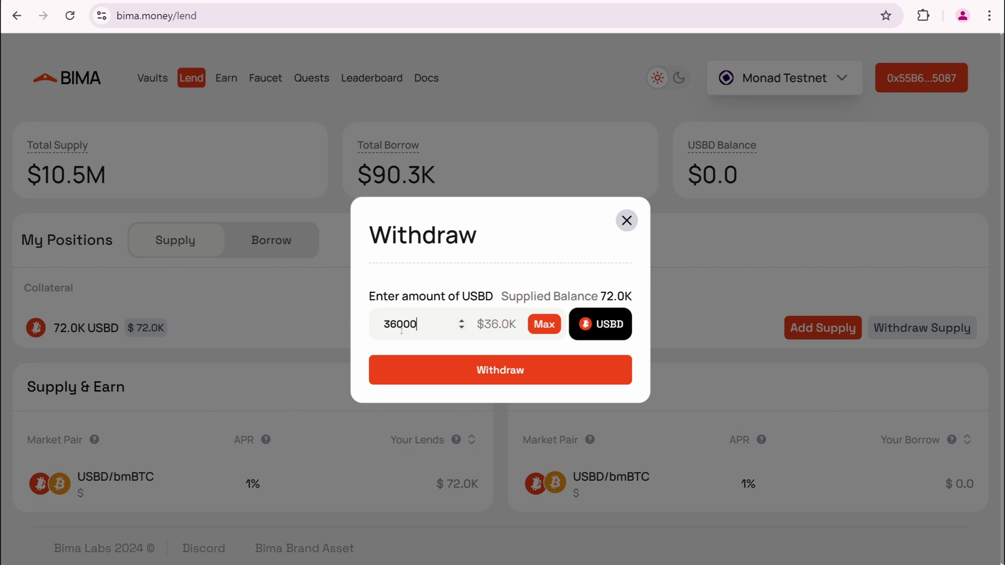
pyautogui.click(473, 367)
pyautogui.click(939, 394)
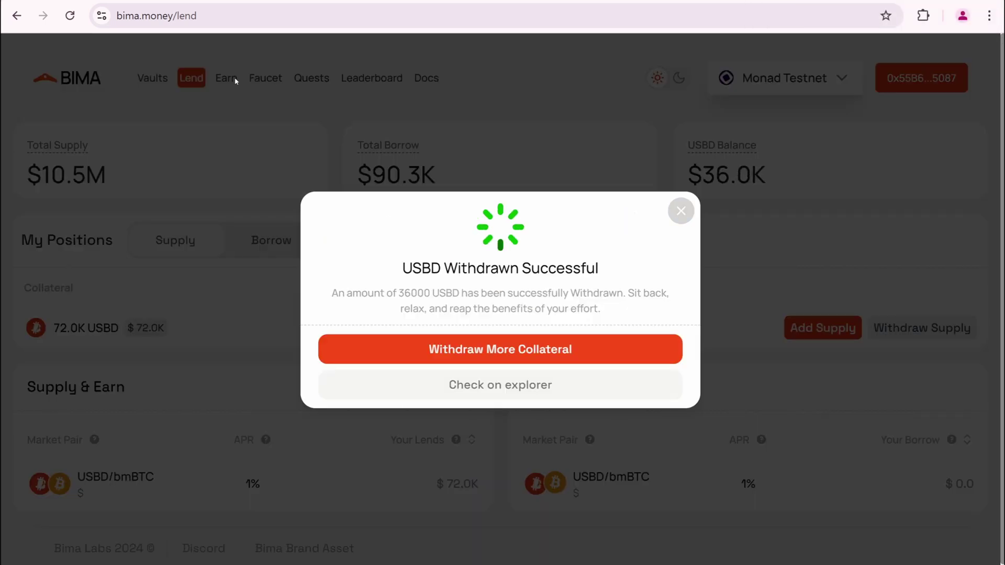
pyautogui.click(682, 212)
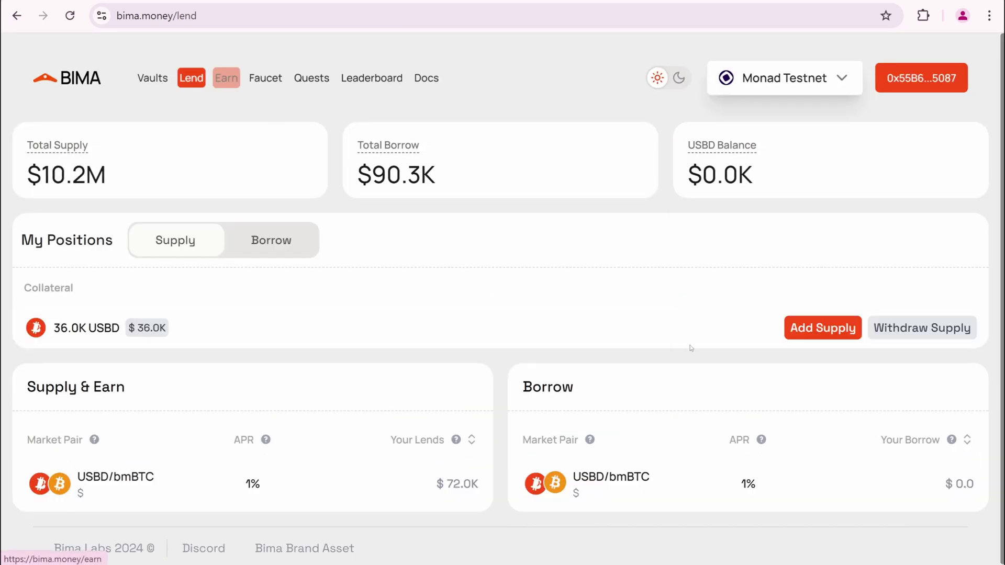
# Supply the 36000 USBD back, retrying once, so collateral returns to 72.0K USBD
pyautogui.click(824, 328)
pyautogui.click(544, 324)
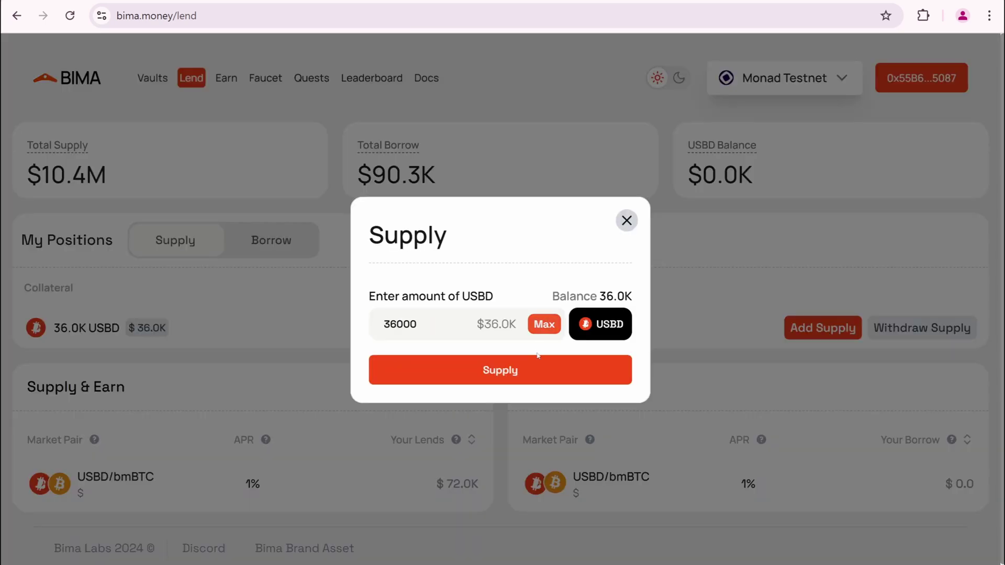
pyautogui.click(538, 367)
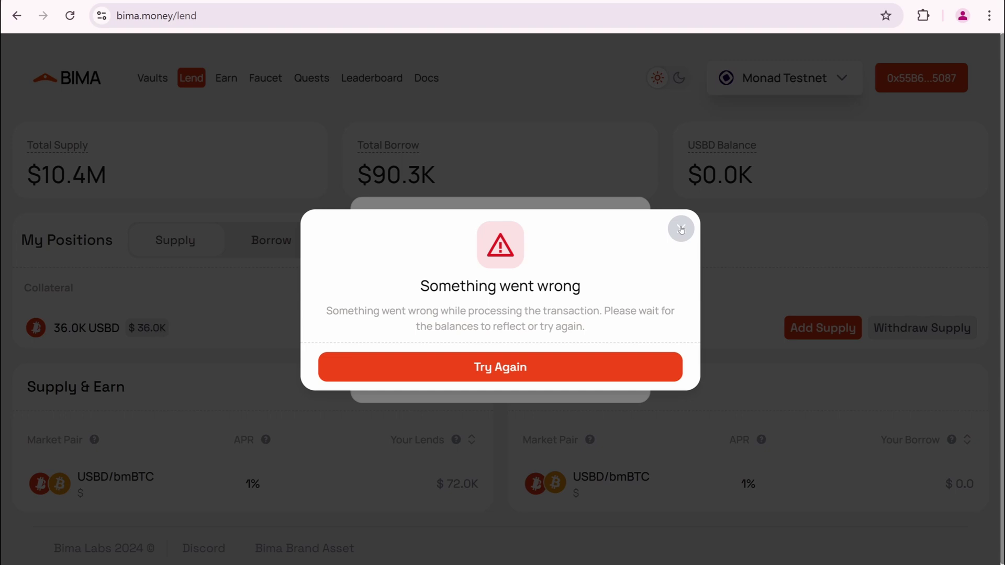
pyautogui.click(570, 367)
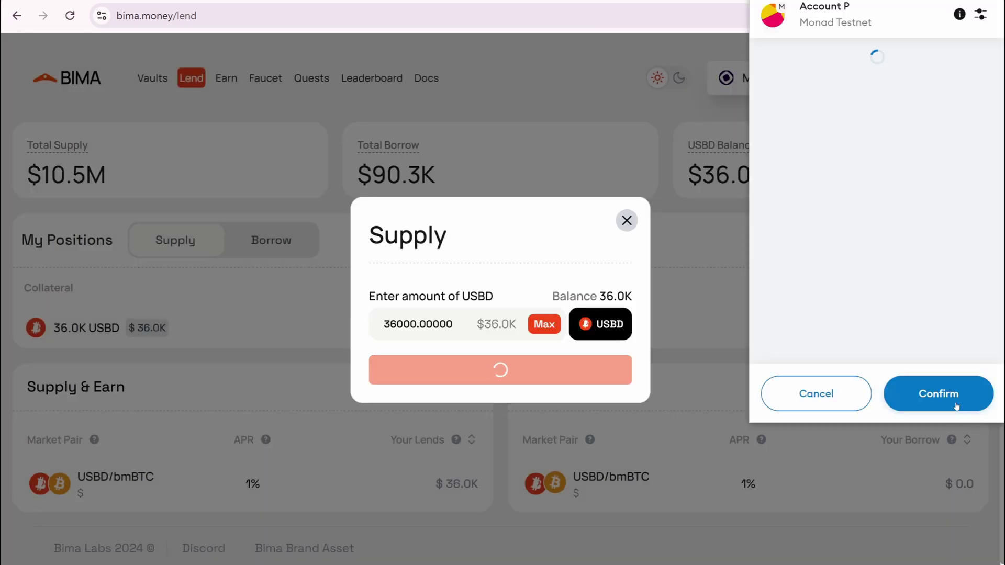
pyautogui.click(941, 394)
pyautogui.click(941, 393)
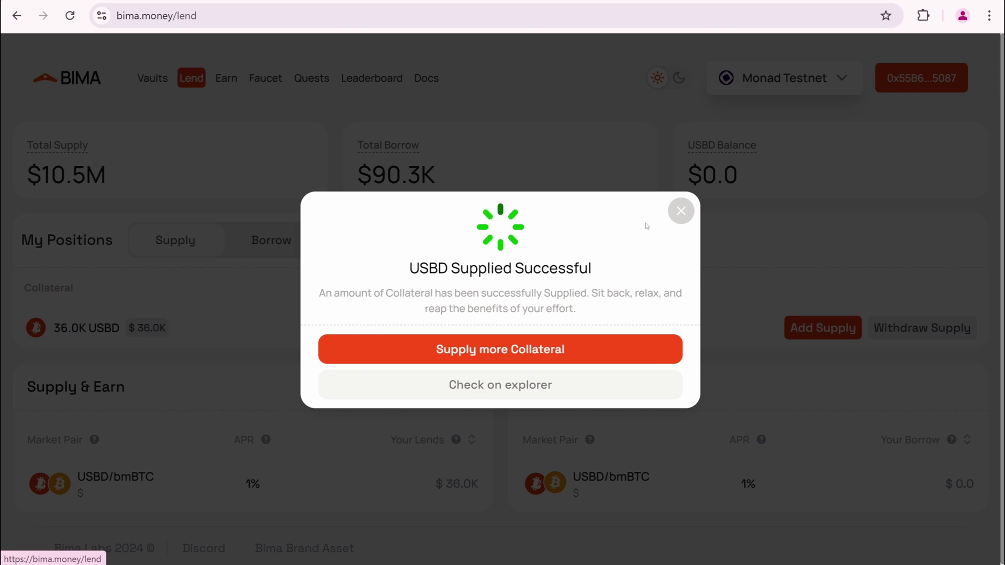
pyautogui.click(463, 338)
# Fill the USBD/bmBTC borrow form with the maximum USBD amount
pyautogui.click(627, 220)
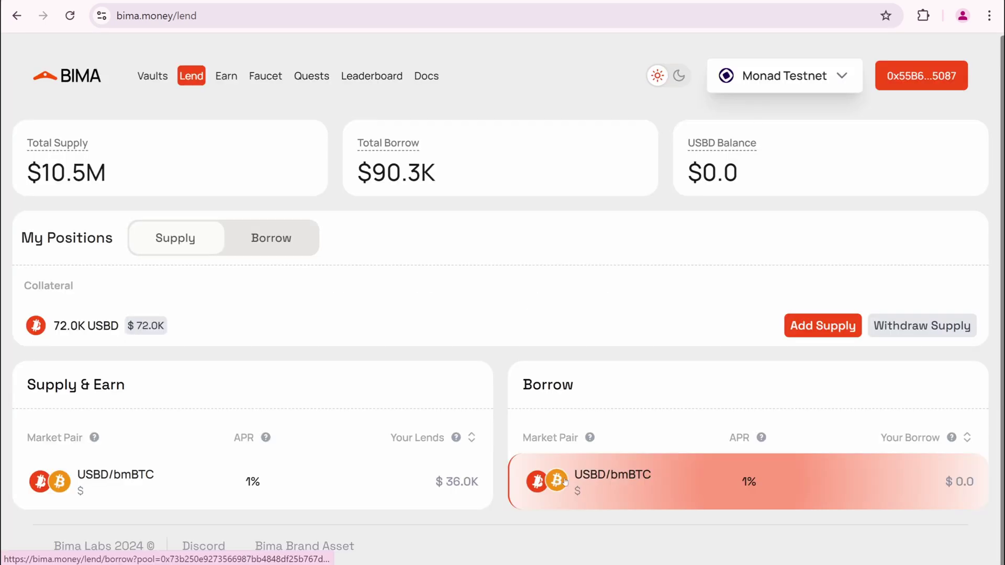
pyautogui.click(640, 486)
pyautogui.click(585, 218)
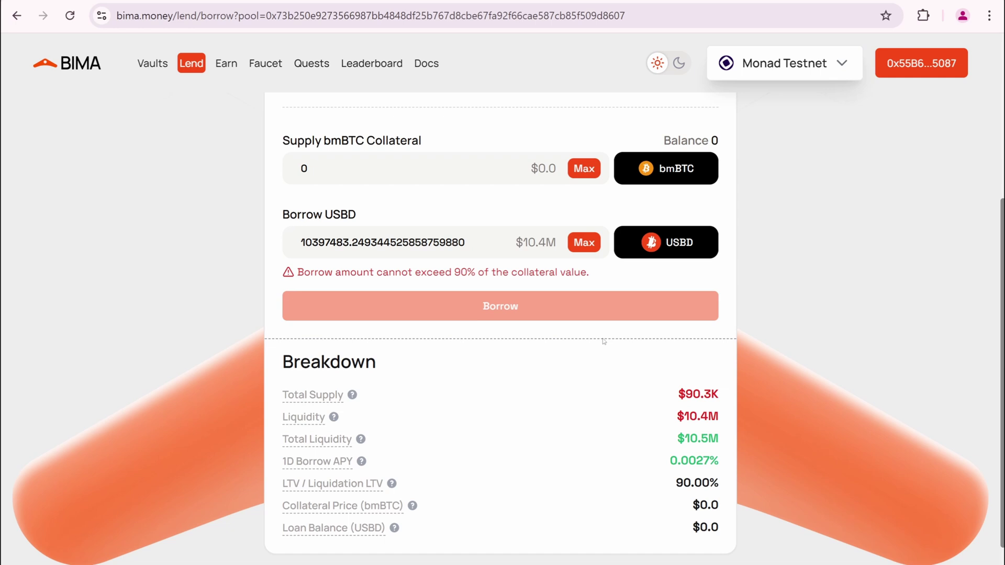
pyautogui.scroll(3, 597, 283)
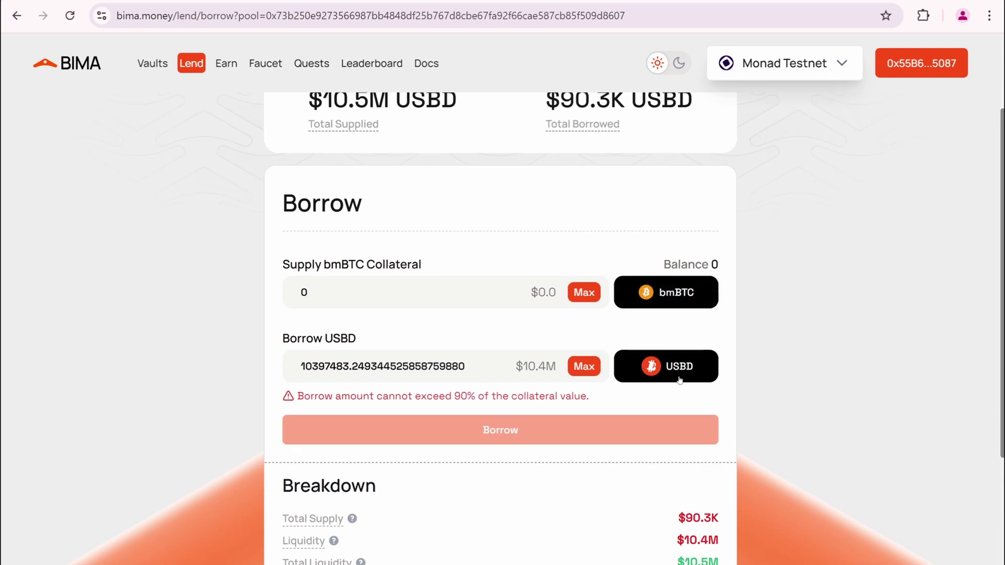
pyautogui.scroll(3, 679, 380)
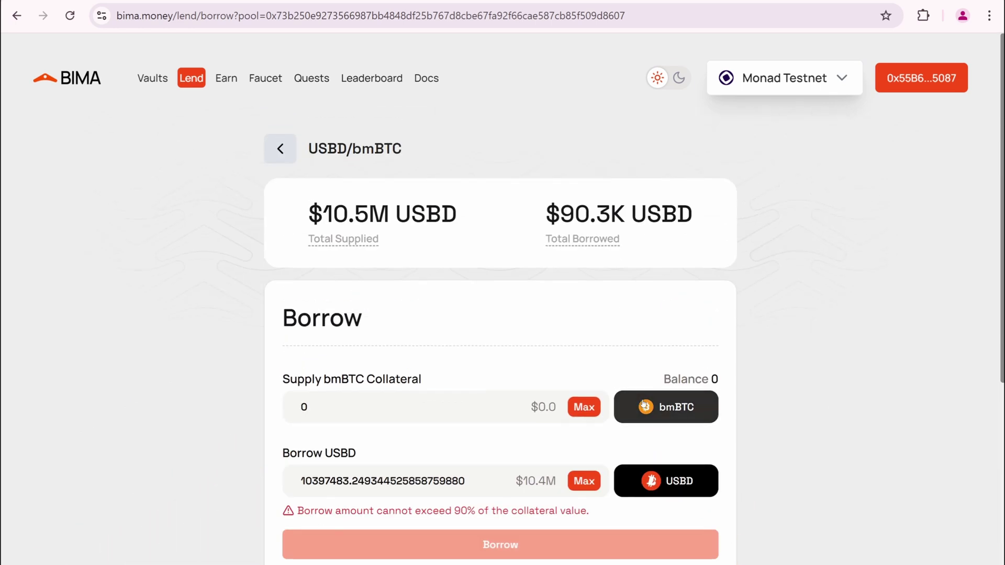
# Request more bmBTC from the faucet, refused by the daily limit, then browse Earn
pyautogui.click(265, 78)
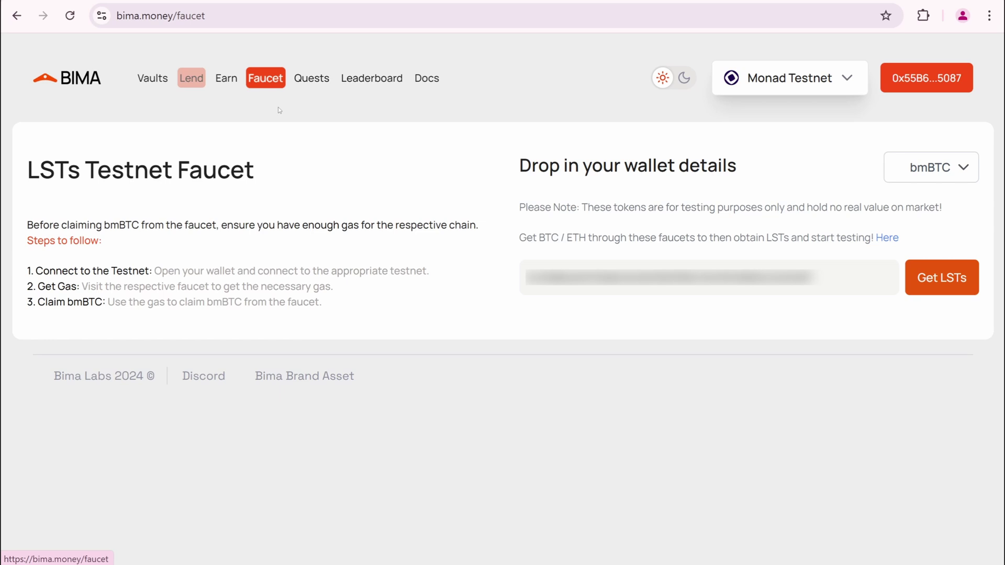
pyautogui.click(942, 277)
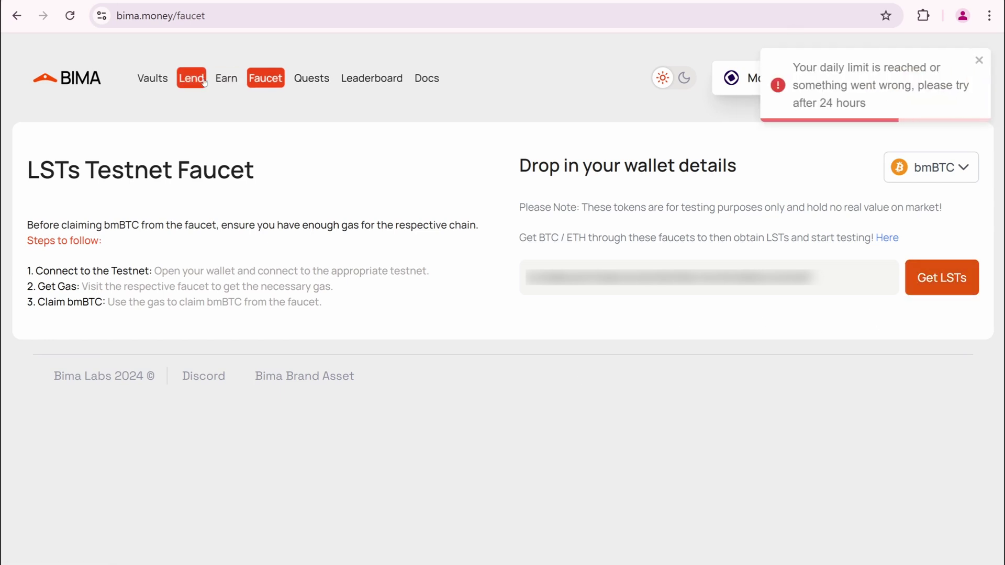
pyautogui.click(225, 84)
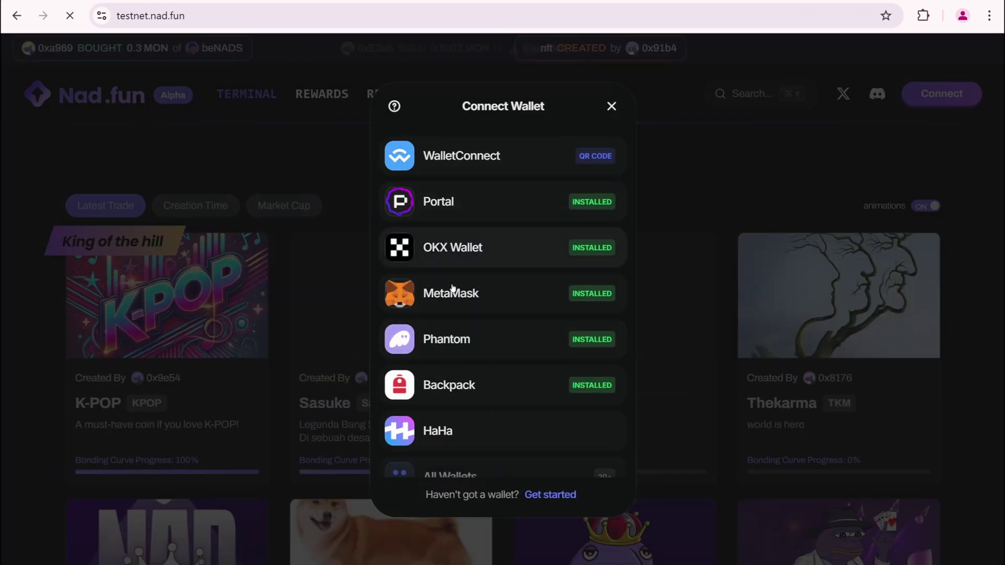
# Connect the MetaMask wallet to Nad.fun, approving the connection and signing the login request
pyautogui.click(453, 290)
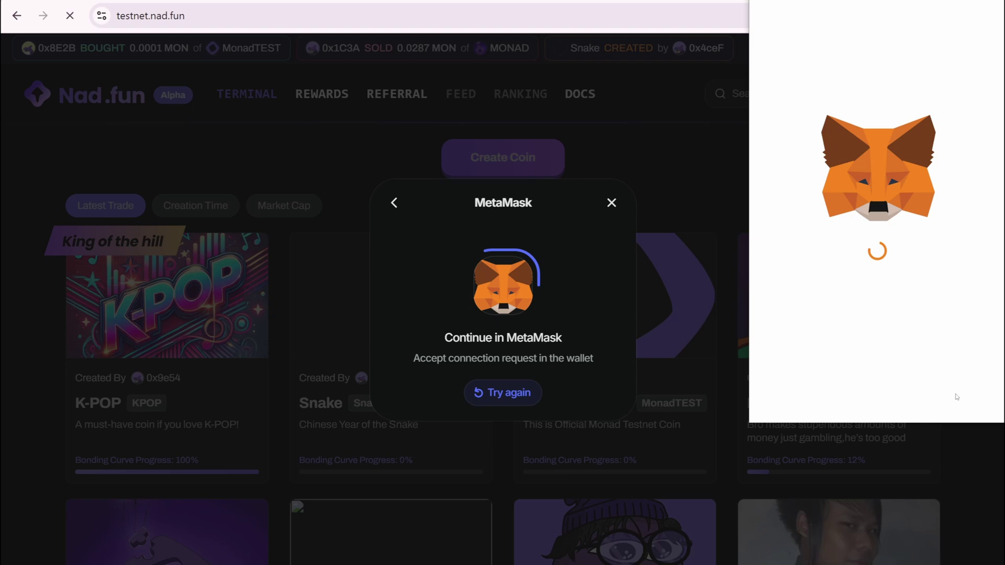
pyautogui.click(946, 397)
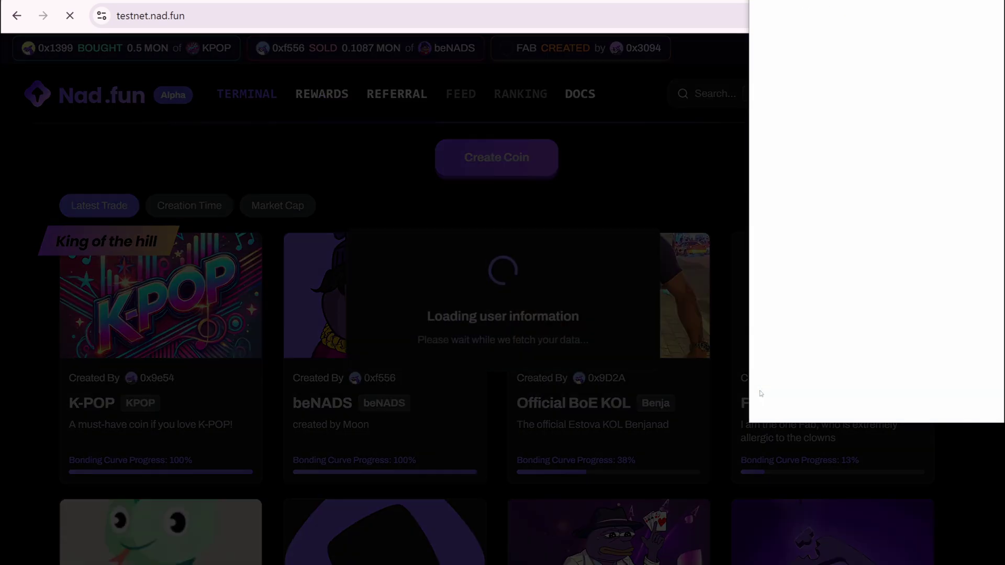
pyautogui.click(938, 391)
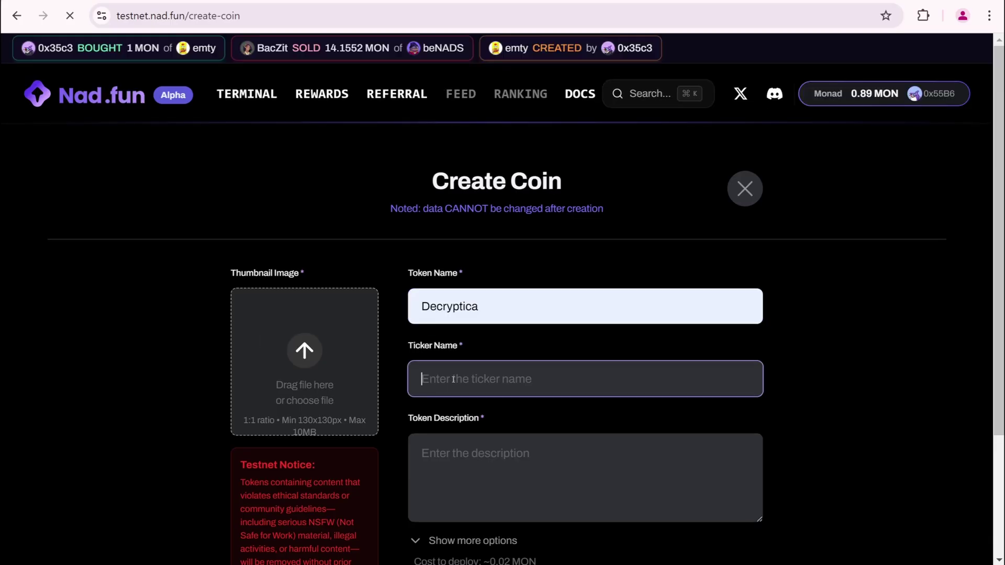
# Enter ticker DCR, copy 'Decryptica' into the description, and expand Show more options
pyautogui.click(478, 390)
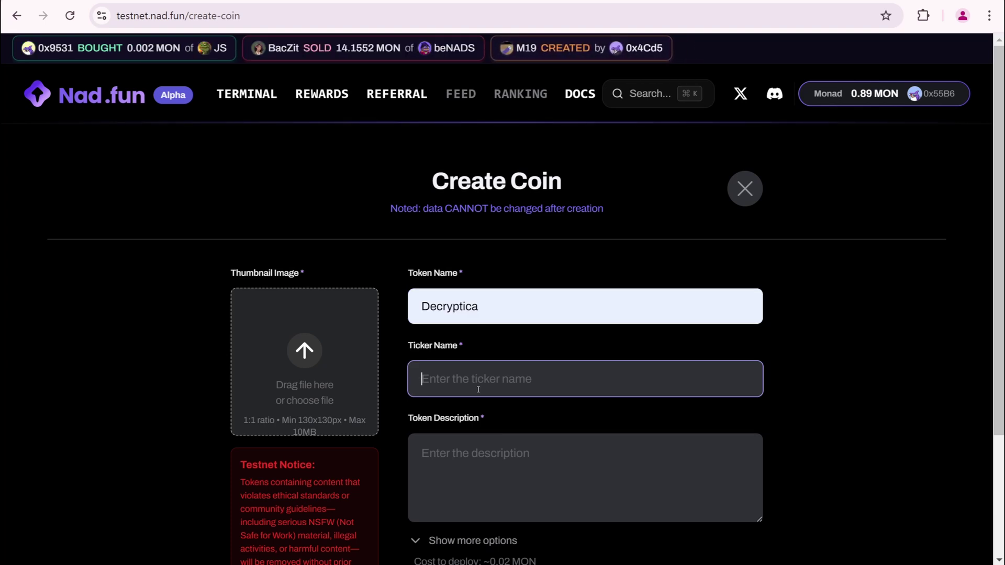
pyautogui.write('DCR')
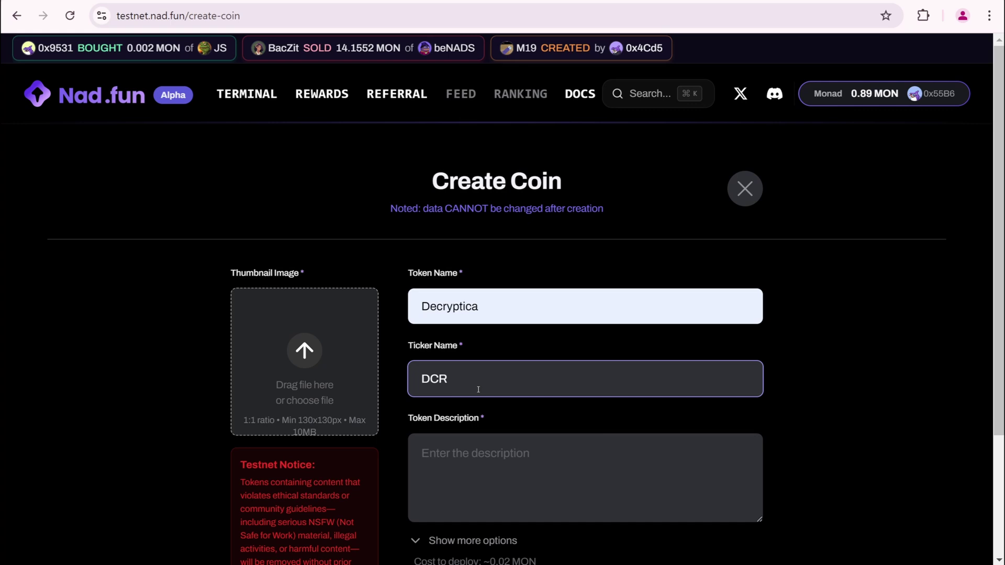
pyautogui.scroll(-3, 479, 387)
pyautogui.click(481, 329)
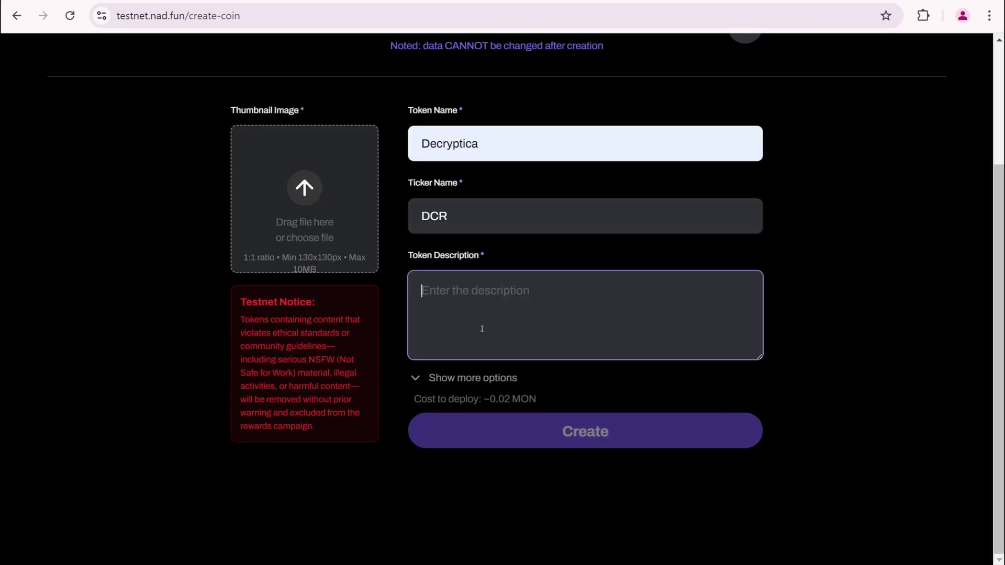
pyautogui.doubleClick(490, 151)
pyautogui.hotkey('ctrl', 'c')
pyautogui.click(489, 328)
pyautogui.hotkey('ctrl', 'v')
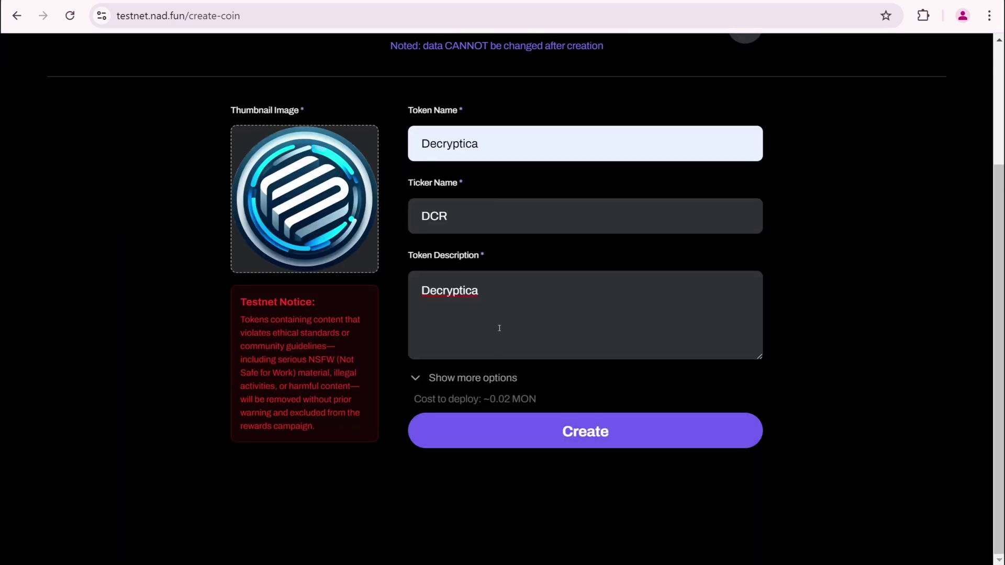
pyautogui.click(493, 381)
# Submit the DCR coin form with a 0.01 MON initial buy
pyautogui.scroll(-4, 496, 392)
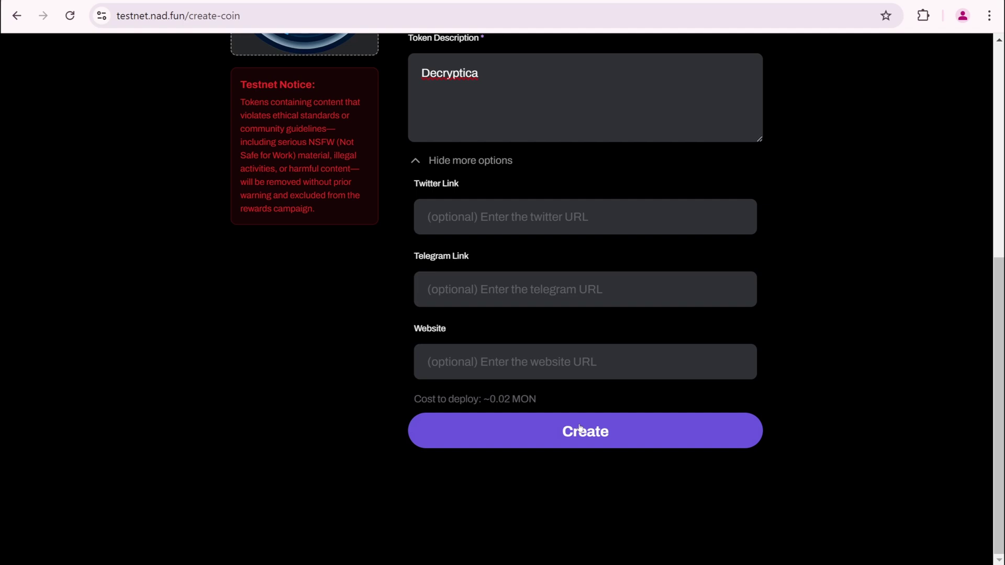
pyautogui.click(601, 435)
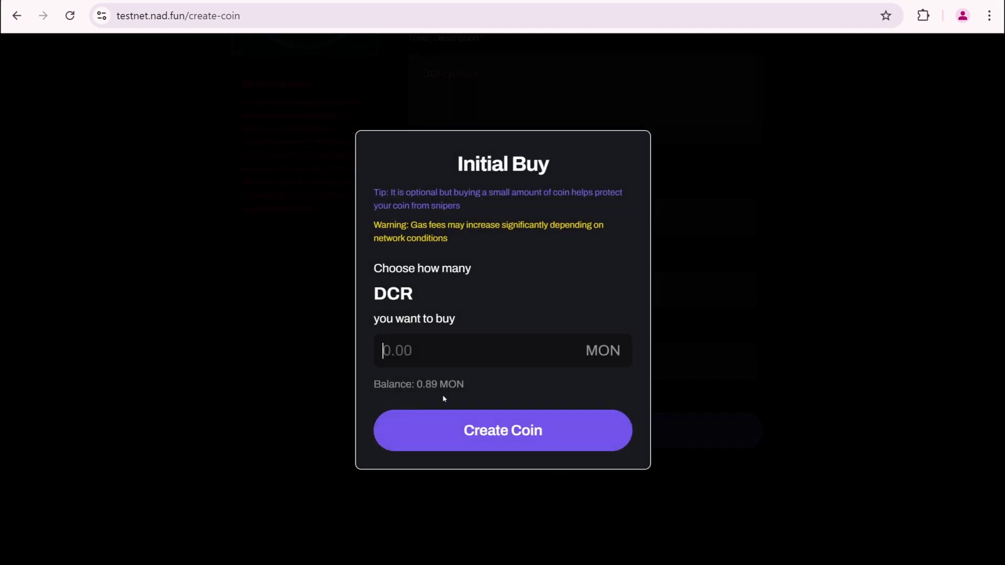
pyautogui.write('0.01')
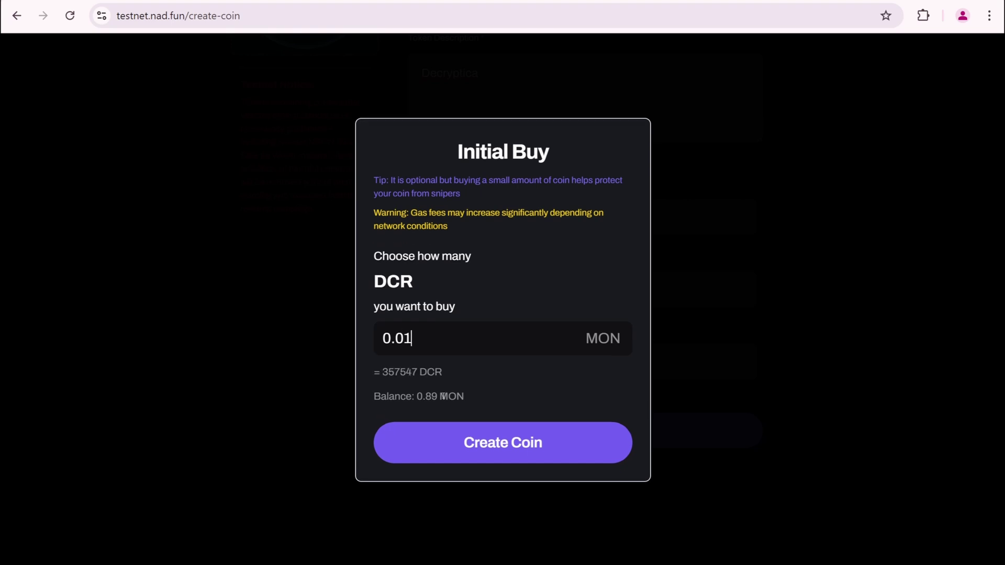
pyautogui.click(493, 439)
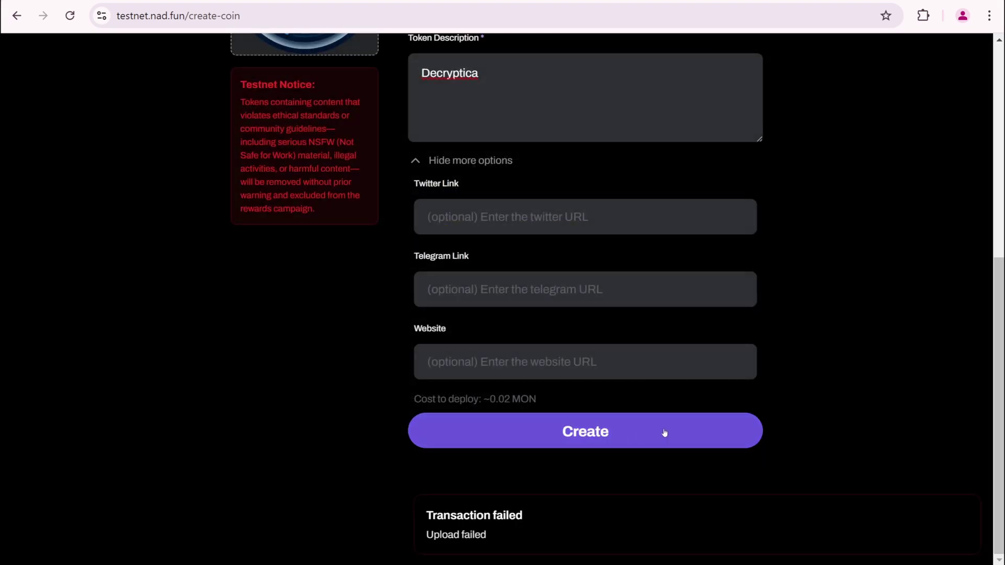
# After the failed upload, resubmit with the 0.01 MON initial buy and confirm in MetaMask
pyautogui.scroll(5, 673, 433)
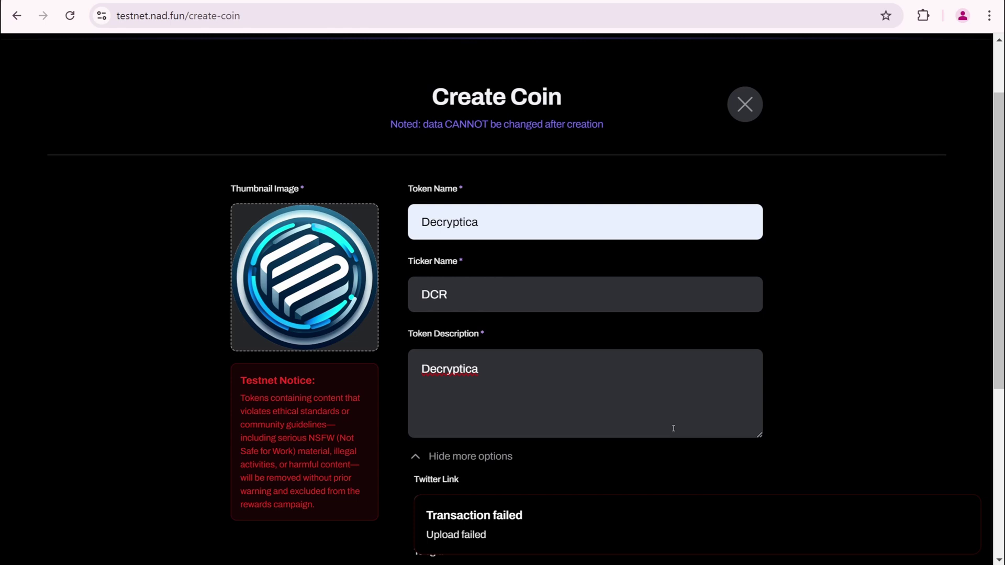
pyautogui.scroll(-5, 629, 440)
pyautogui.click(623, 437)
pyautogui.click(499, 445)
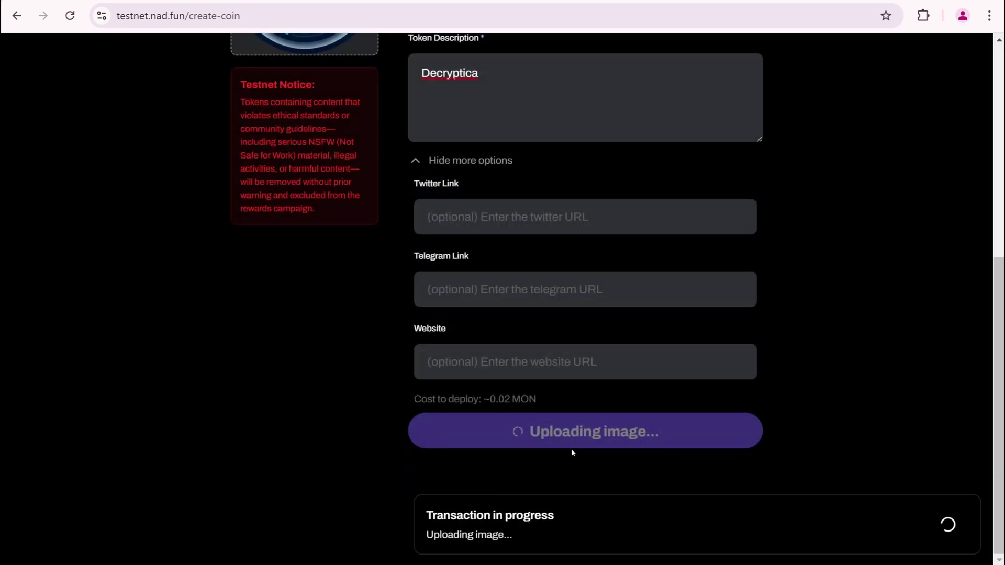
pyautogui.click(953, 402)
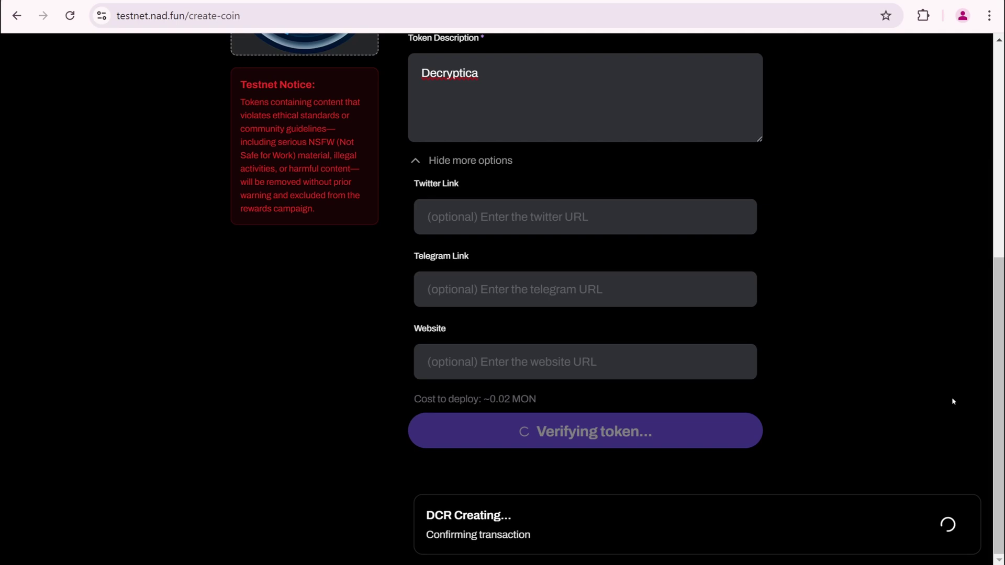
pyautogui.scroll(4, 938, 402)
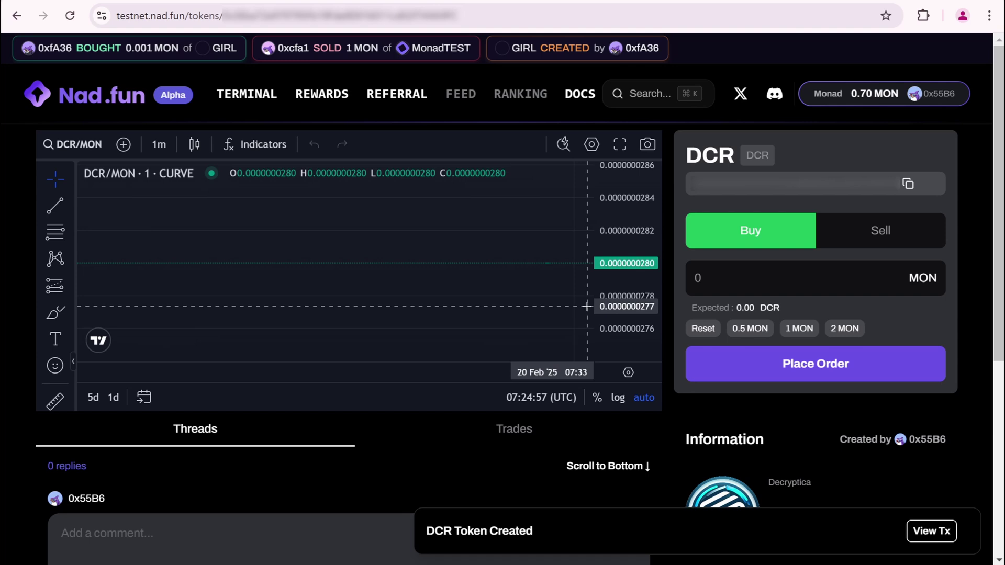
# Turn off chart auto-scaling, then scroll the Ecosystem app cards down to Chainbase and back
pyautogui.click(618, 351)
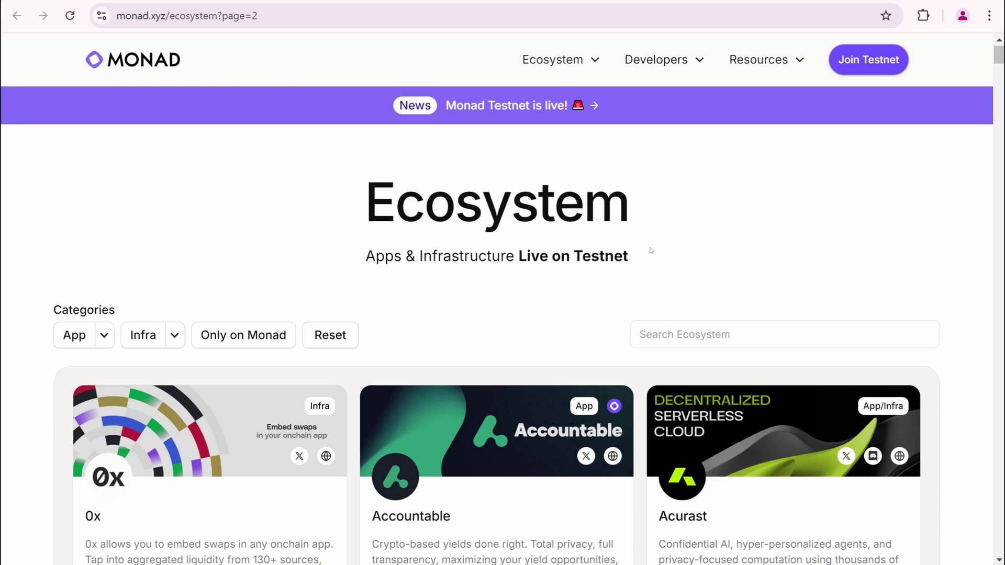
pyautogui.scroll(-4, 537, 253)
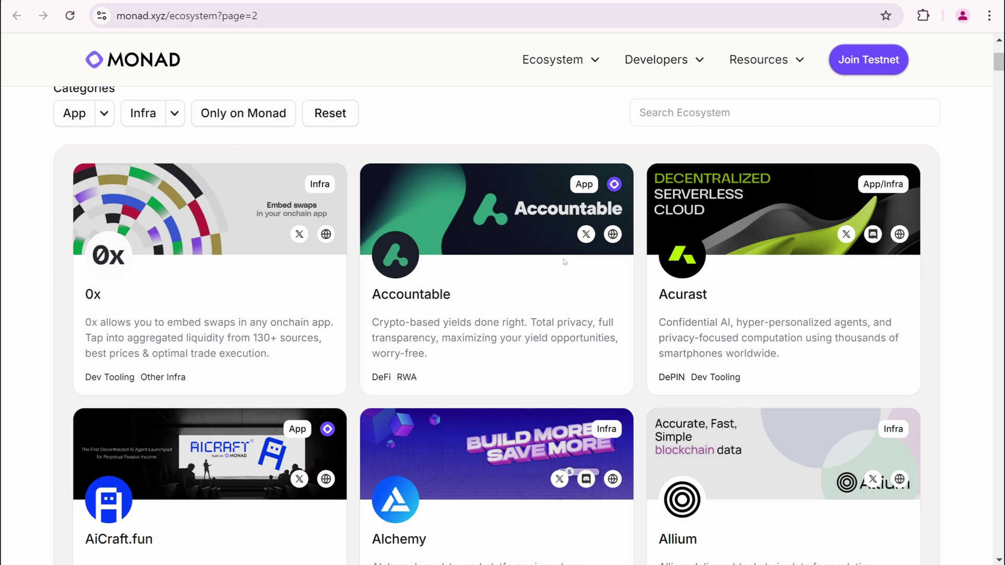
pyautogui.scroll(-3, 564, 262)
pyautogui.scroll(-4, 576, 272)
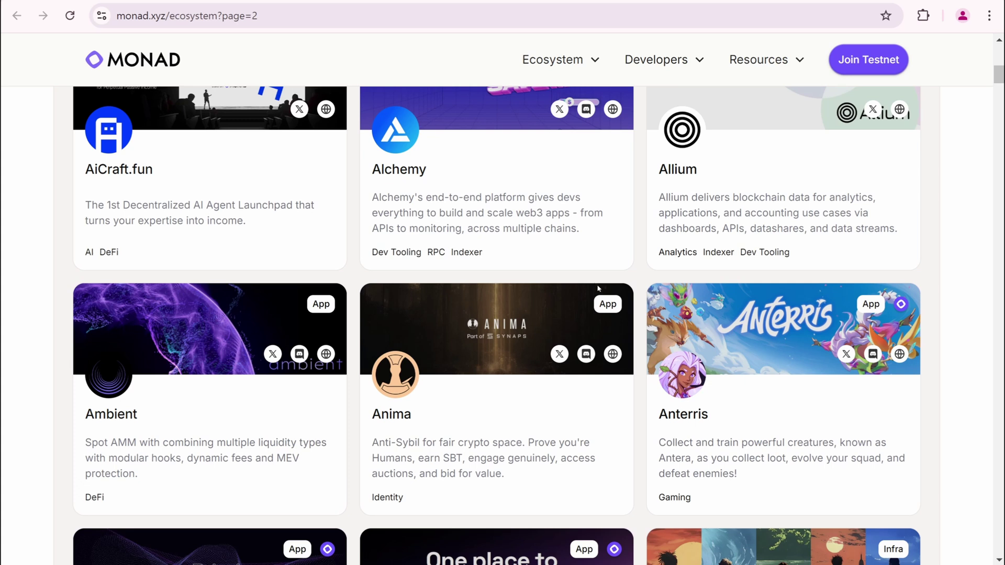
pyautogui.scroll(-15, 598, 289)
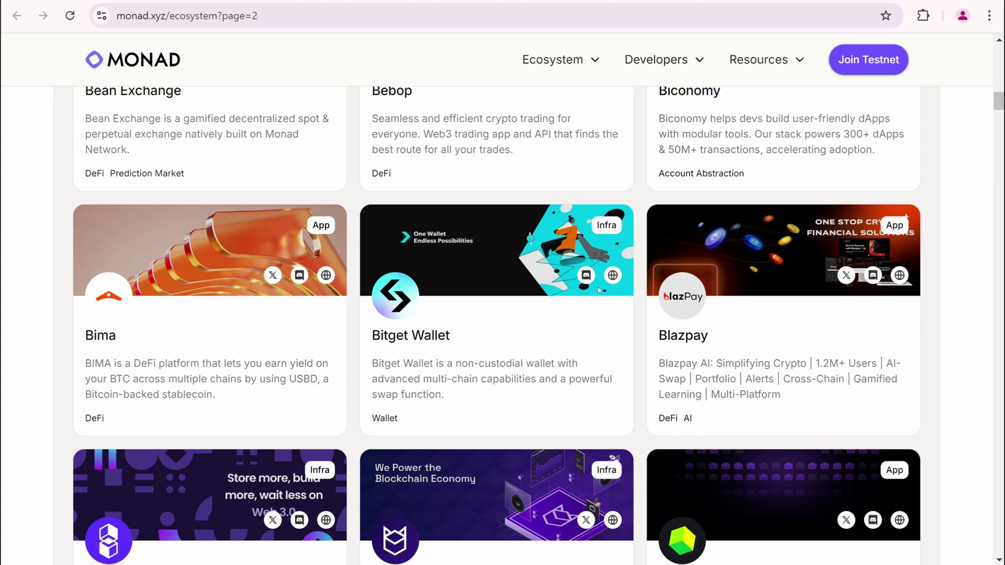
pyautogui.scroll(-12, 599, 291)
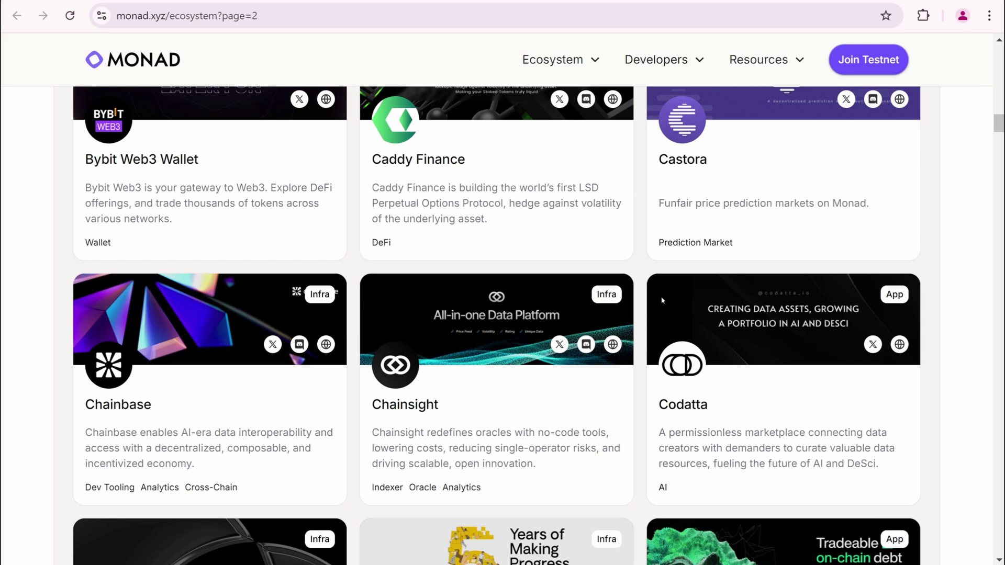
pyautogui.scroll(20, 660, 301)
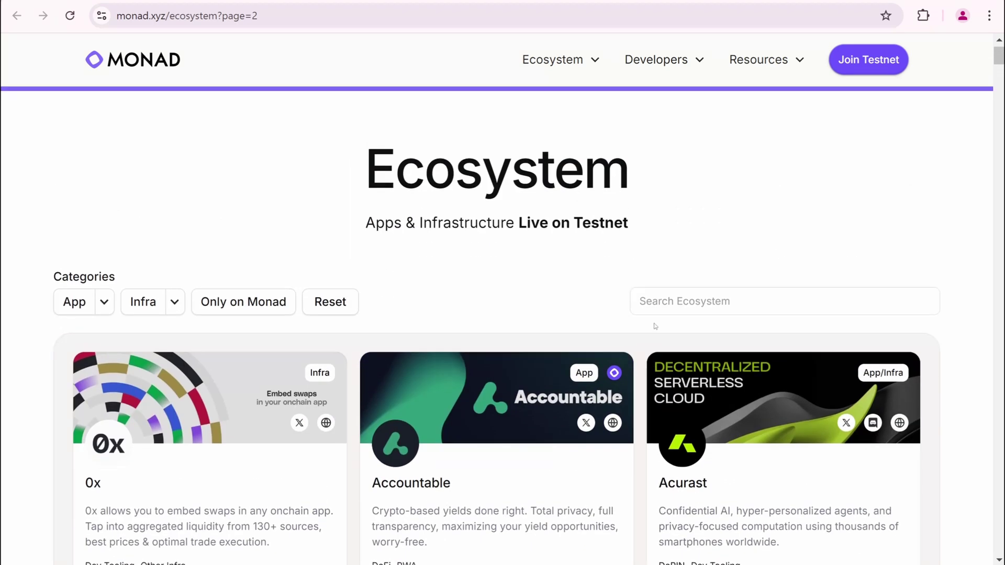